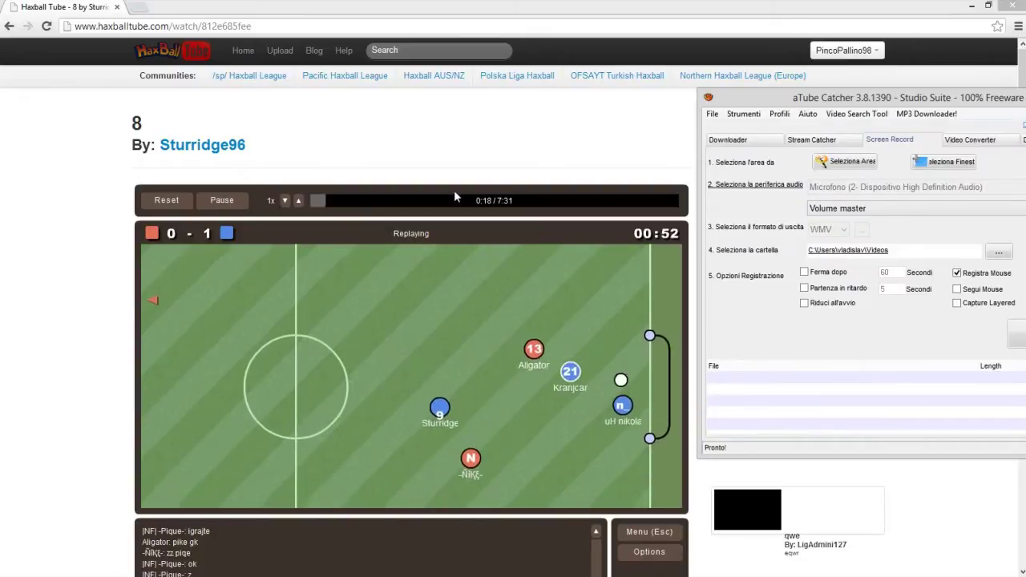
- Start recording the selected replay area in aTube Catcher, keep the recorder window clear of the pitch, and pause the capture
drag(994, 98, 896, 97)
click(943, 334)
drag(889, 97, 999, 92)
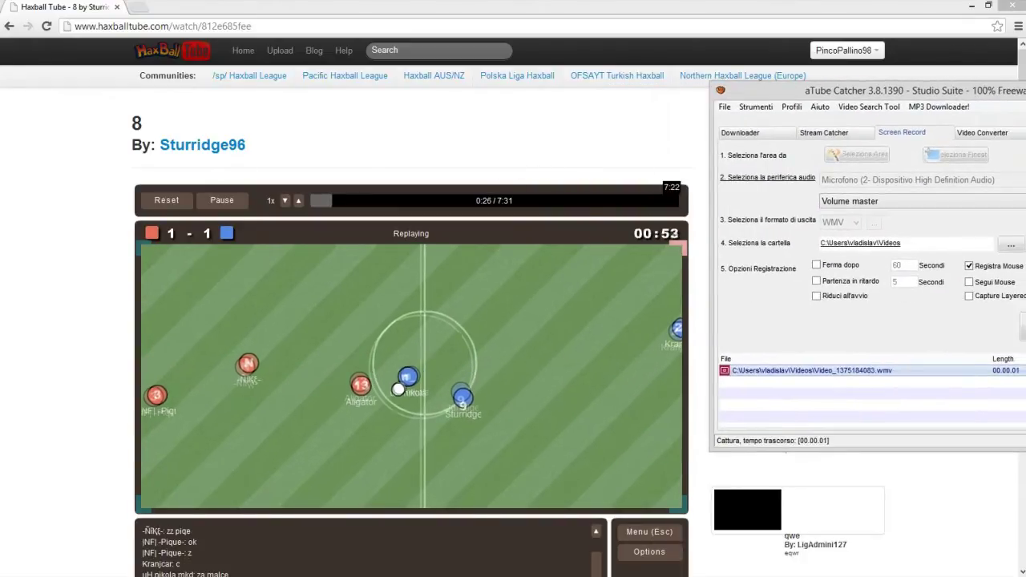
drag(999, 91, 850, 106)
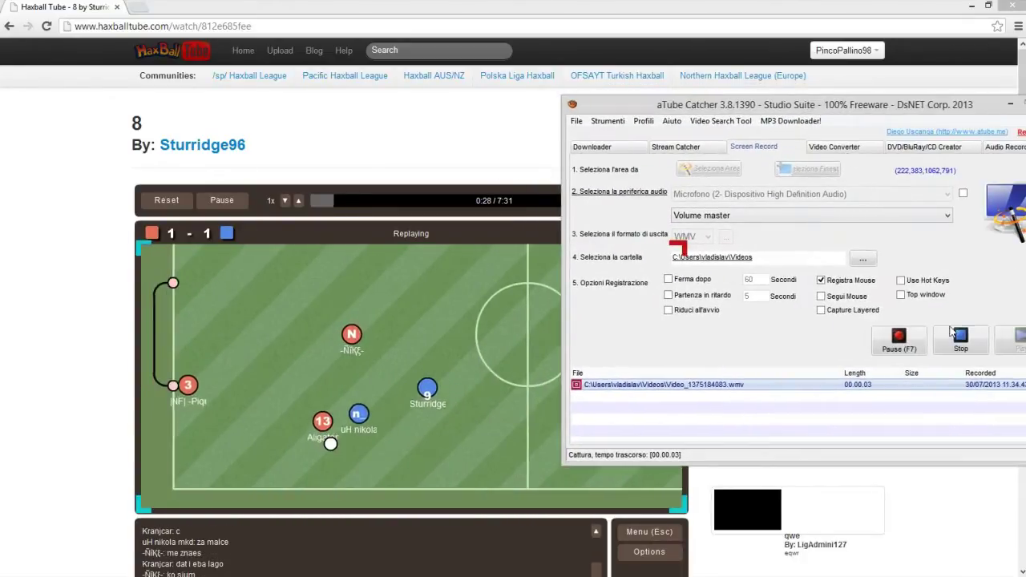
drag(842, 106, 984, 107)
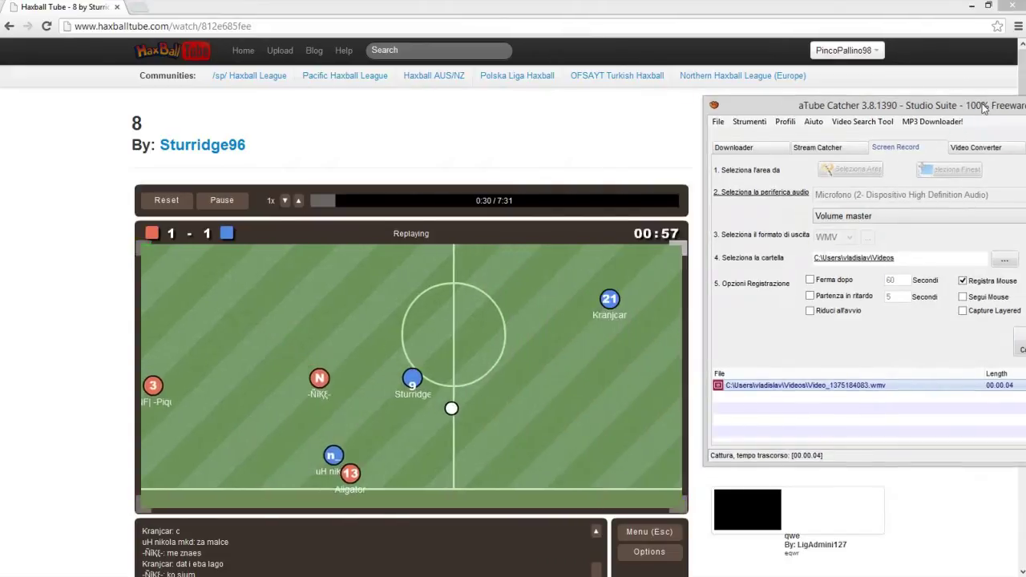
- Skip the HaxBall replay ahead to about 2:37 and resume the paused aTube Catcher recording
click(439, 201)
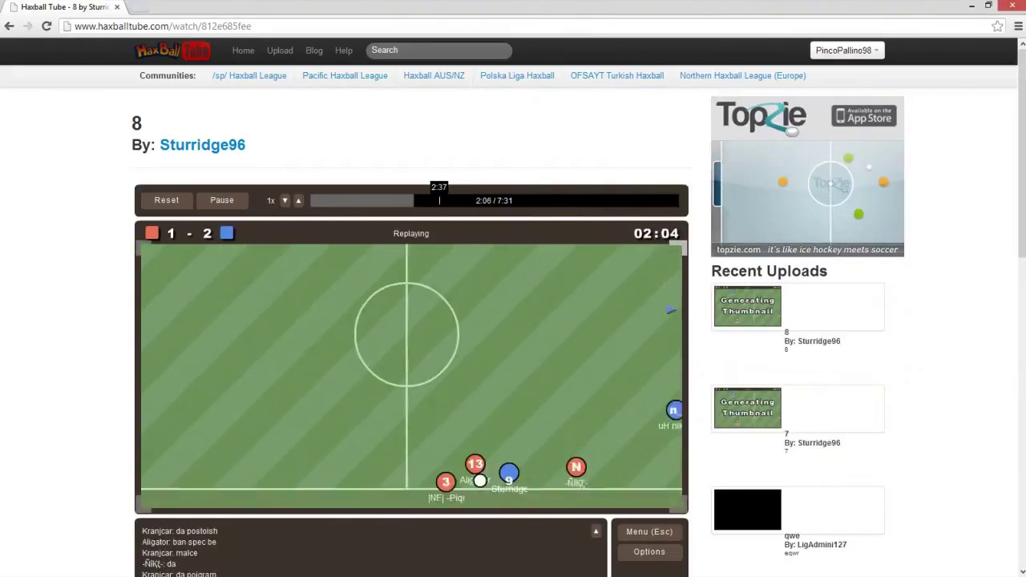
click(439, 200)
mouse_move(227, 567)
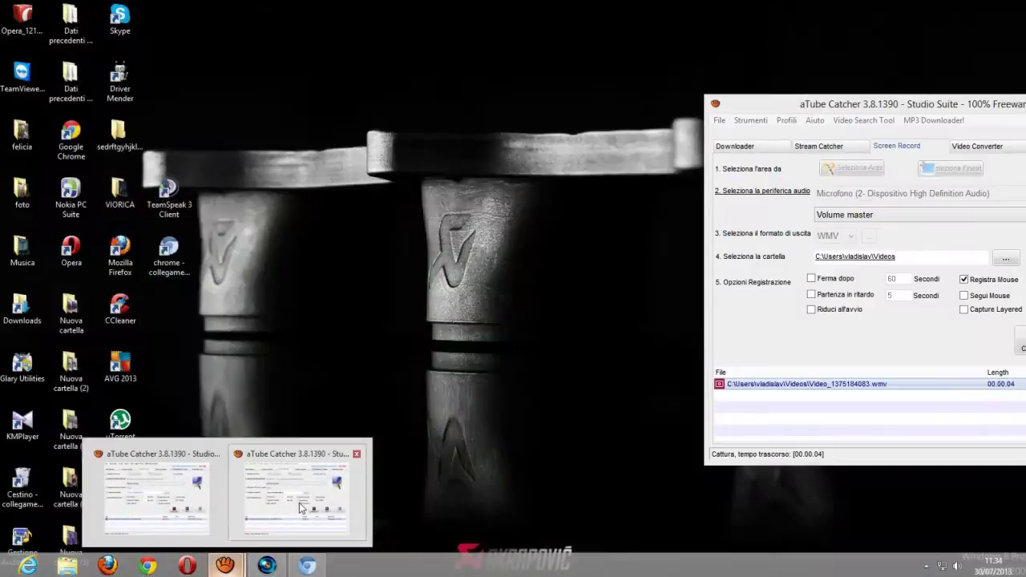
click(299, 502)
drag(850, 104, 817, 105)
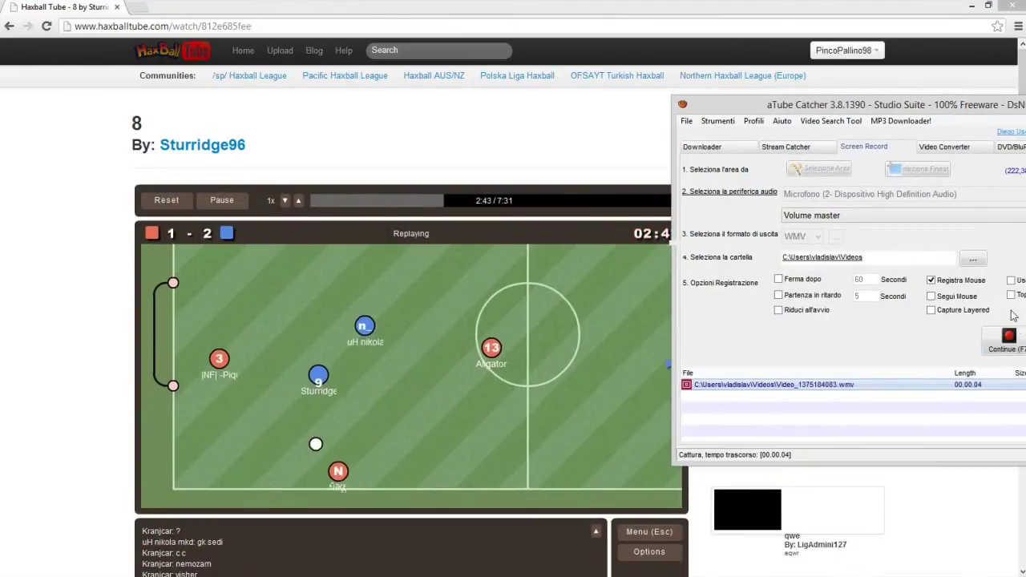
- Stop the screen recording and minimize the recorder window
drag(958, 106, 810, 80)
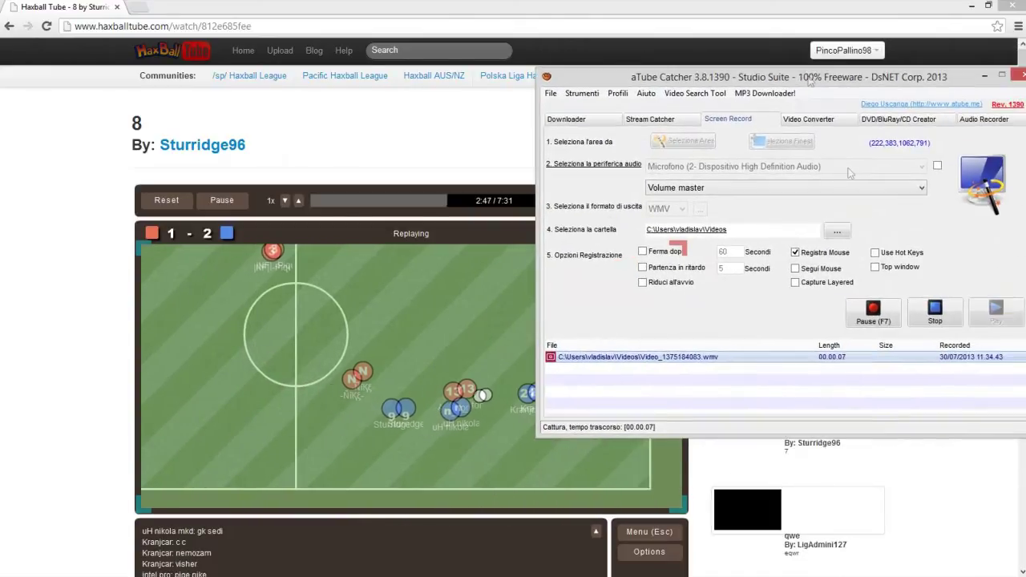
click(934, 313)
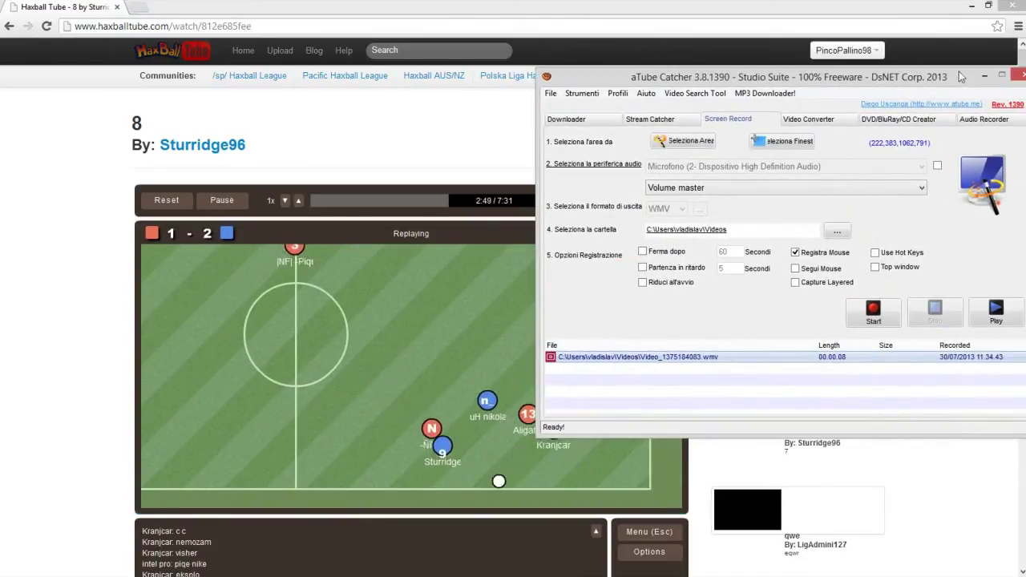
click(984, 75)
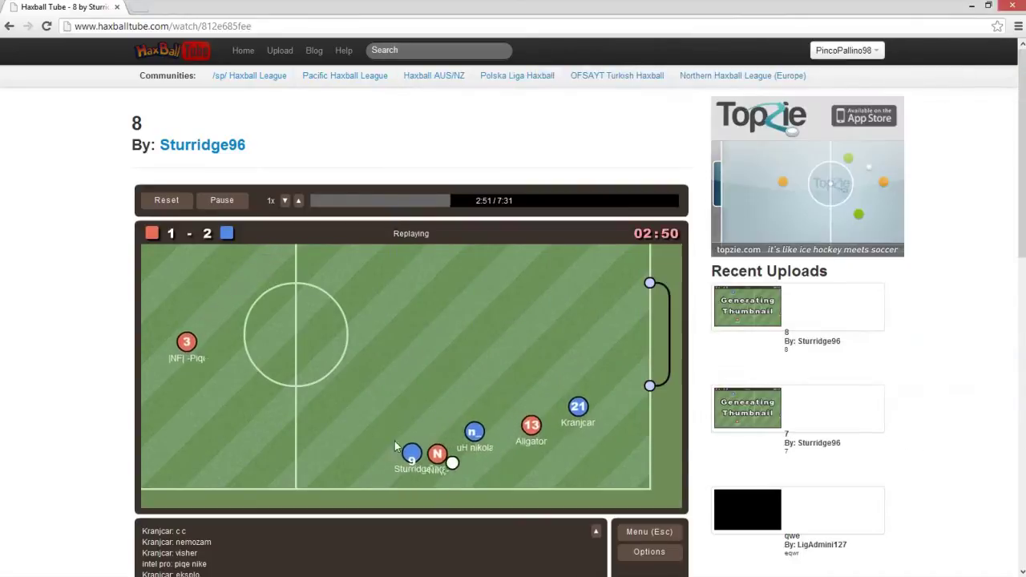
click(68, 566)
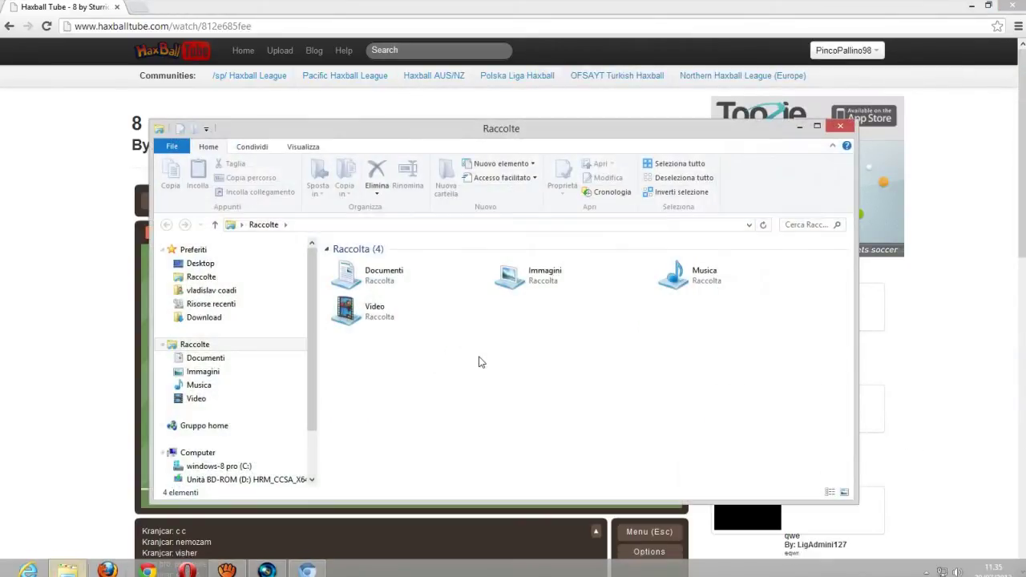
double_click(374, 314)
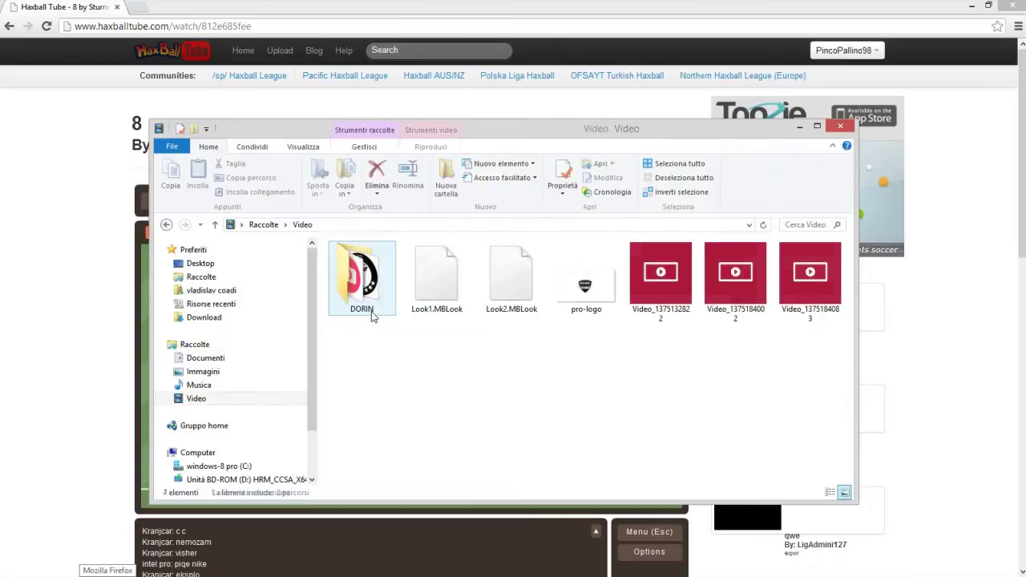
double_click(808, 288)
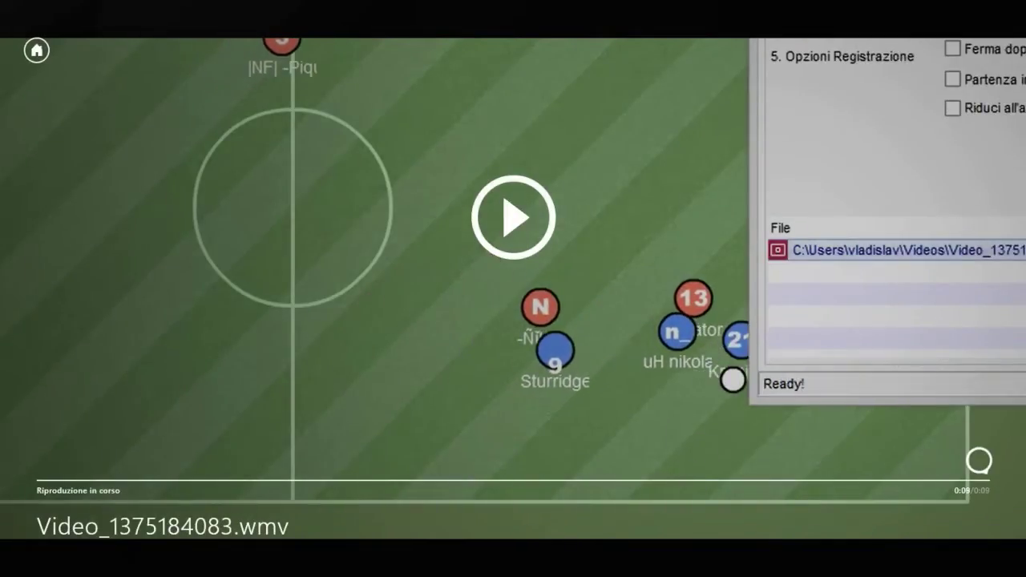
click(40, 20)
right_click(16, 8)
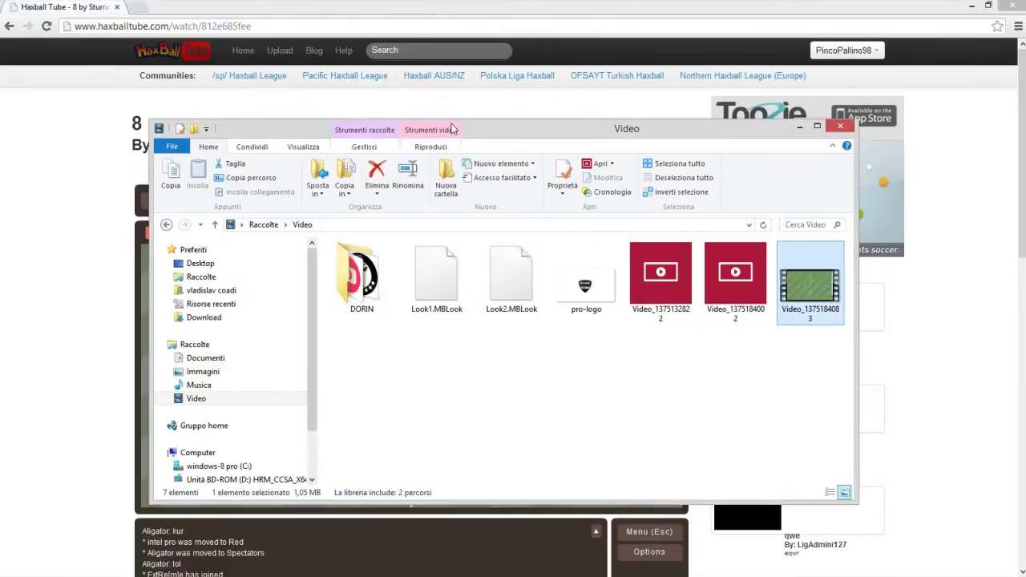
click(723, 257)
key(Delete)
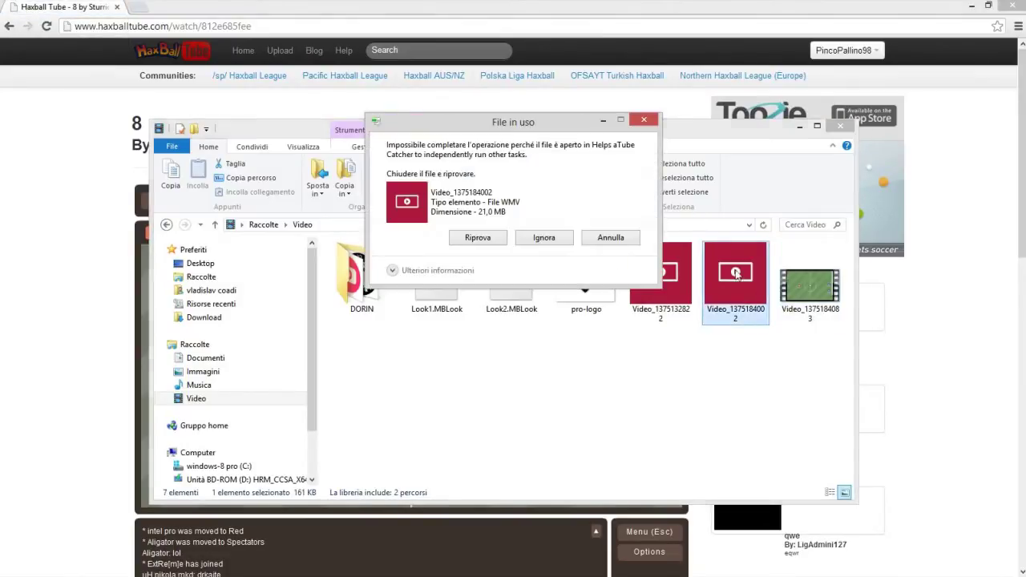
click(644, 119)
click(796, 288)
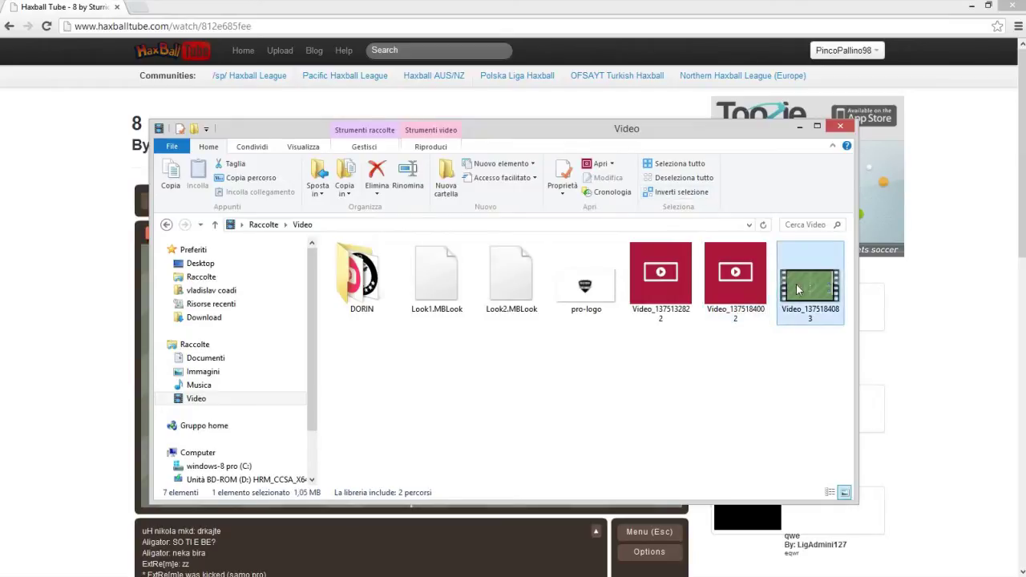
key(Delete)
click(844, 132)
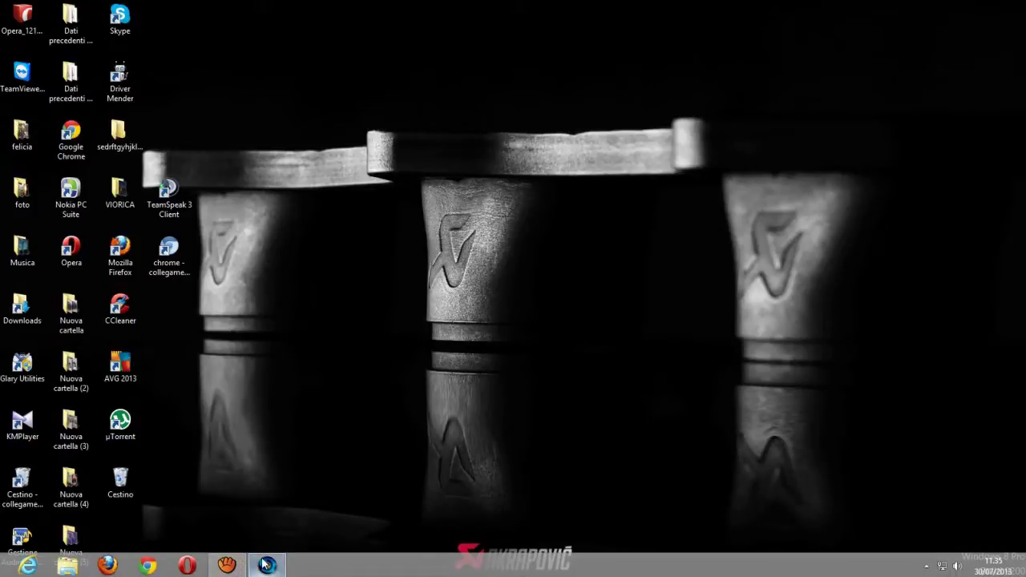
click(265, 565)
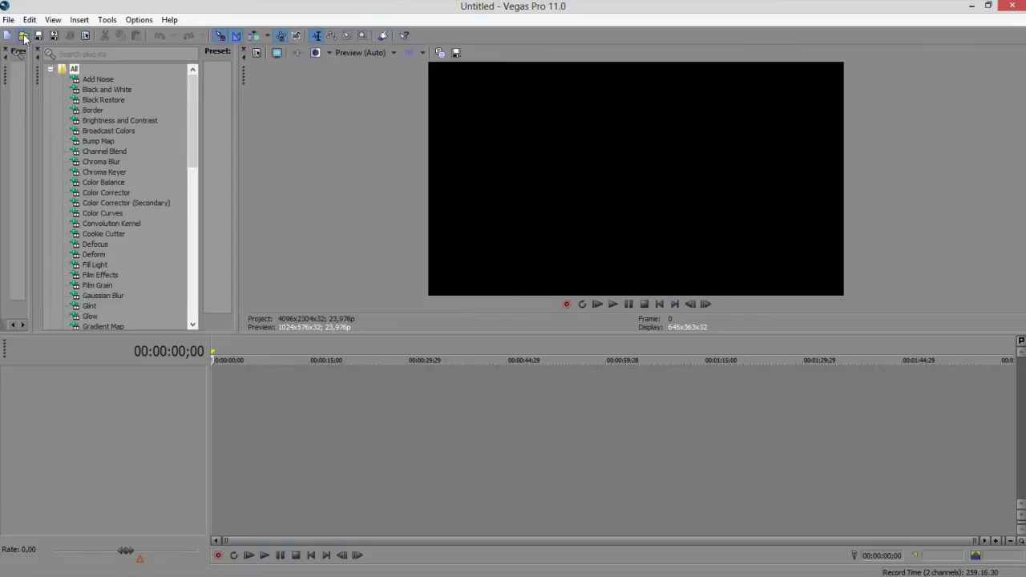
click(23, 36)
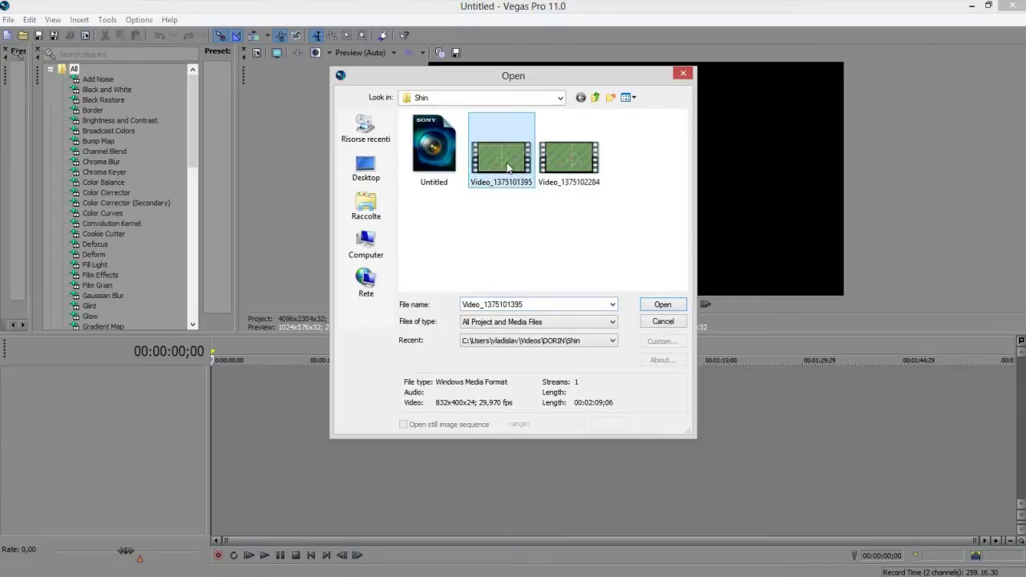
double_click(506, 165)
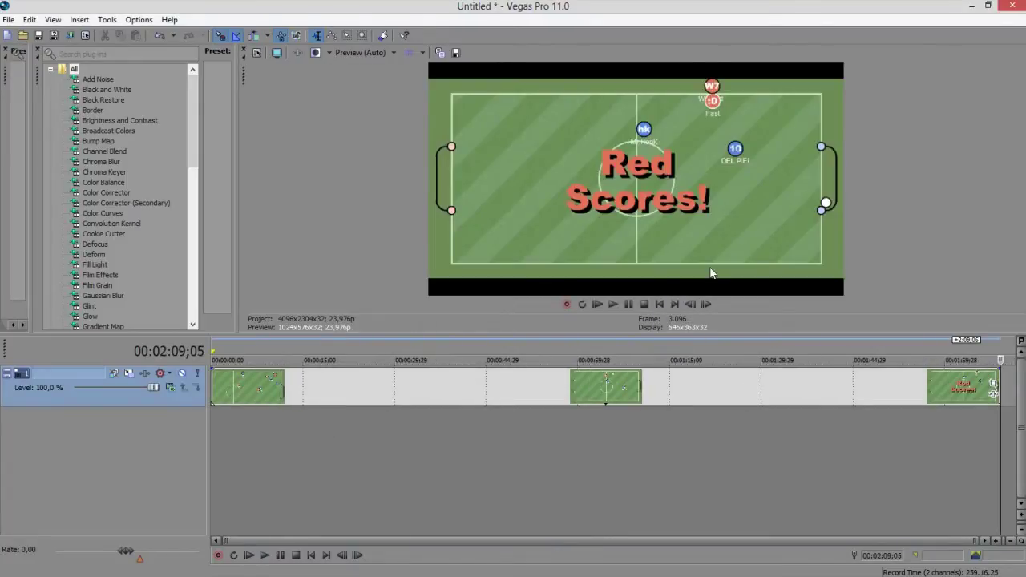
- Add the Avicii Wake Me Up MP3 from the Musica library at the start of the timeline
click(212, 446)
click(23, 36)
click(367, 206)
double_click(521, 164)
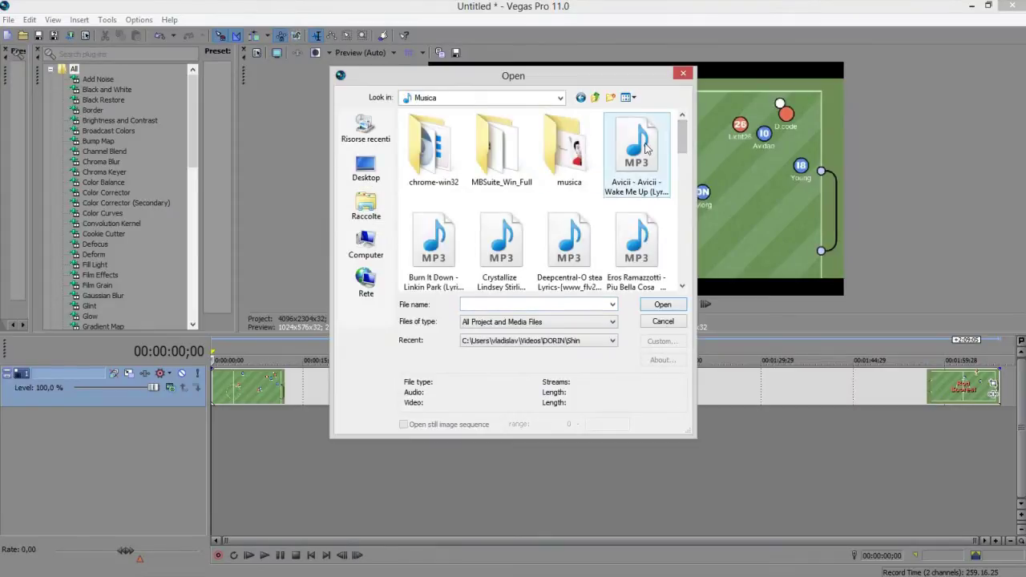
double_click(645, 148)
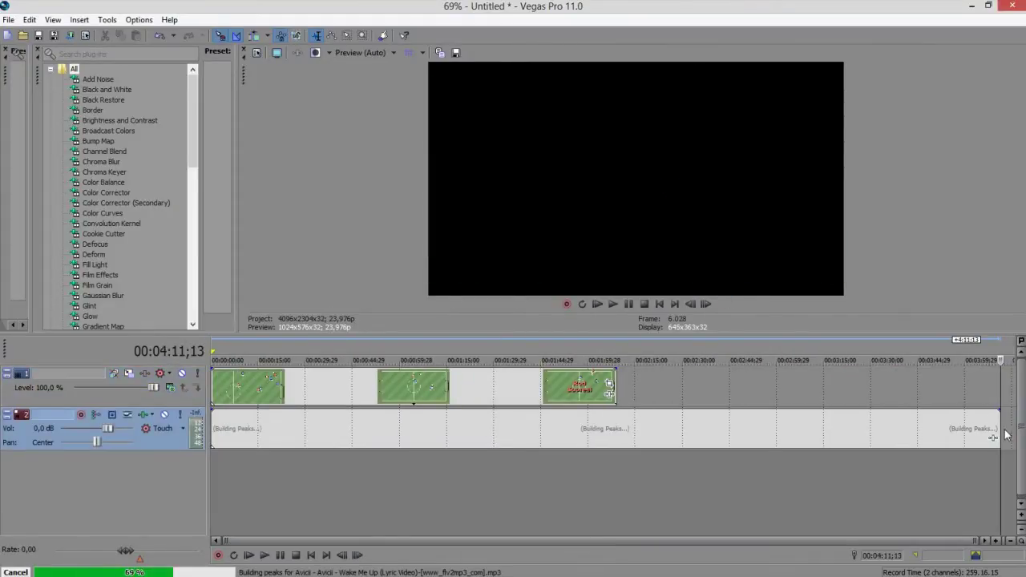
- Trim the music to the video clip's end and add short fades at the start and end of both clips
drag(999, 424, 610, 409)
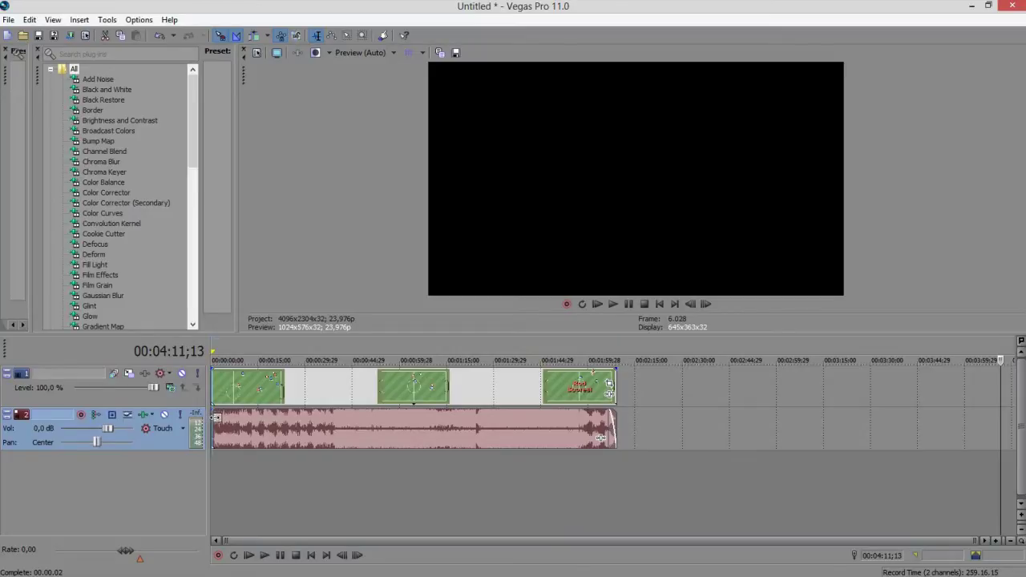
drag(231, 420, 222, 426)
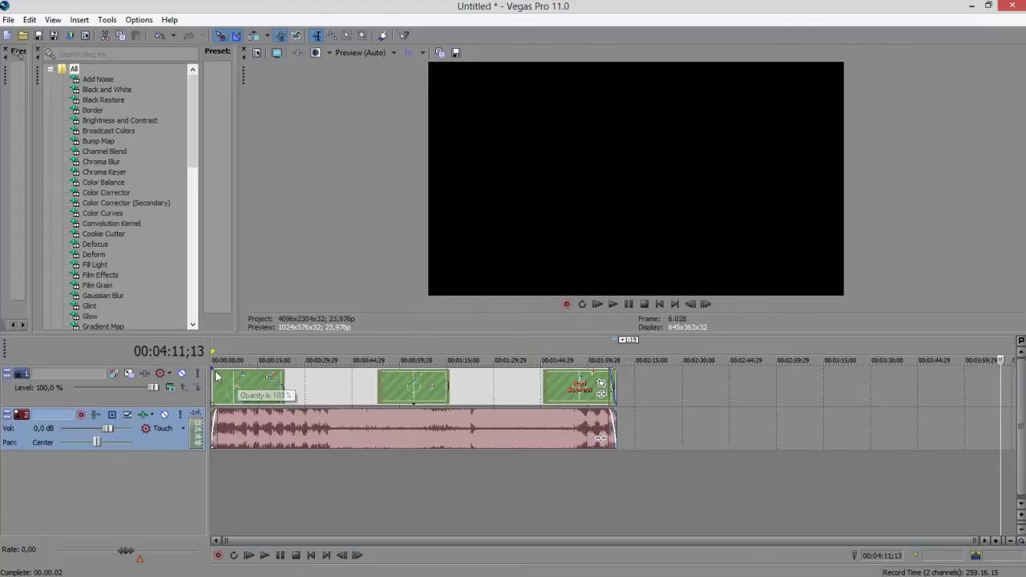
drag(212, 369, 216, 369)
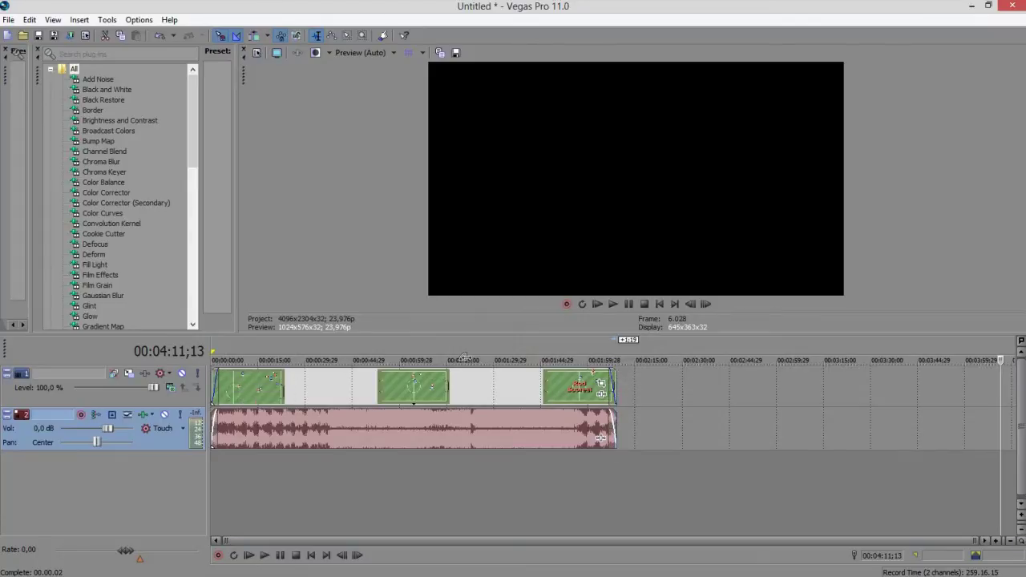
- Preview the opening seconds of the edited timeline, scrub to about 17 seconds, and return the cursor to the start
click(601, 305)
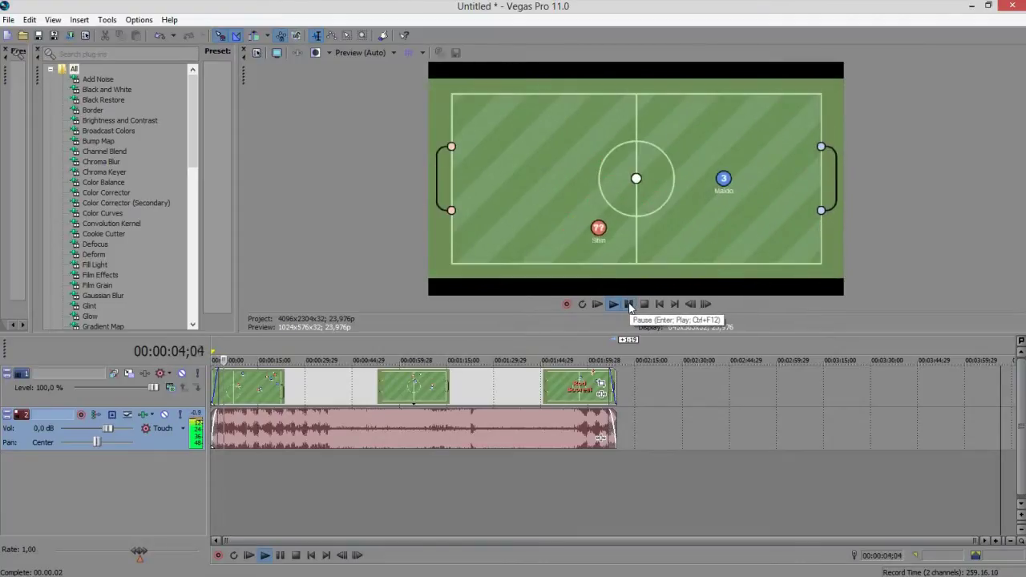
click(629, 306)
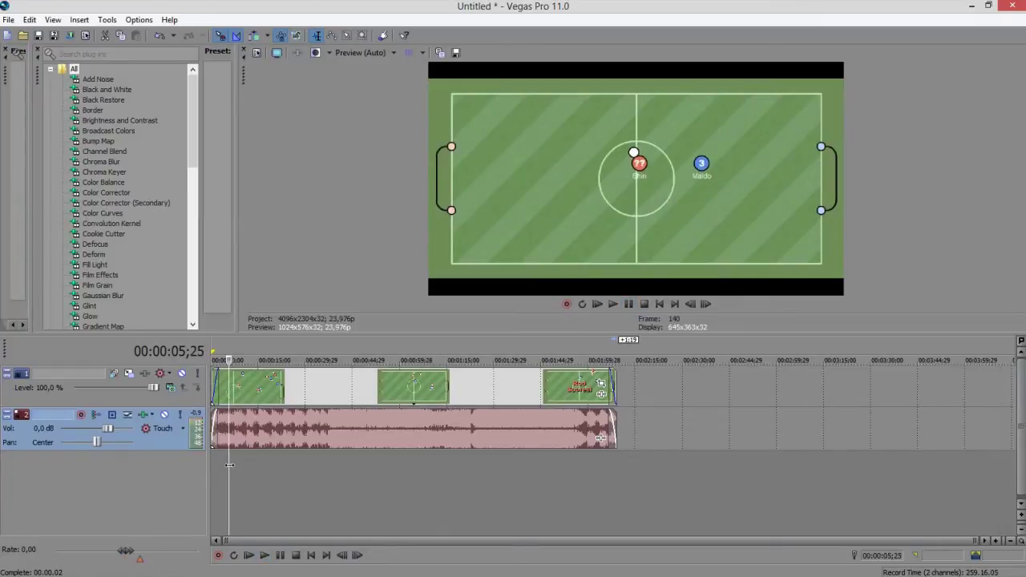
drag(229, 465, 267, 481)
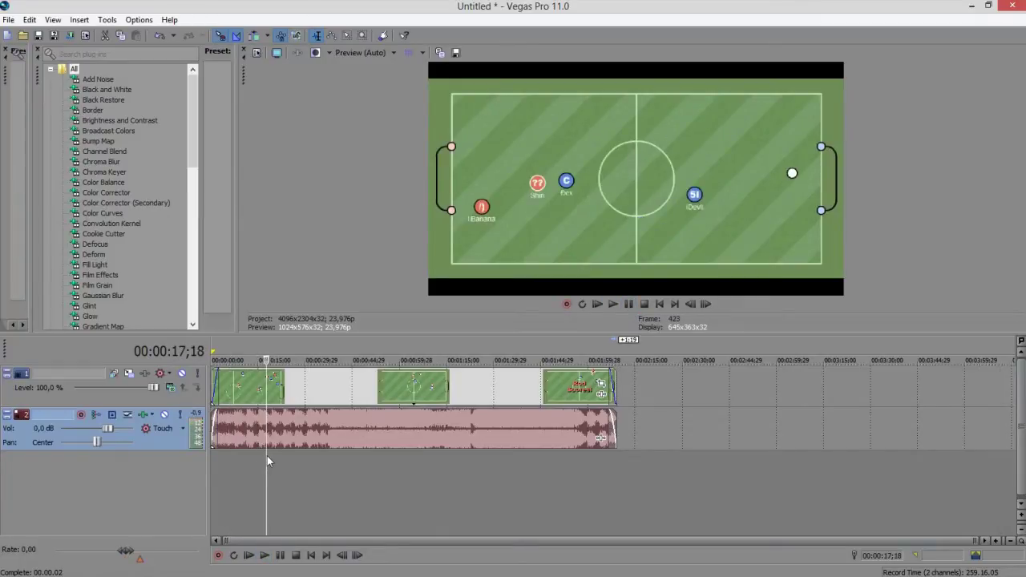
key(ctrl+Home)
- Apply the default Magic Bullet Looks effect to the video clip on the timeline
drag(193, 141, 196, 213)
click(132, 214)
drag(241, 151, 267, 208)
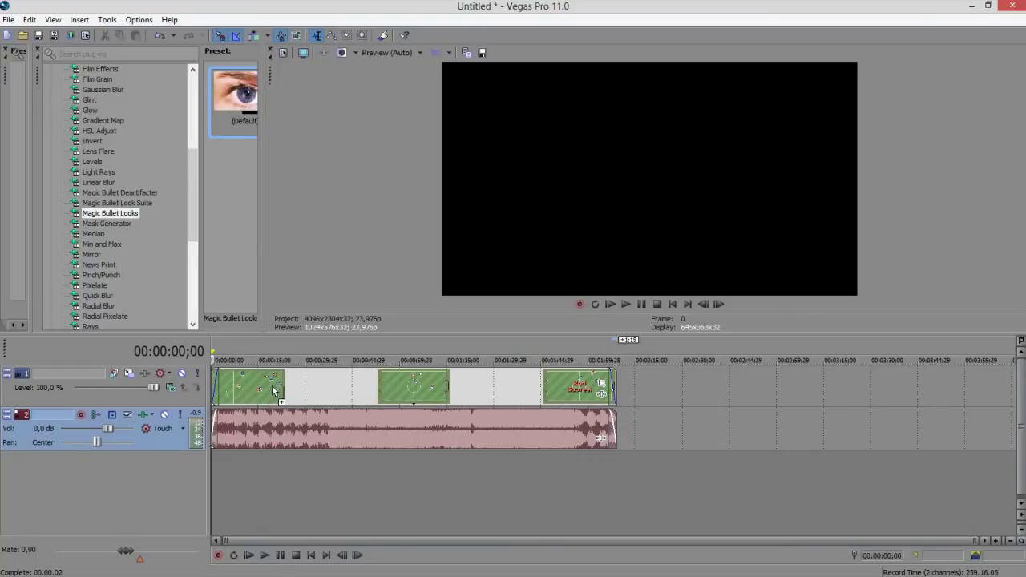
drag(273, 390, 272, 390)
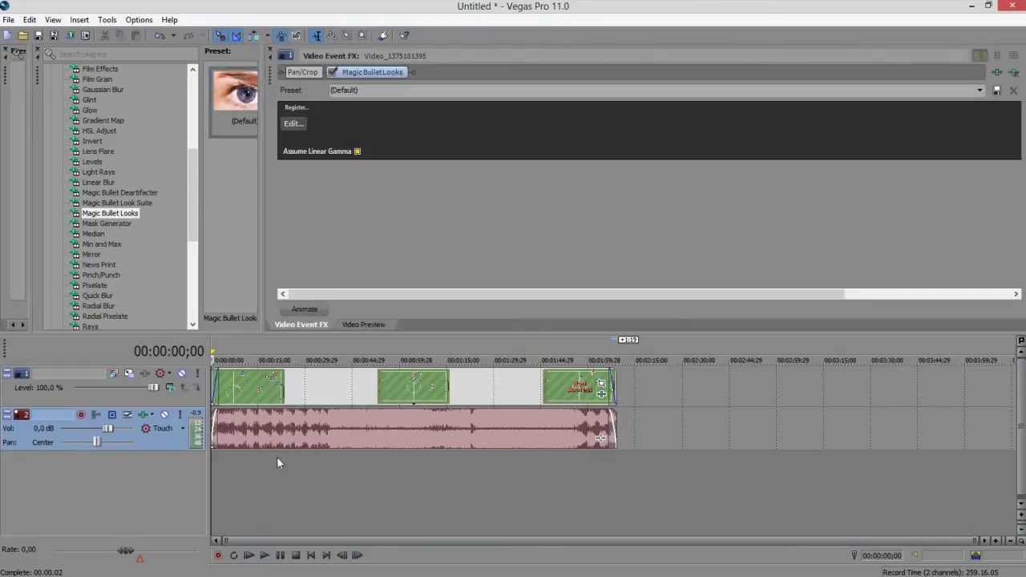
- Open the Magic Bullet Looks editor on the frame at 00:00:21;08 and apply the Zebo (42) look
click(277, 456)
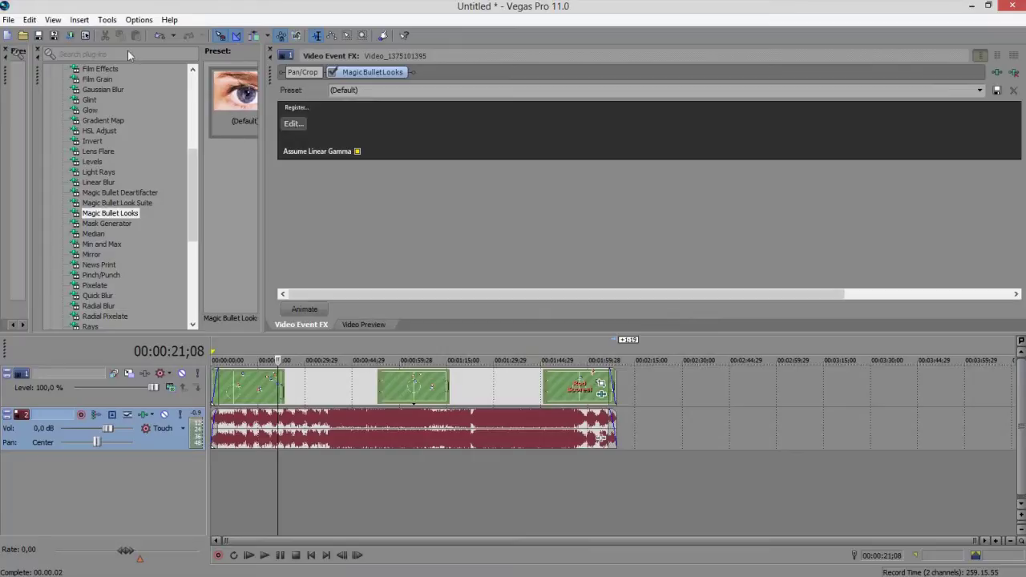
click(291, 122)
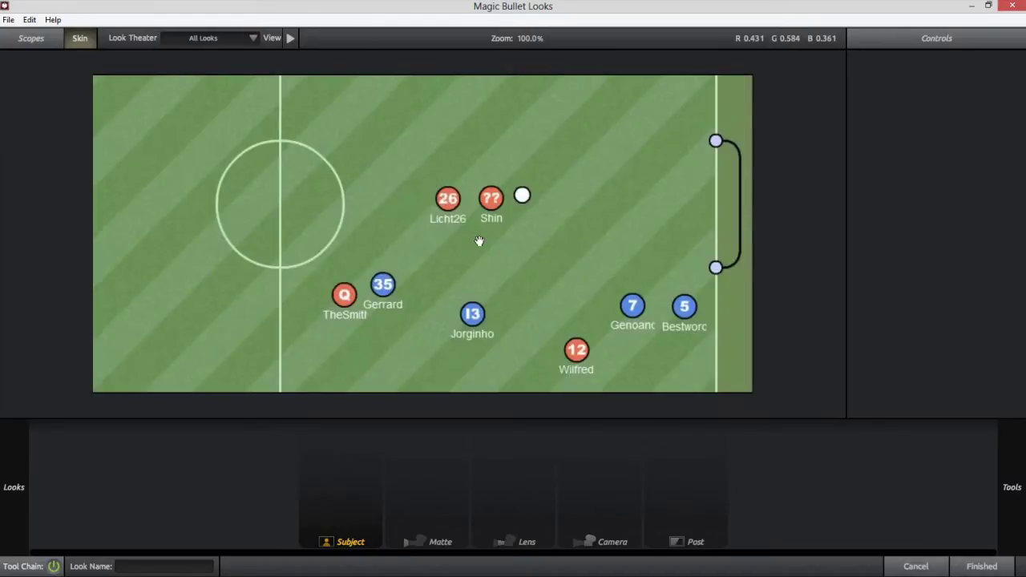
mouse_move(1023, 239)
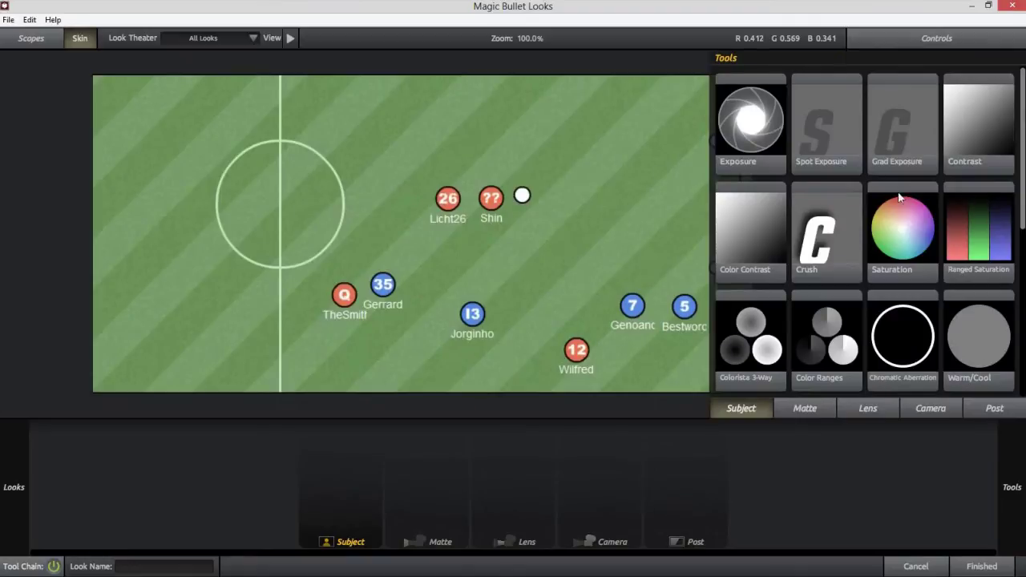
mouse_move(1, 302)
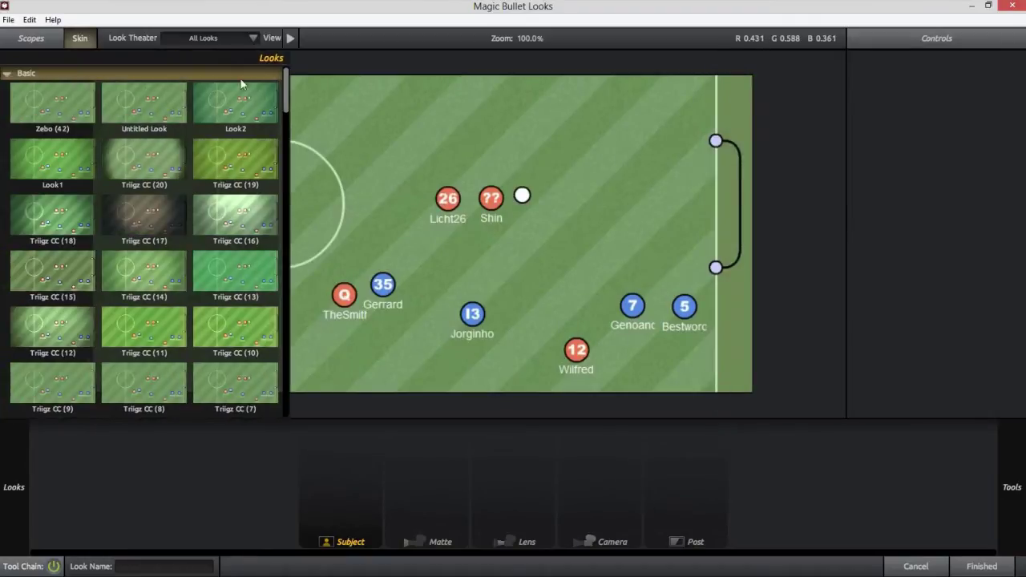
drag(285, 98, 285, 95)
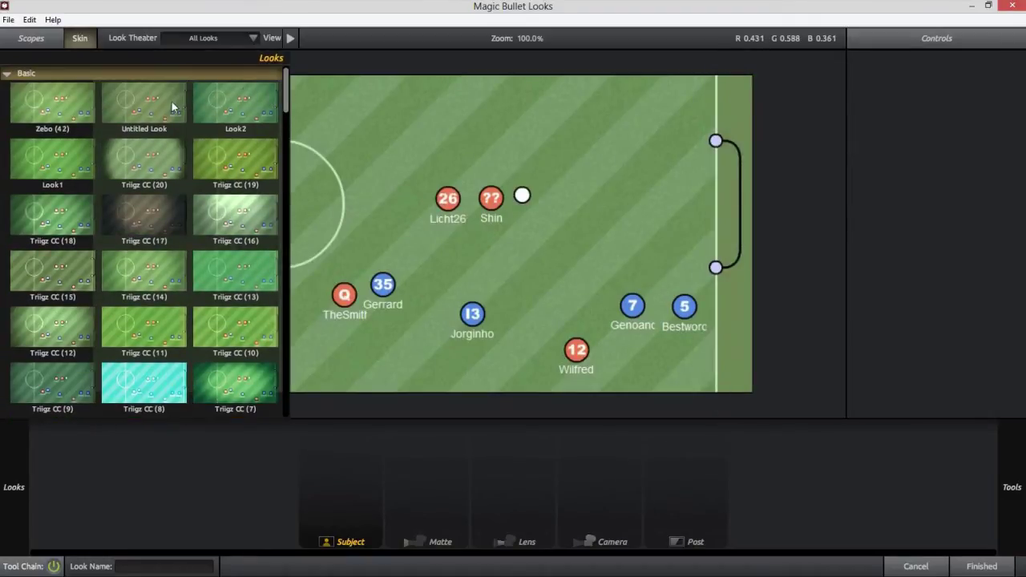
click(60, 120)
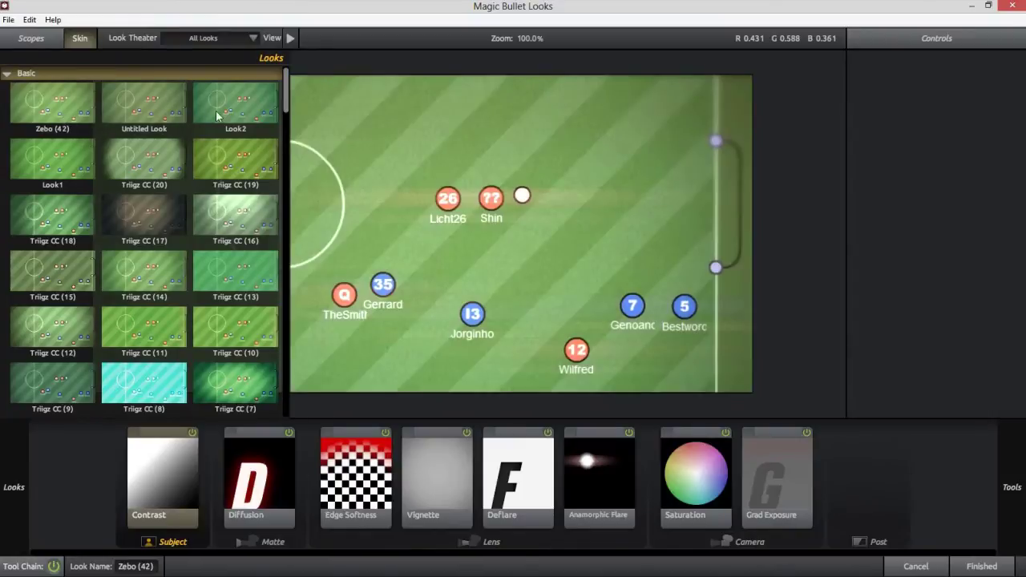
- Compare the Look2, Look1 and Triigz CC (19) looks, reselect Zebo (42) and finish the look selection
click(214, 112)
click(80, 150)
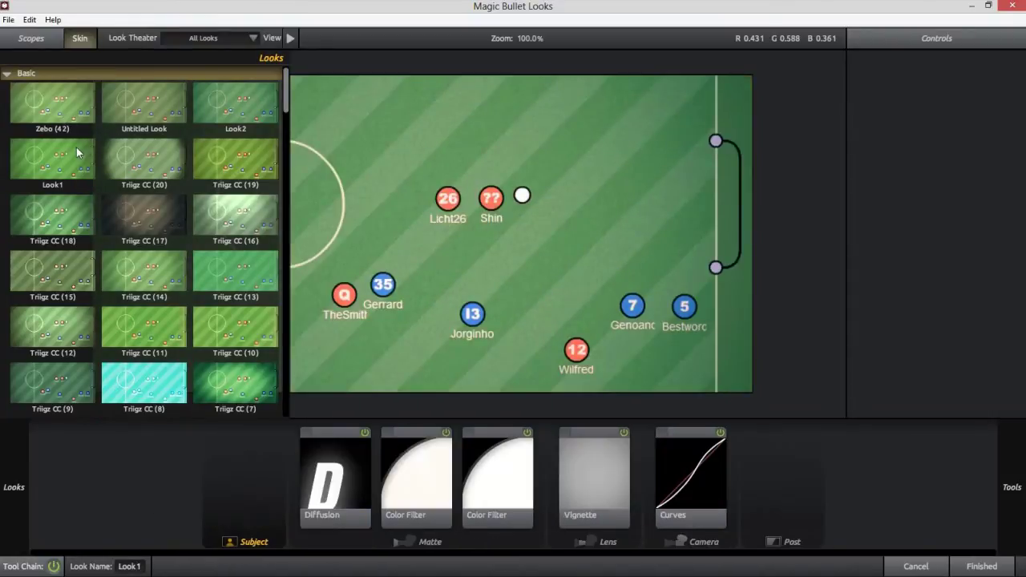
click(237, 176)
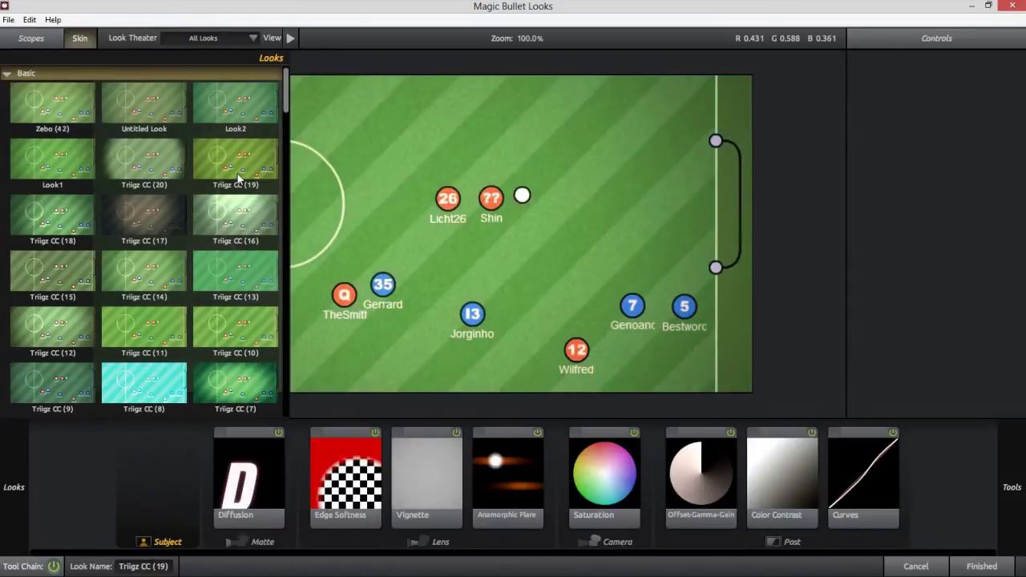
click(68, 121)
key(Return)
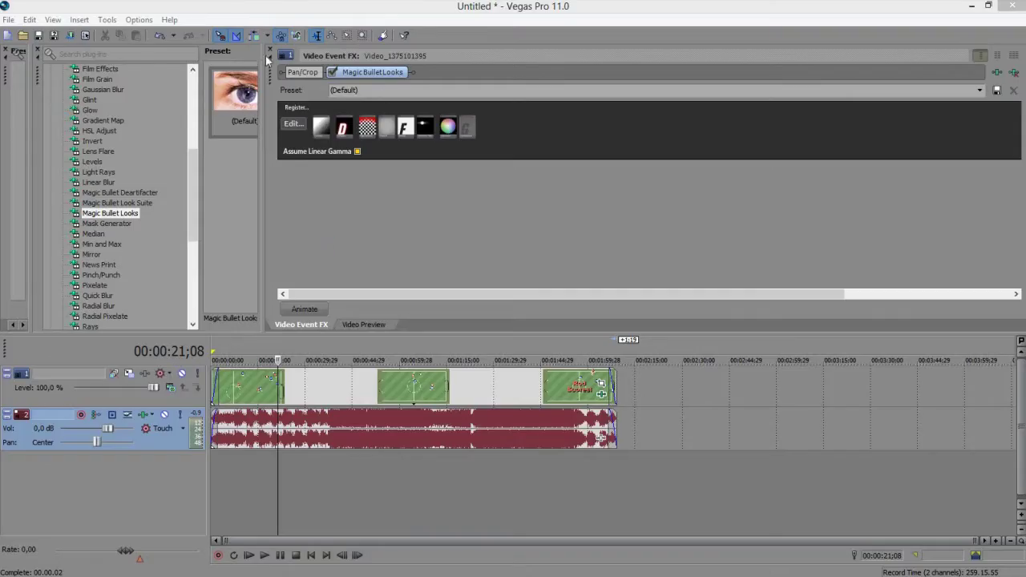
- Leave the effect settings and preview the coloured clip from the start to about 10 seconds
click(269, 51)
click(608, 305)
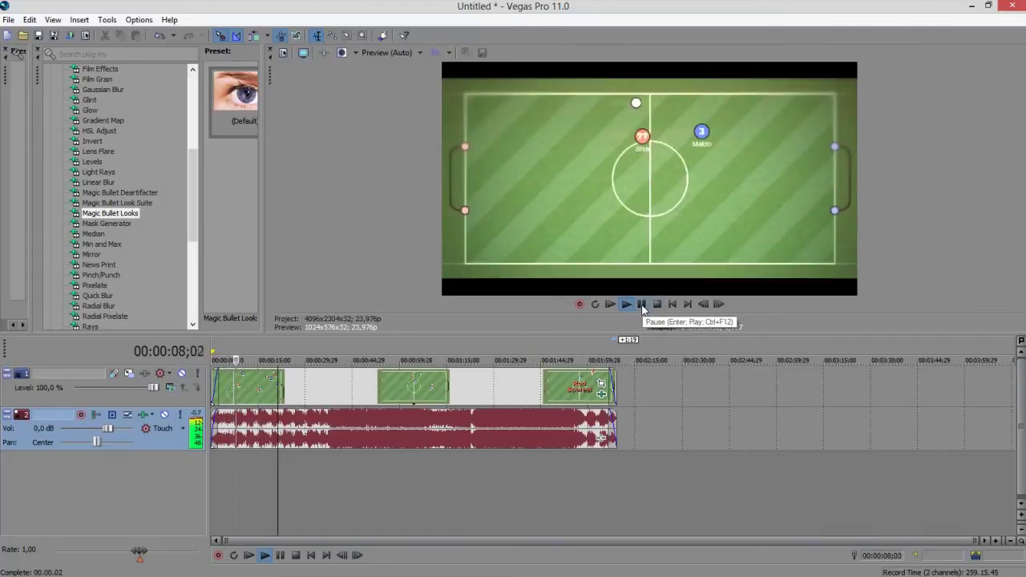
click(641, 305)
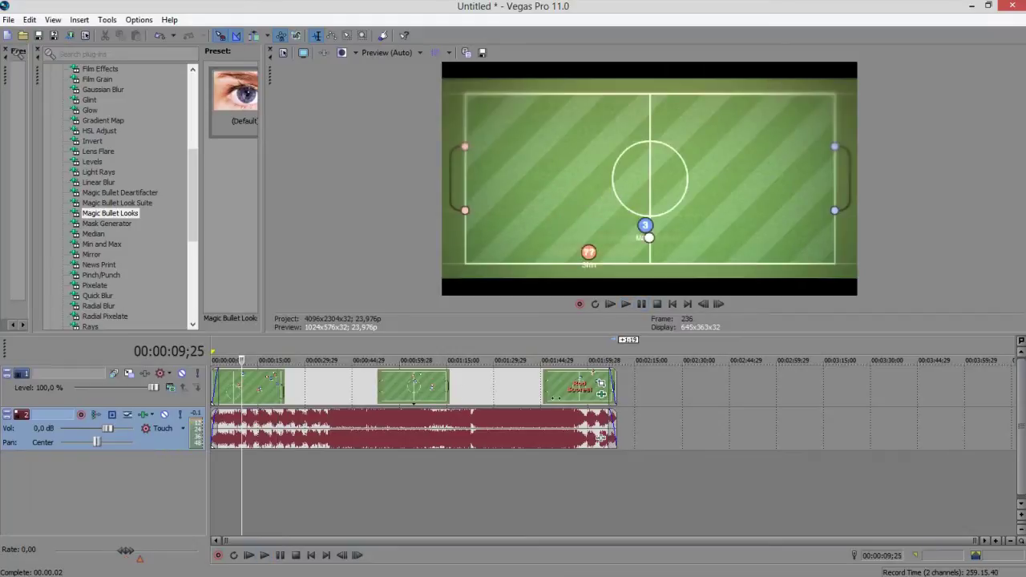
- Disable Magic Bullet Looks on the video clip to compare the original picture, and return the cursor to the start
click(601, 384)
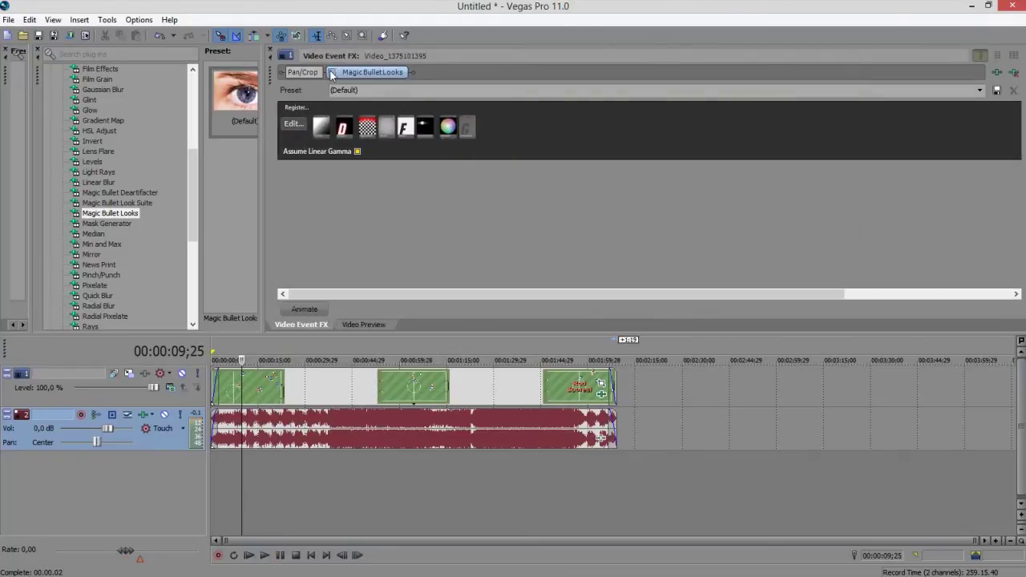
click(277, 50)
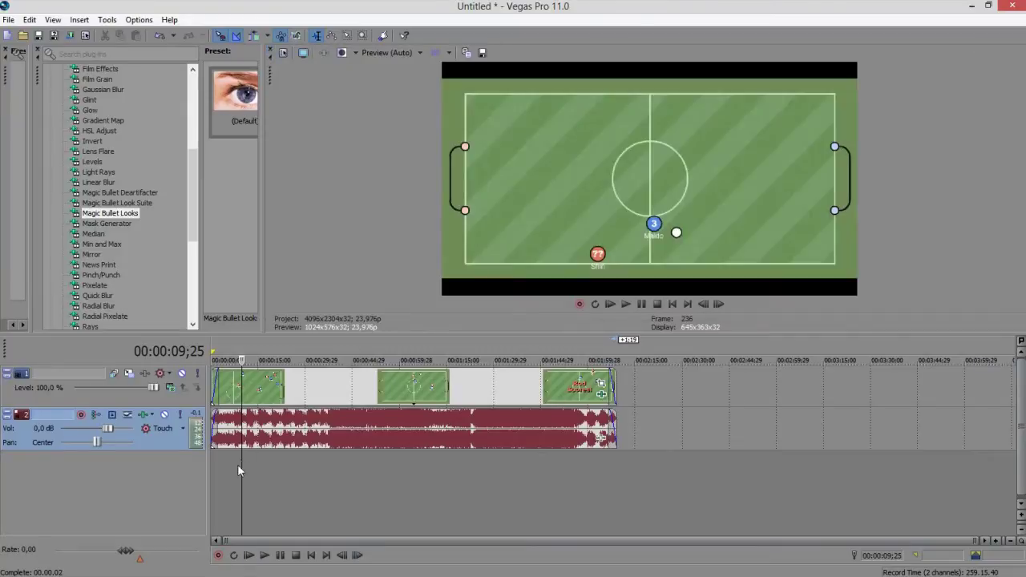
drag(333, 459, 158, 465)
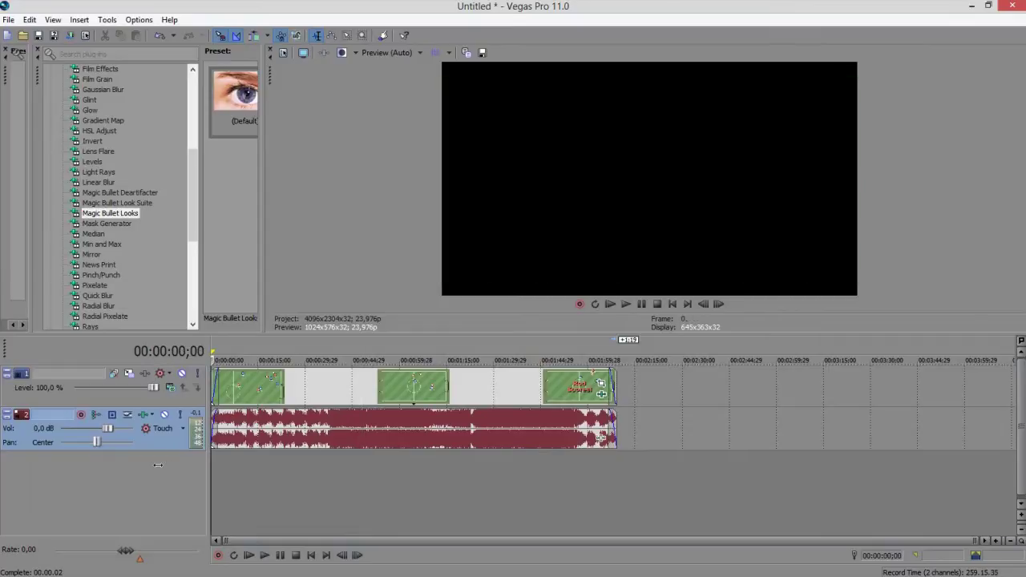
- Insert a new video track above the clip and add Dust in open Space from the SVP 12 Template The Mystery folder
right_click(636, 386)
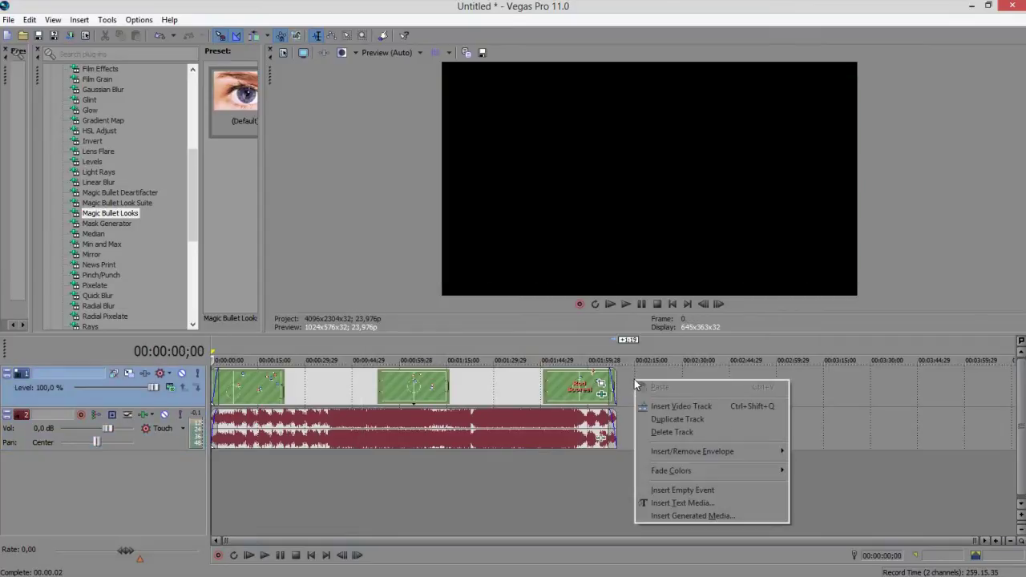
click(671, 405)
click(22, 37)
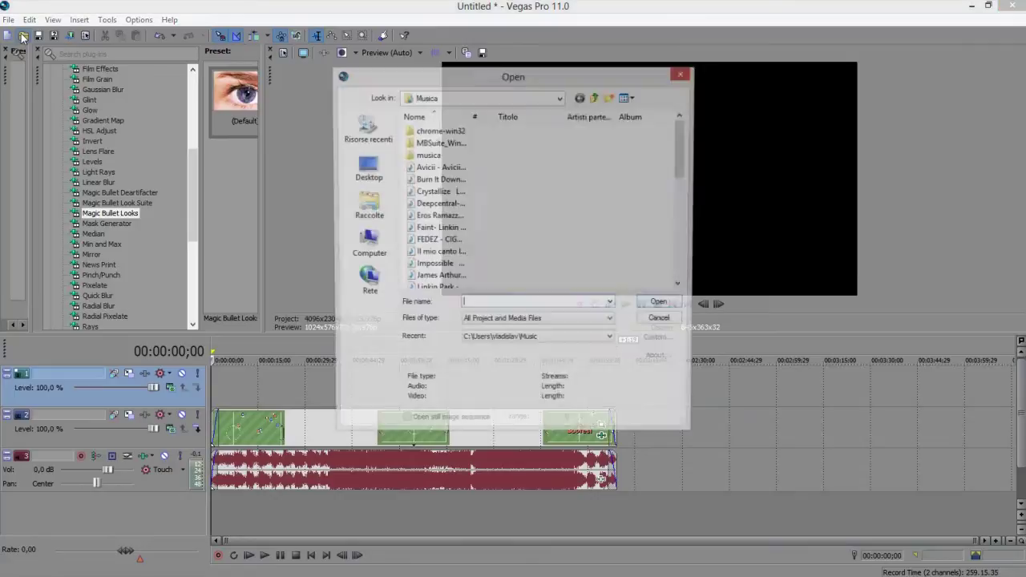
click(359, 200)
double_click(560, 160)
double_click(477, 188)
click(643, 148)
double_click(644, 148)
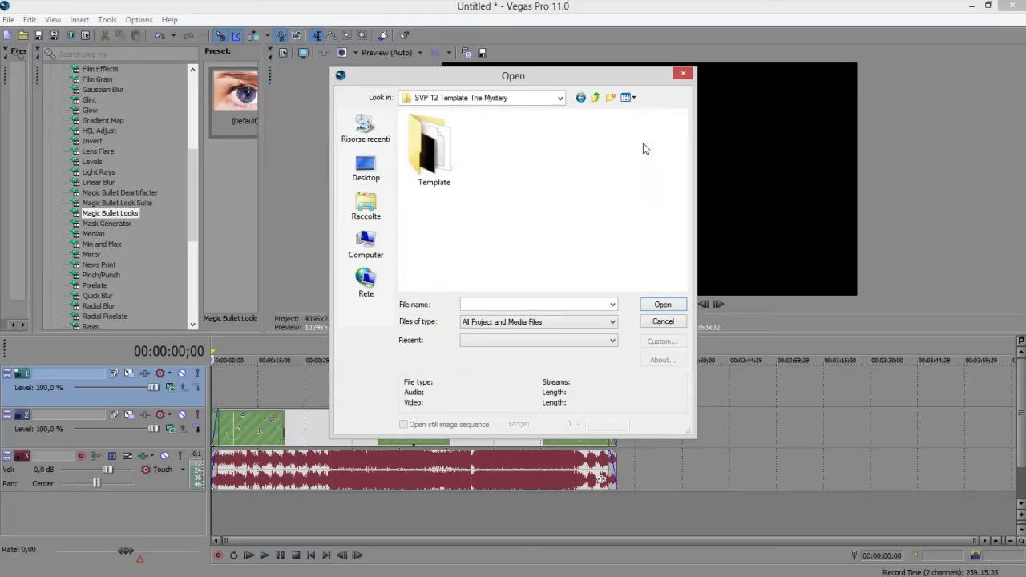
double_click(457, 142)
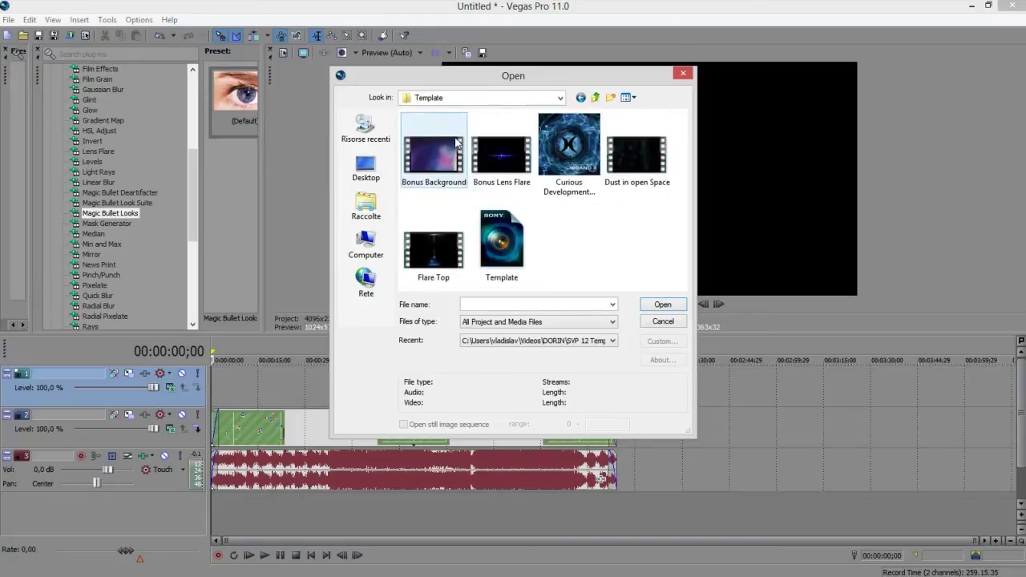
double_click(630, 138)
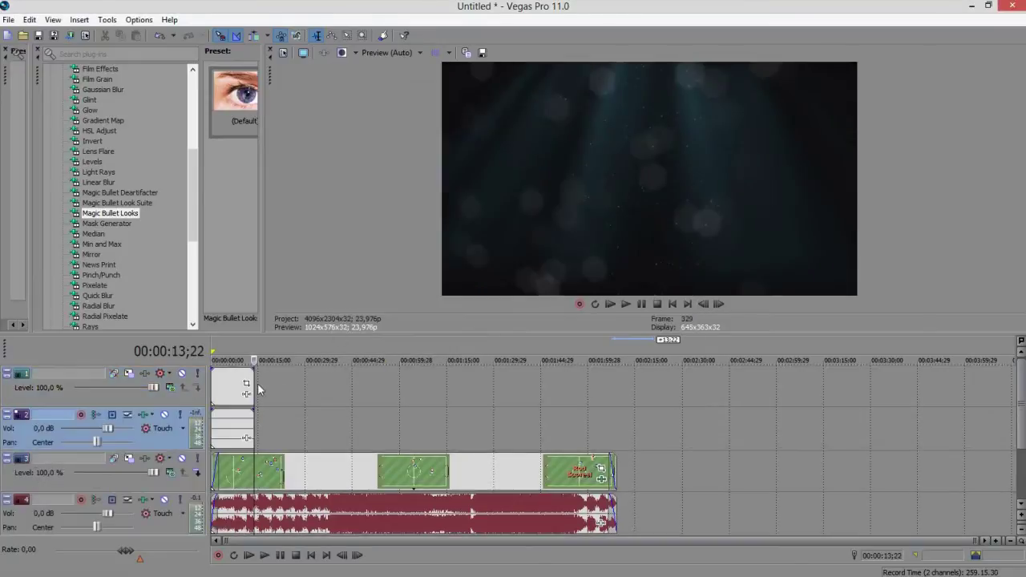
- Extend the dust clip to the main video's end, with a fade-out of about 4.5 seconds and a short fade-in
drag(255, 386, 613, 415)
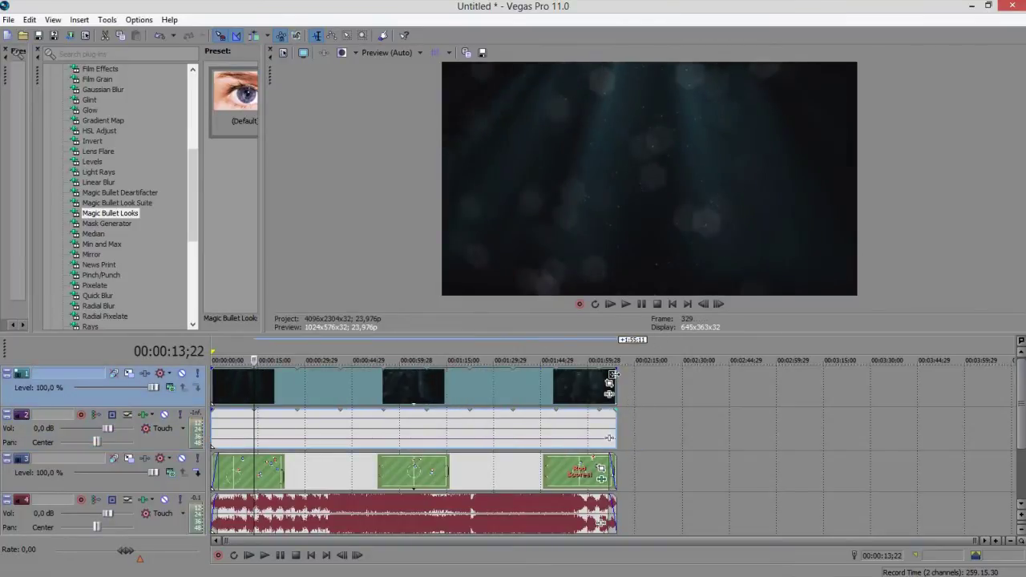
drag(616, 365, 605, 368)
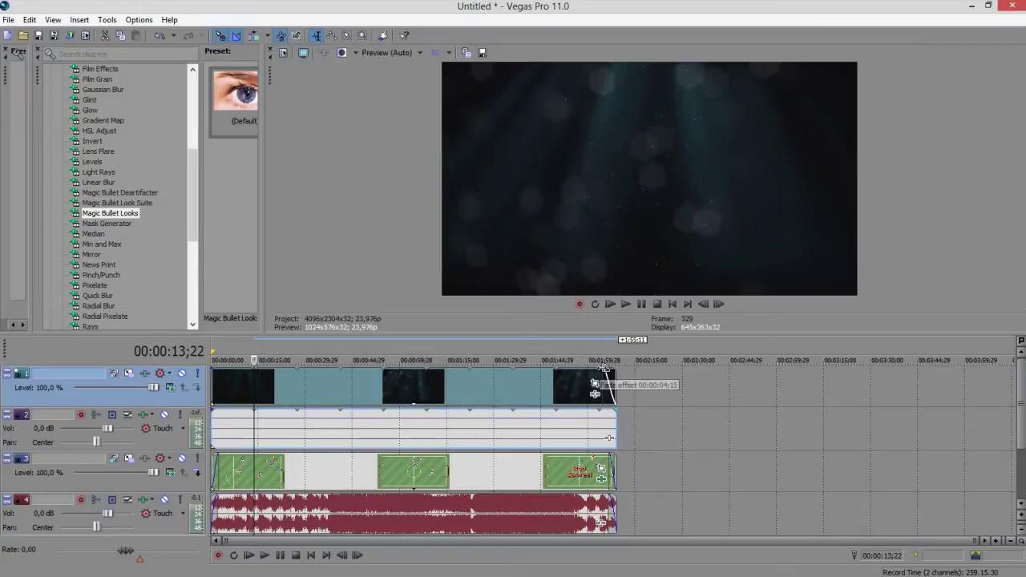
drag(215, 372, 221, 367)
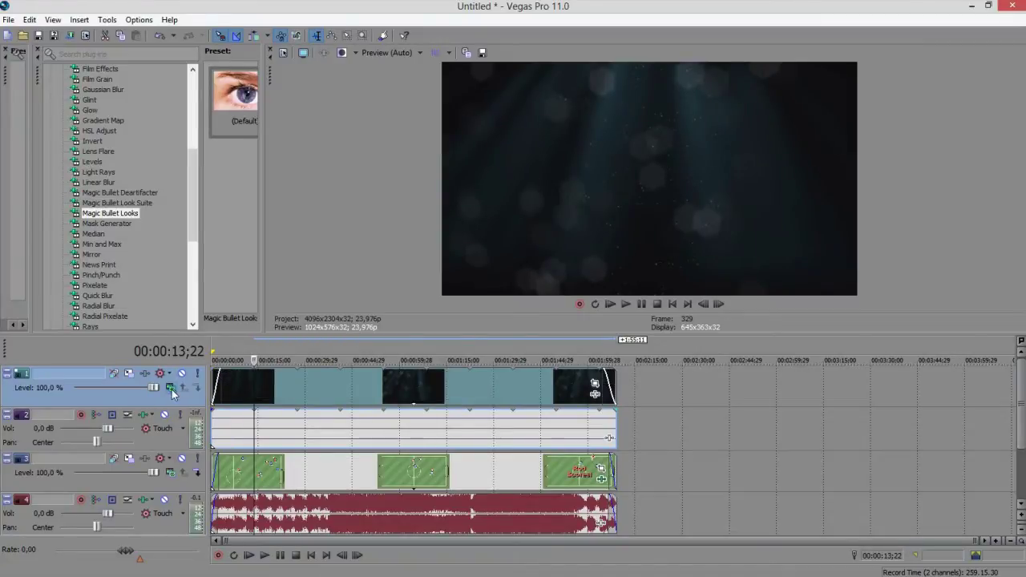
- Set the dust track's compositing mode to Add and its level to 80,4 %, checking the frame at 00:00:28;13
click(298, 398)
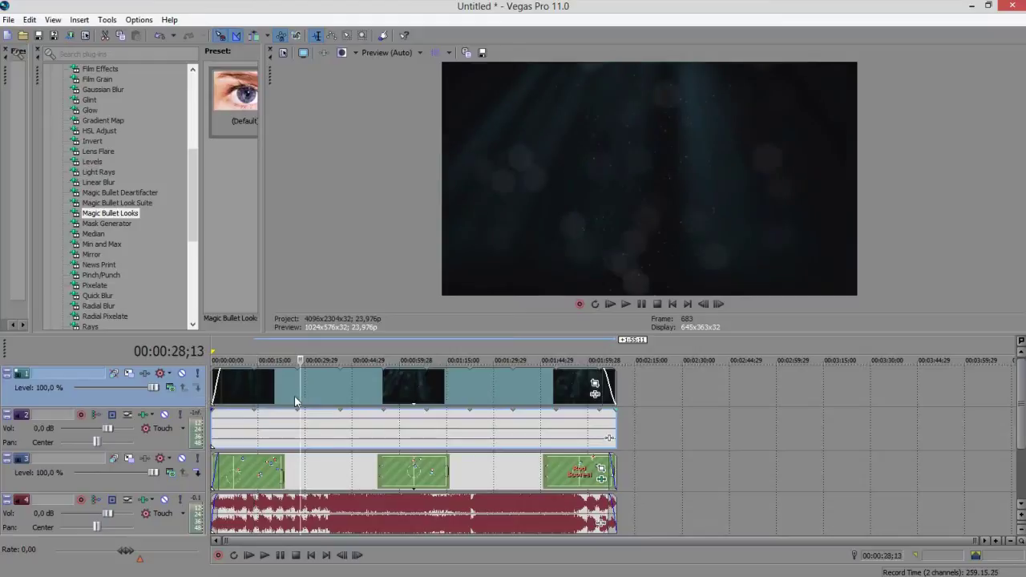
click(171, 389)
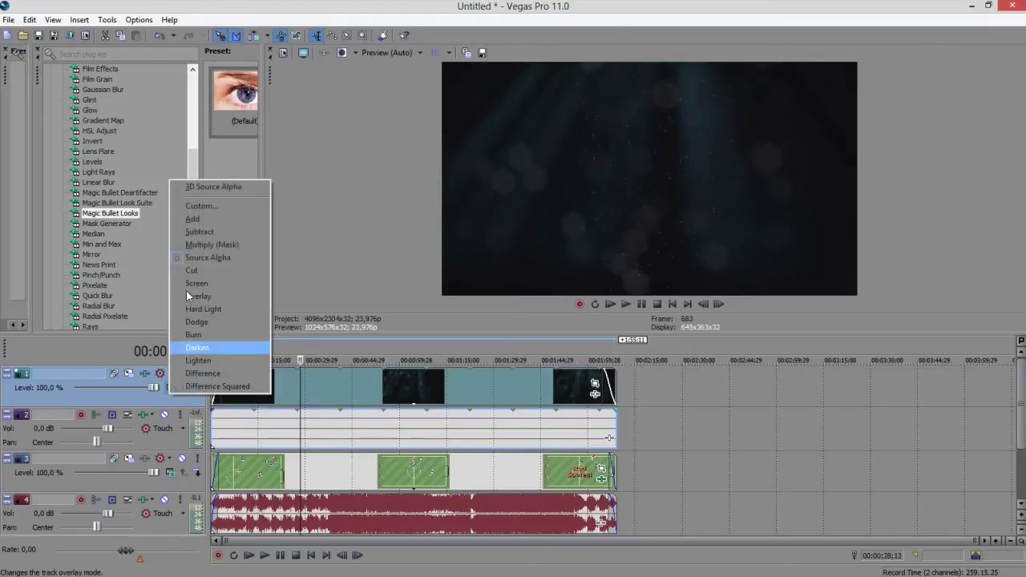
click(208, 221)
drag(151, 389, 136, 388)
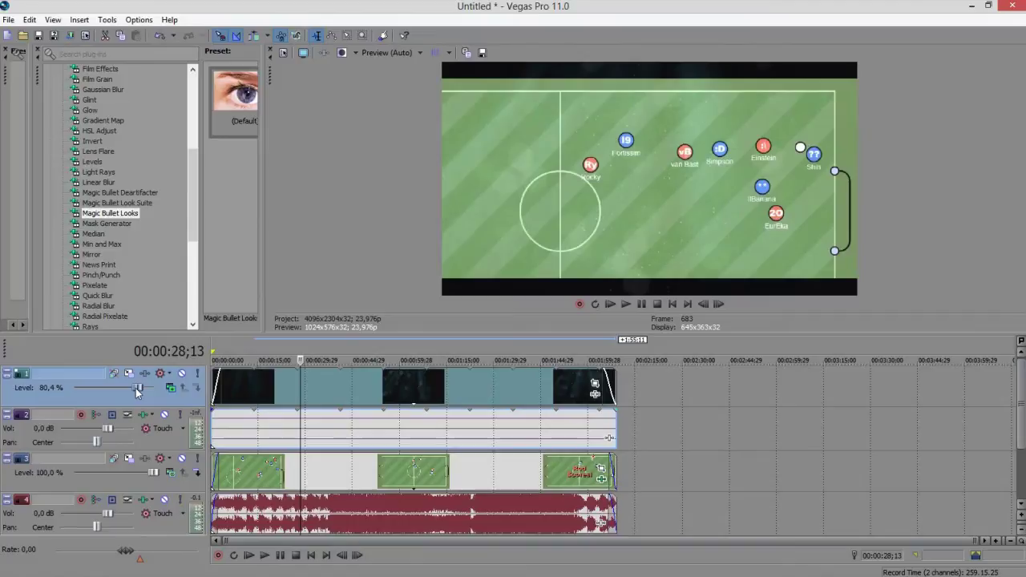
- Re-enable Magic Bullet Looks on the main video clip and preview from 00:00:28;13 to about 42 seconds, temporarily enlarging the preview
click(604, 479)
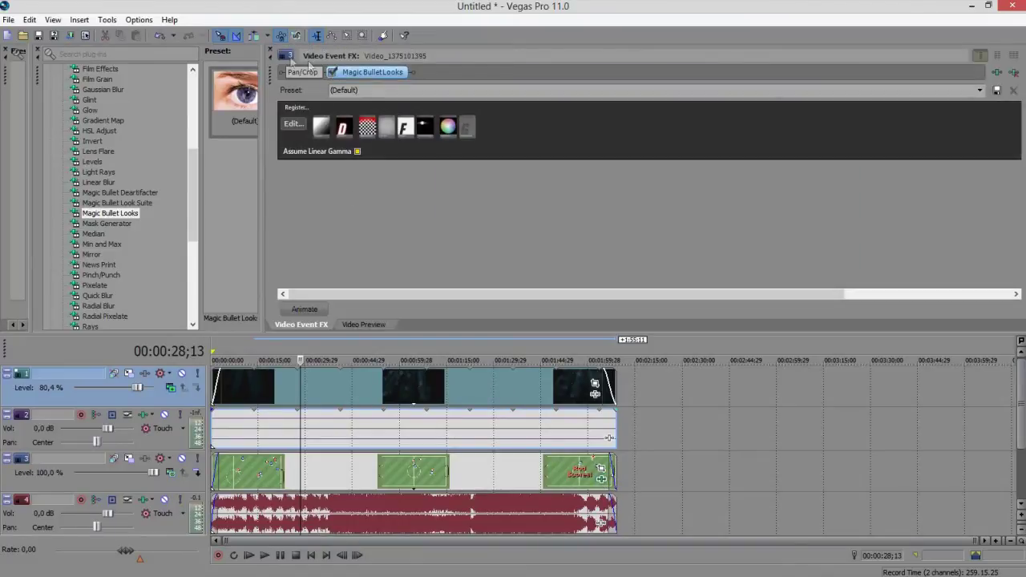
click(270, 53)
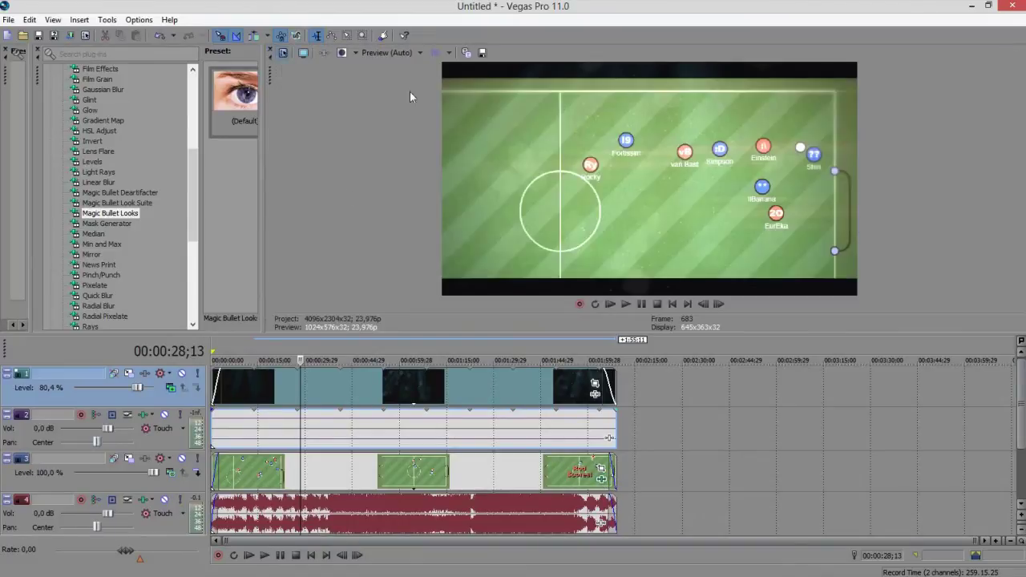
click(626, 306)
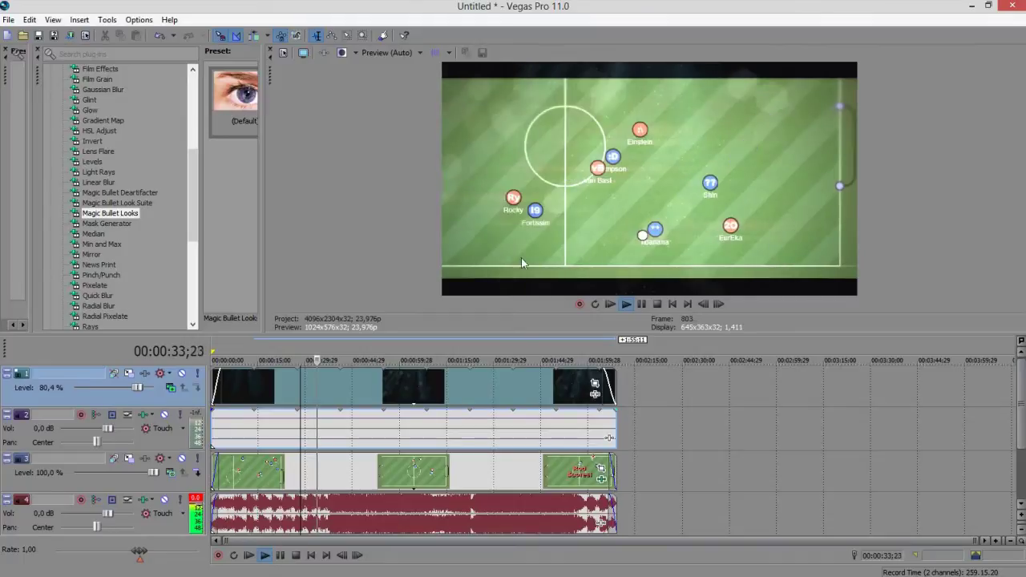
drag(469, 336, 441, 519)
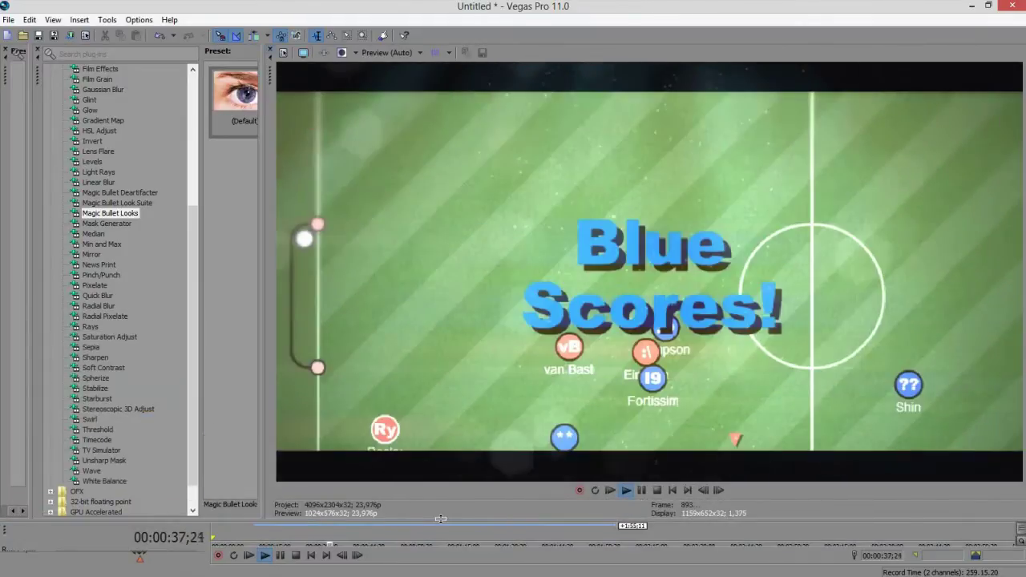
drag(440, 519, 487, 334)
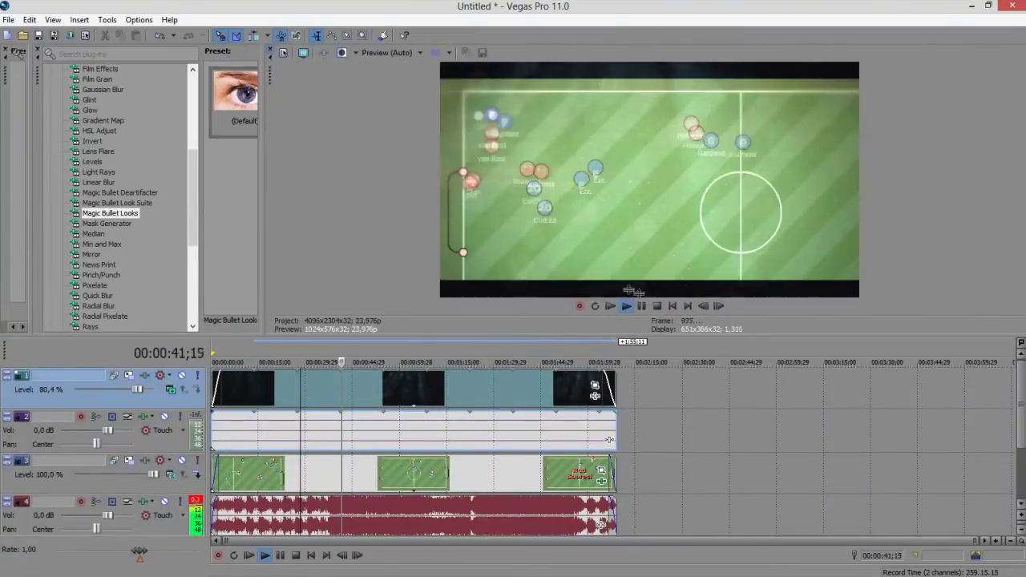
click(642, 305)
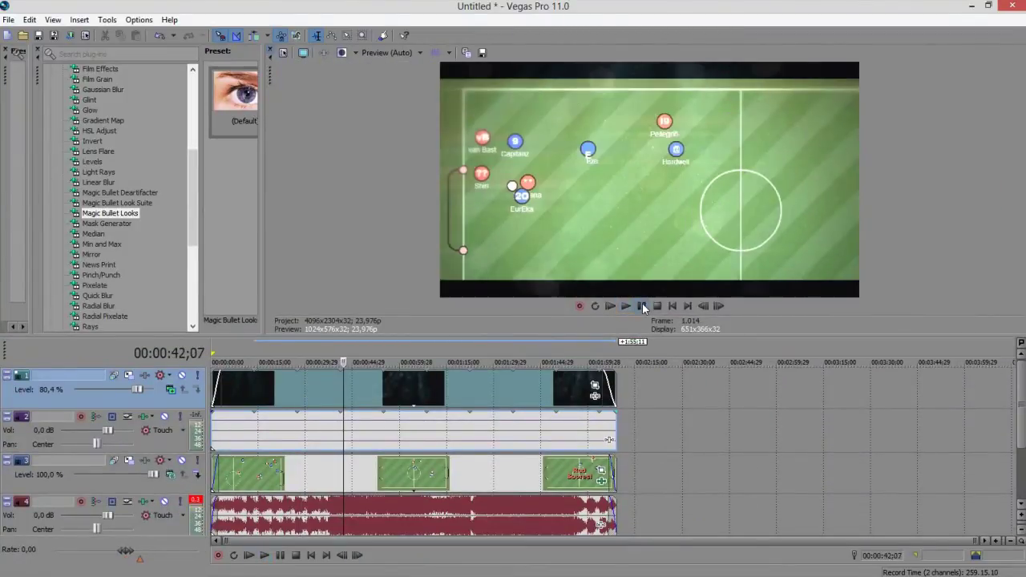
- Delete the dust overlay clip and its video track
right_click(473, 381)
click(506, 181)
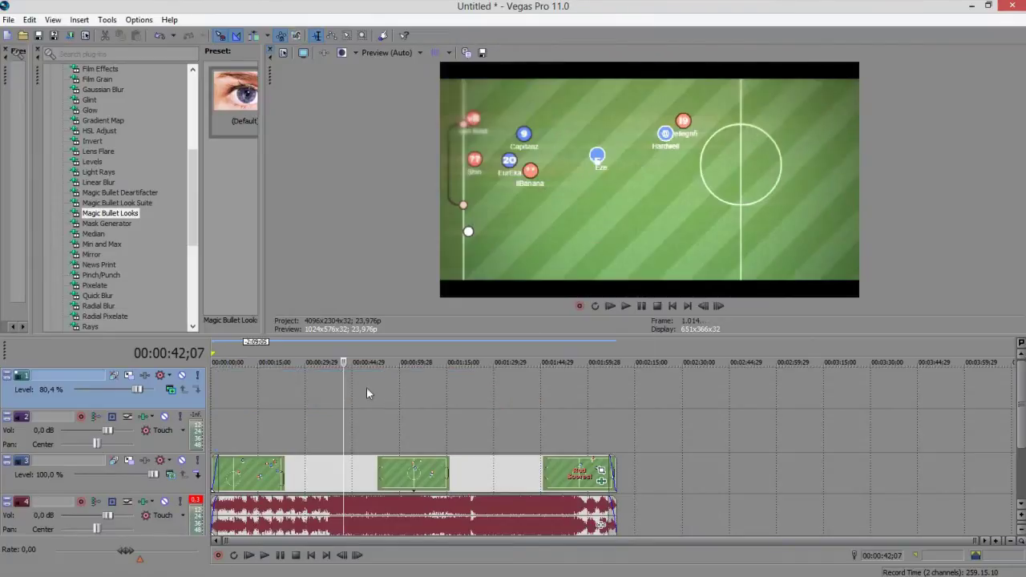
right_click(366, 387)
click(382, 439)
- Insert the pro-logo image from the Video folder at the start of the timeline
key(Home)
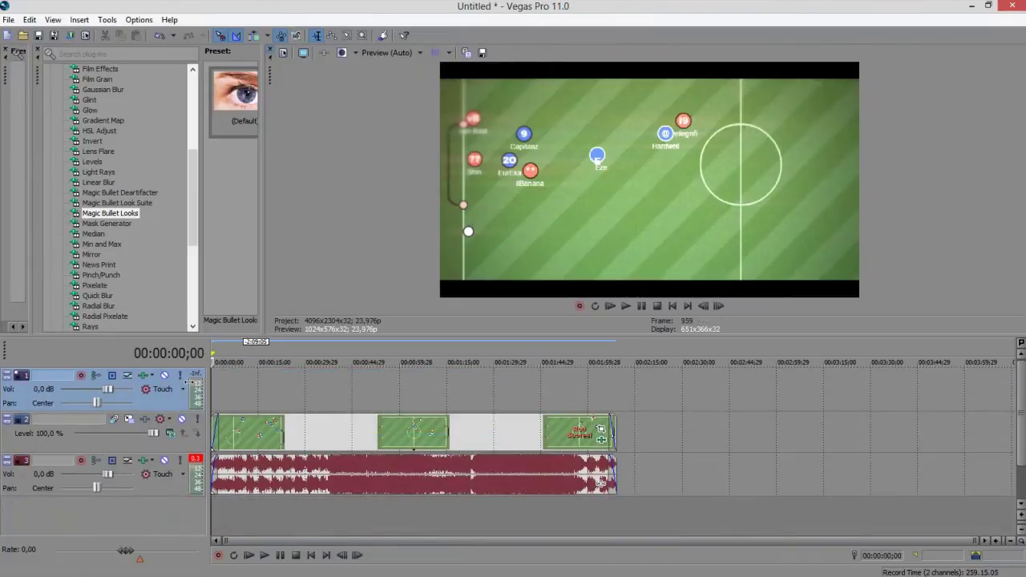
click(23, 35)
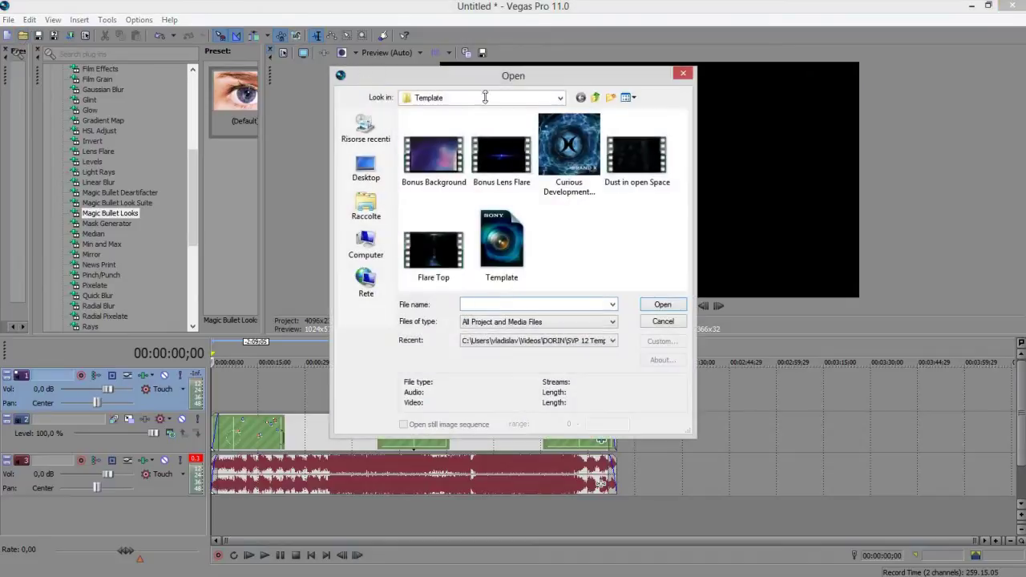
click(366, 205)
double_click(453, 162)
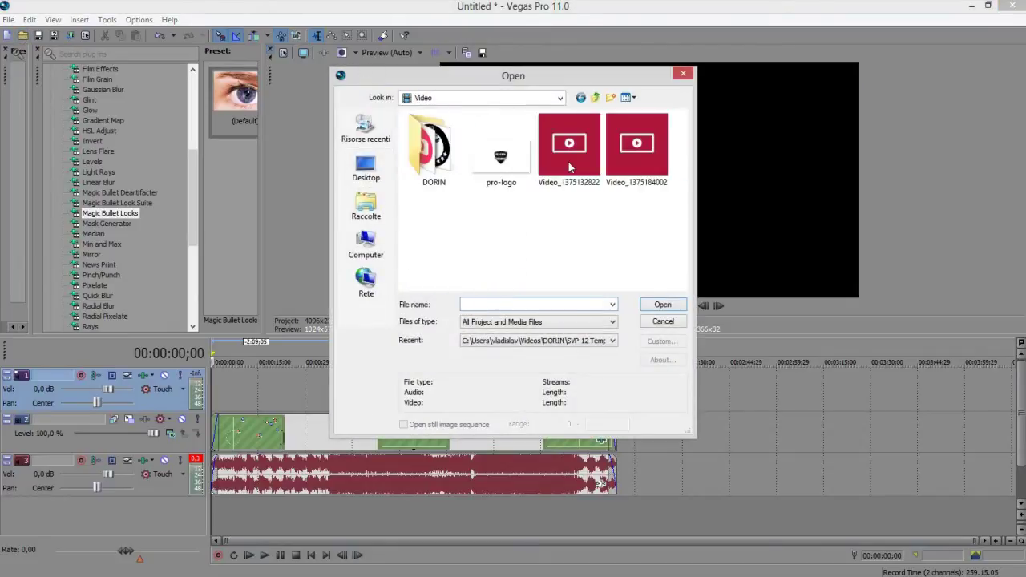
click(505, 157)
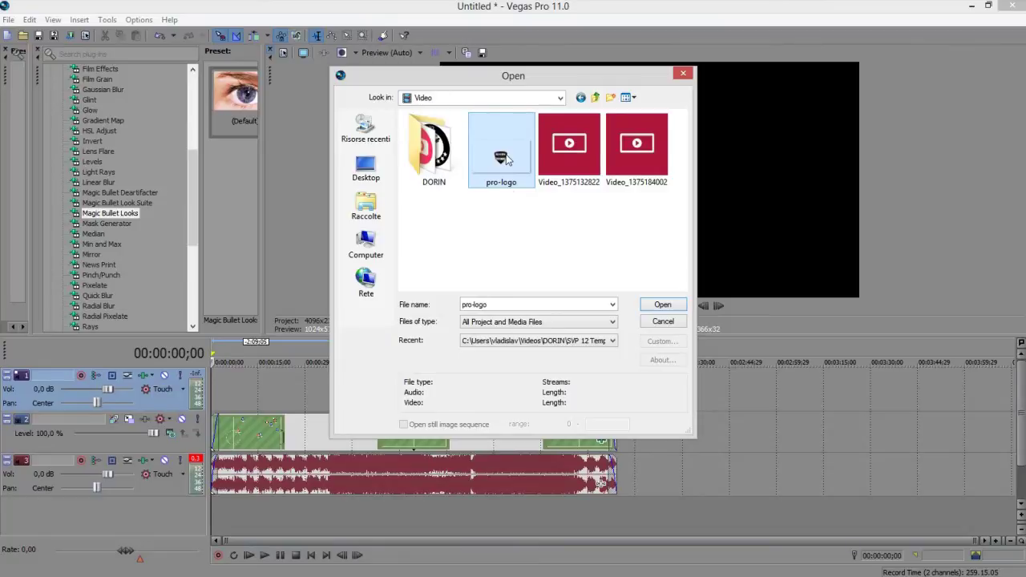
click(662, 305)
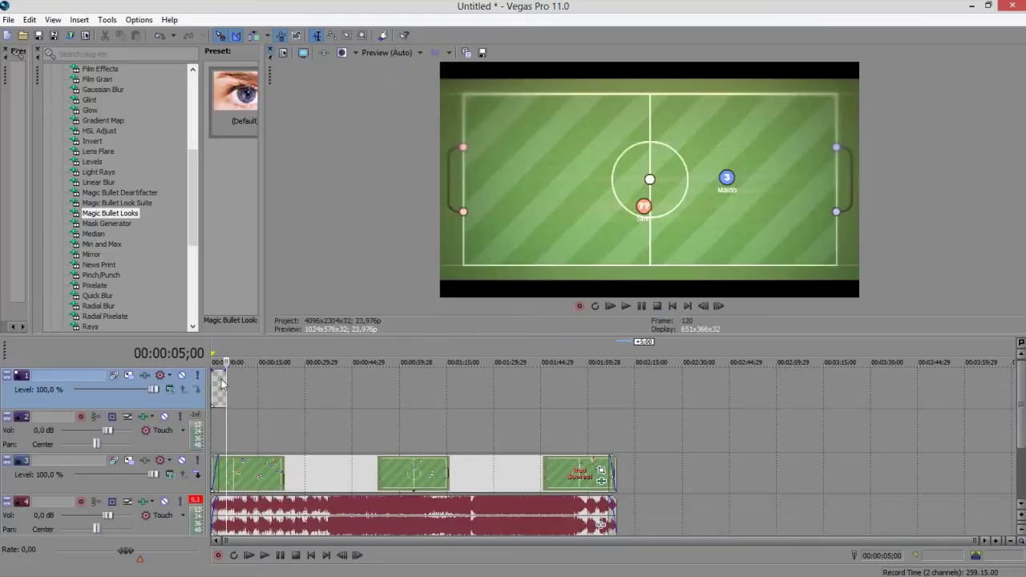
- Extend the logo clip to the main video's end and add short fades at both of its ends
drag(223, 378, 613, 403)
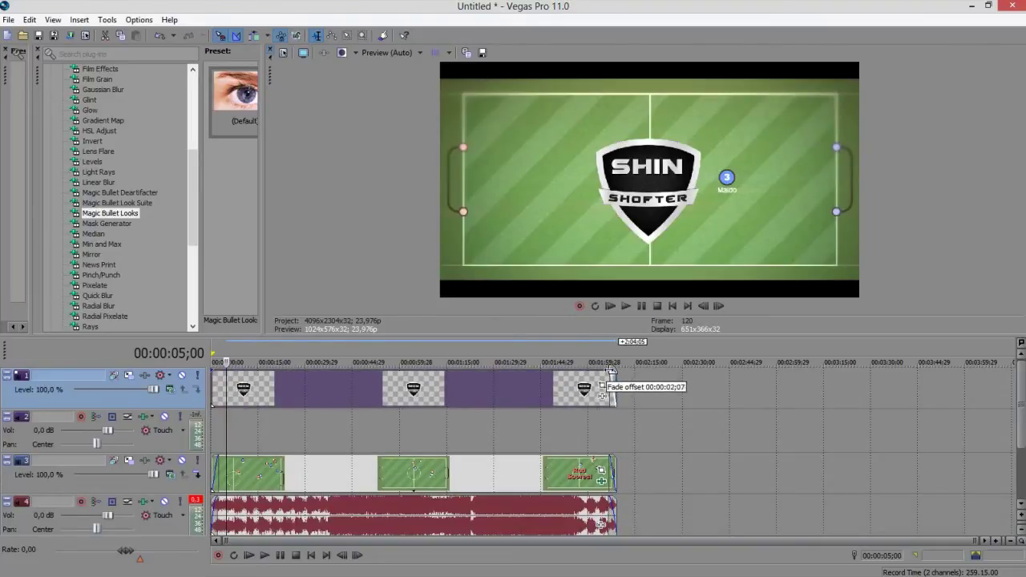
mouse_move(210, 367)
mouse_down()
mouse_move(296, 373)
mouse_move(222, 371)
mouse_up()
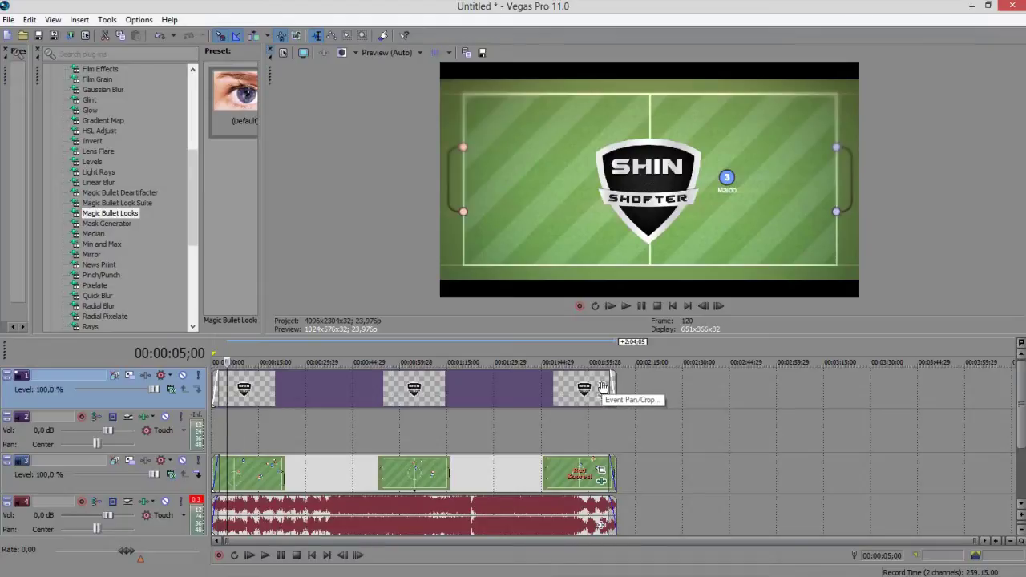
- In the logo's Event Pan/Crop, shrink the crop frame to about a third of its width and move it to the image's lower-left corner
click(602, 387)
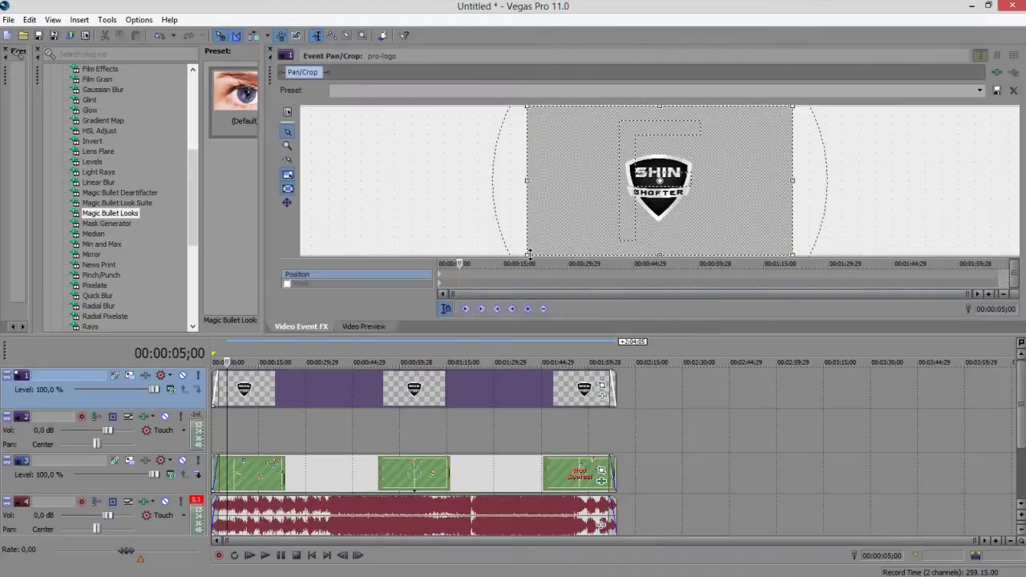
drag(528, 251, 621, 205)
drag(680, 176, 590, 224)
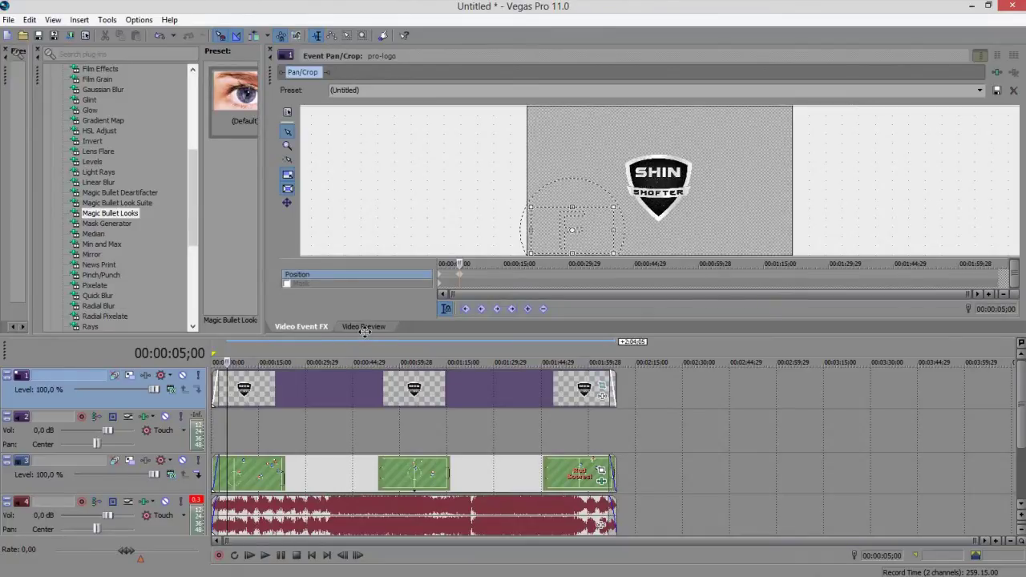
- Enlarge the logo's Pan/Crop frame beyond the image and shift it up and right, placing the smaller logo in the picture's lower-left area
click(364, 328)
click(324, 327)
drag(600, 208, 649, 141)
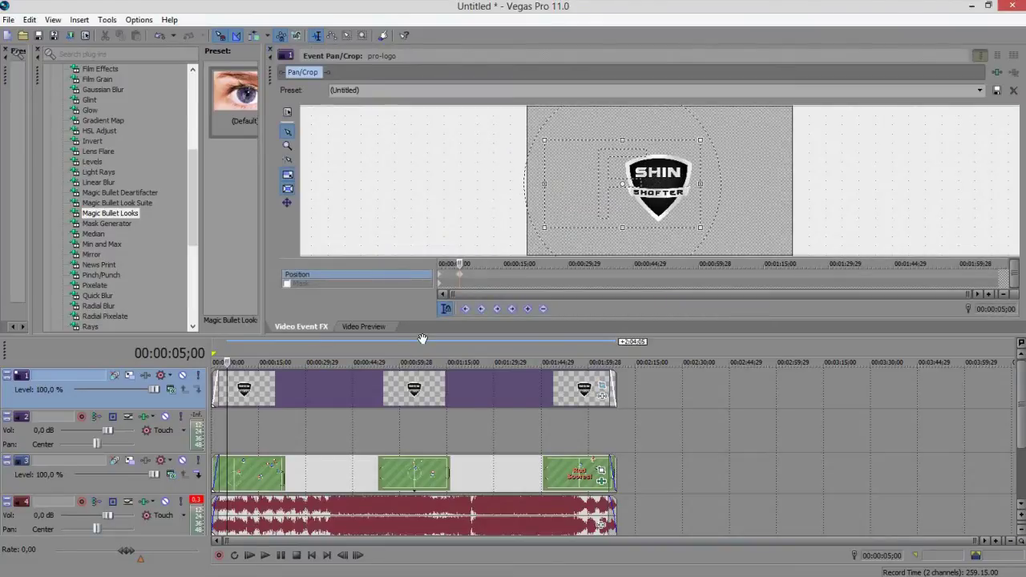
click(364, 327)
click(305, 327)
drag(545, 223, 401, 290)
click(364, 326)
click(303, 326)
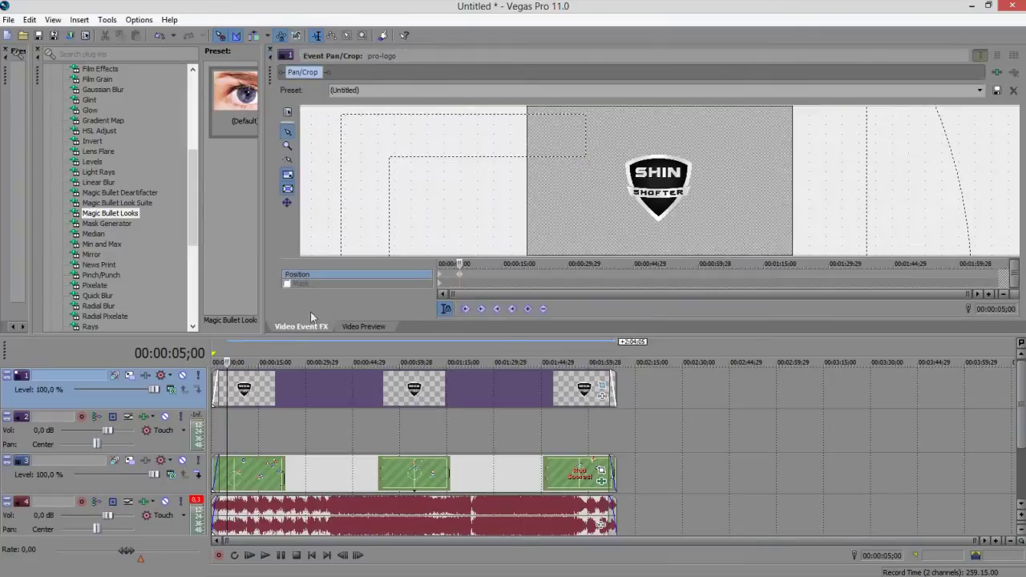
drag(537, 200, 740, 122)
drag(657, 183, 722, 116)
click(361, 326)
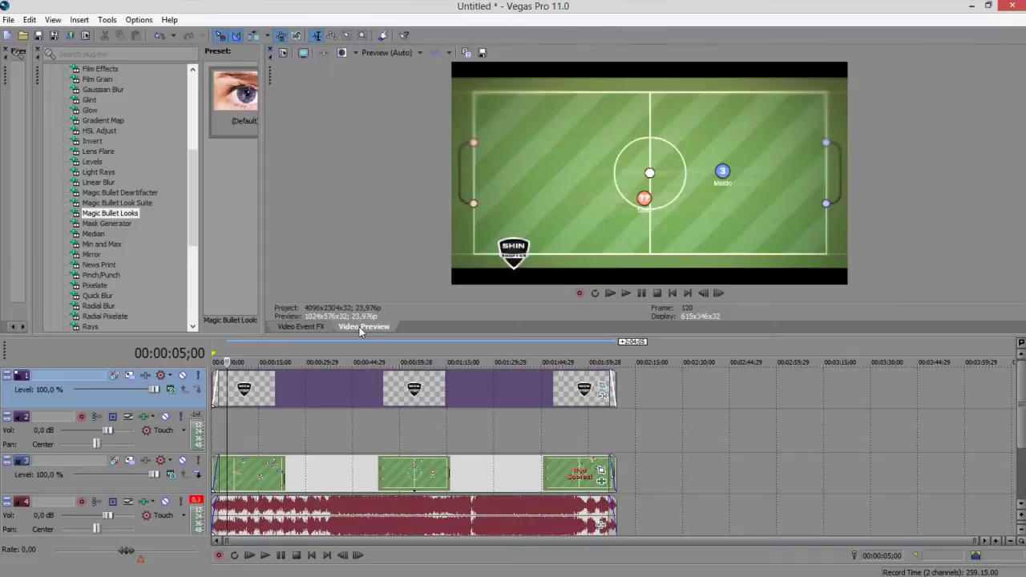
- Refine the logo's crop frame until the small logo sits in the picture's lower-left corner, and play the result
click(305, 329)
drag(633, 192, 670, 202)
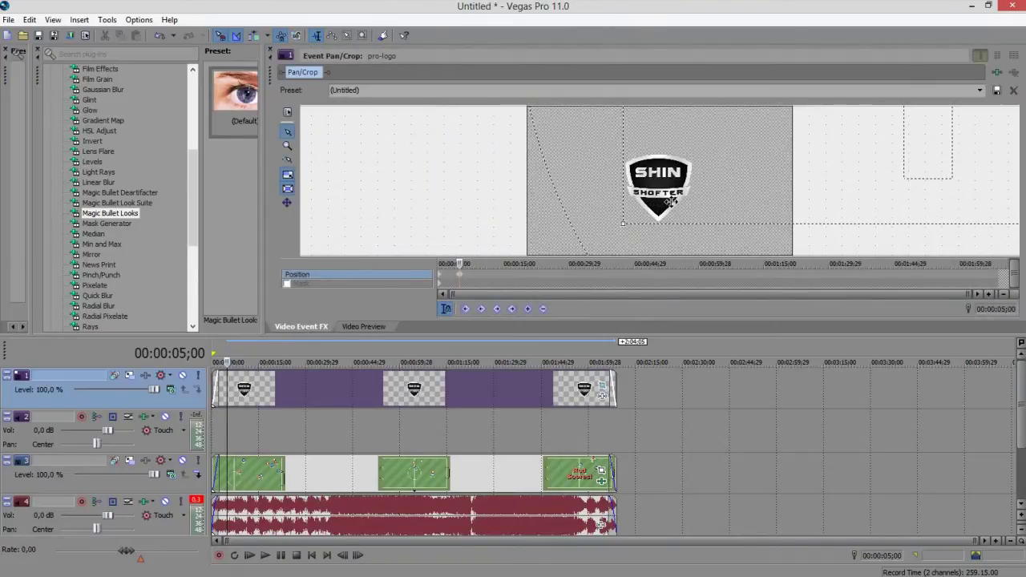
click(361, 329)
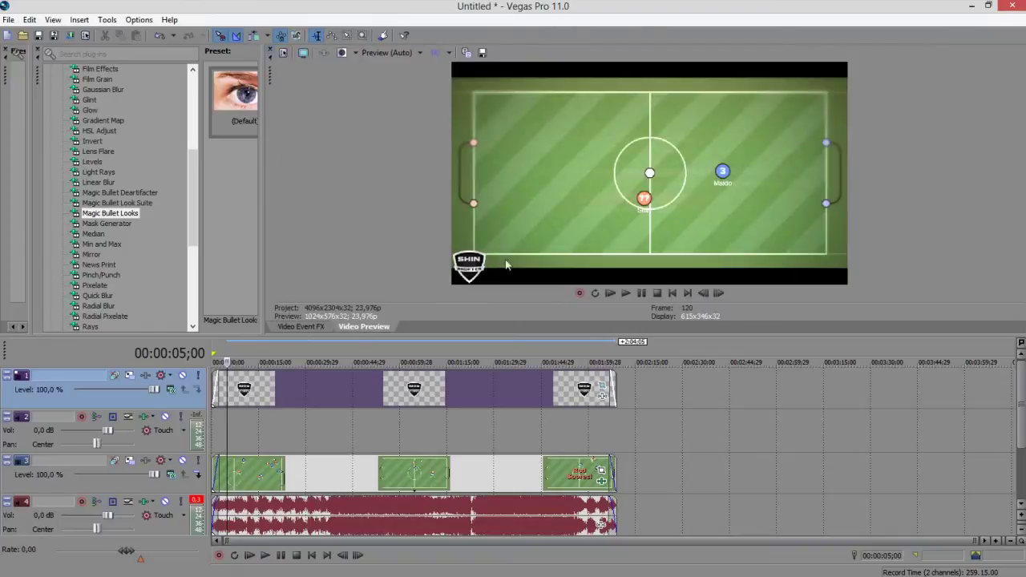
click(323, 328)
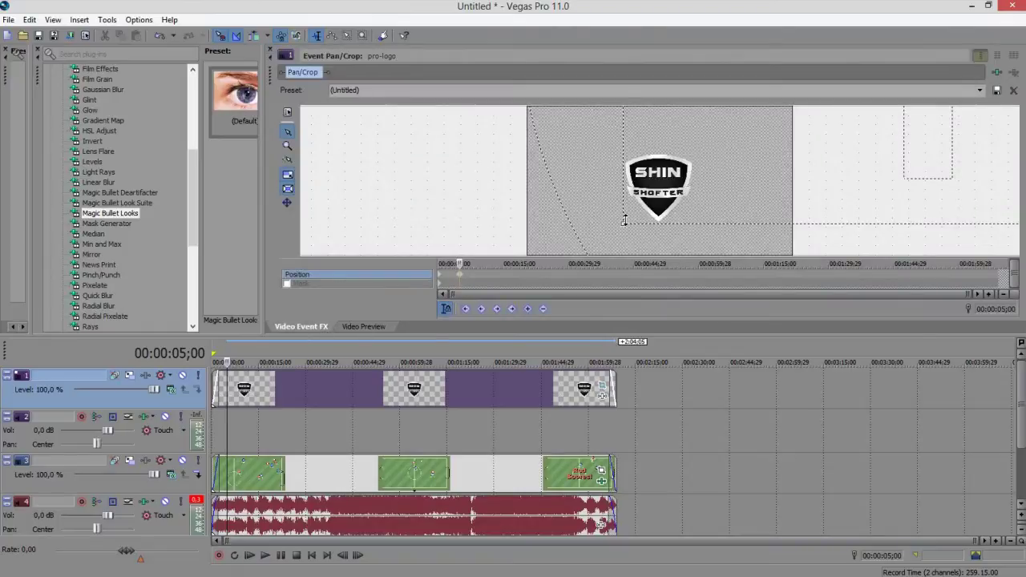
drag(615, 235, 805, 63)
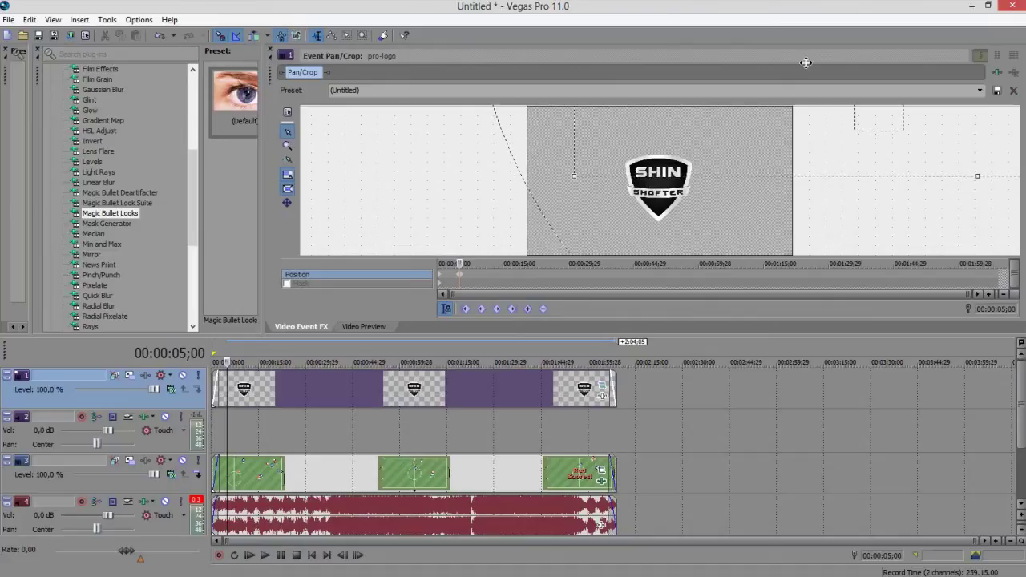
drag(753, 162, 530, 266)
drag(669, 178, 644, 200)
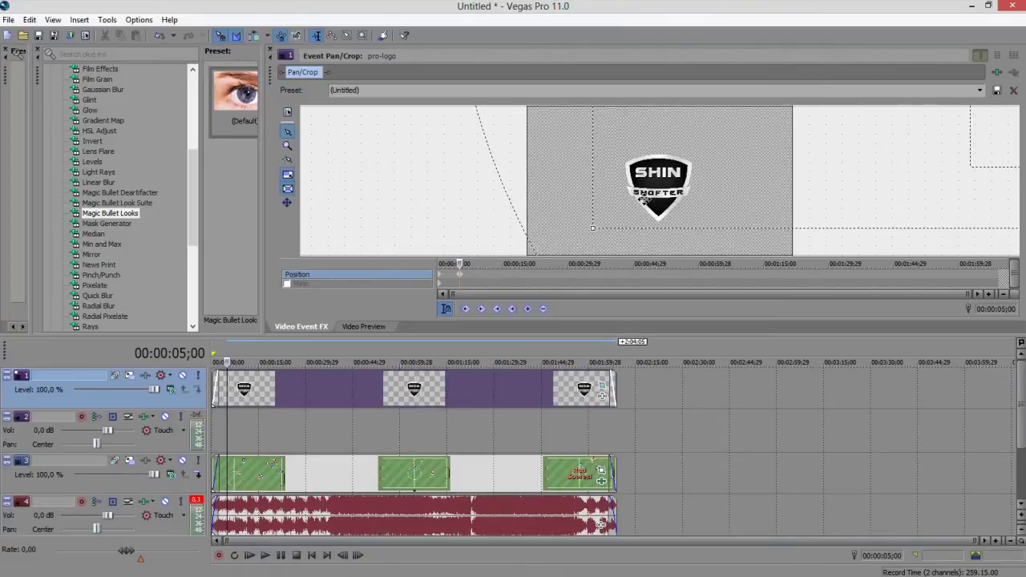
click(369, 330)
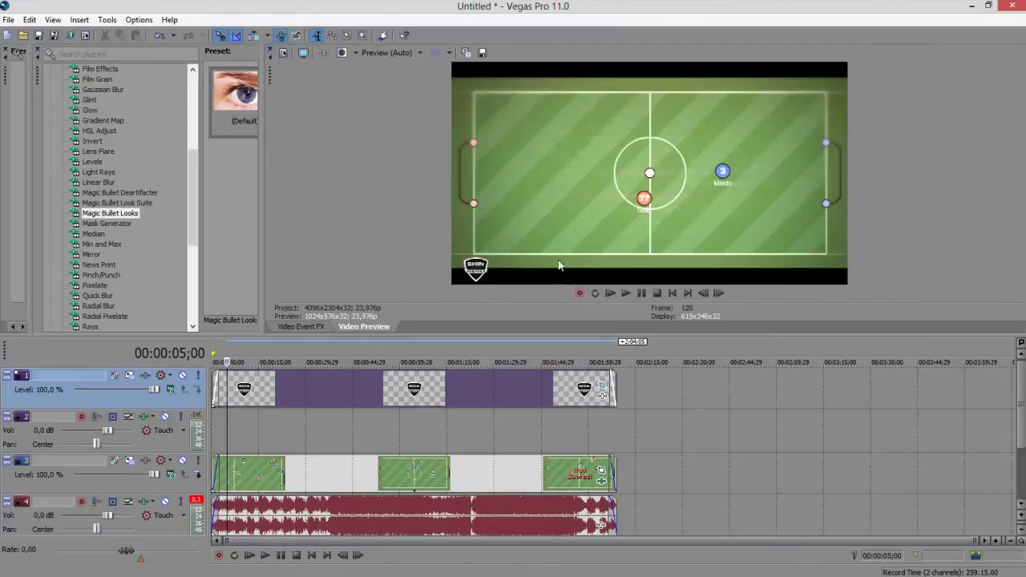
click(625, 293)
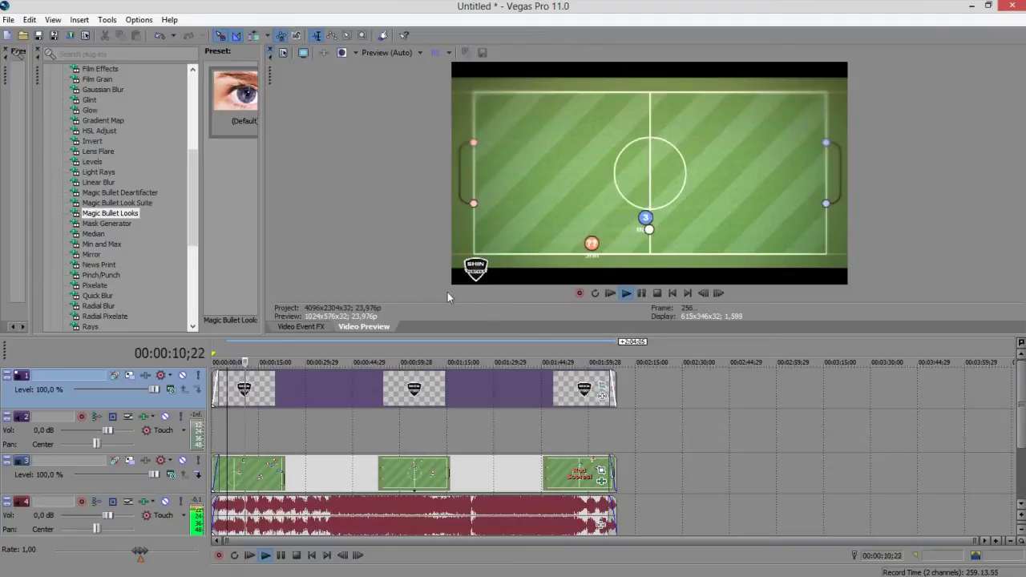
click(640, 294)
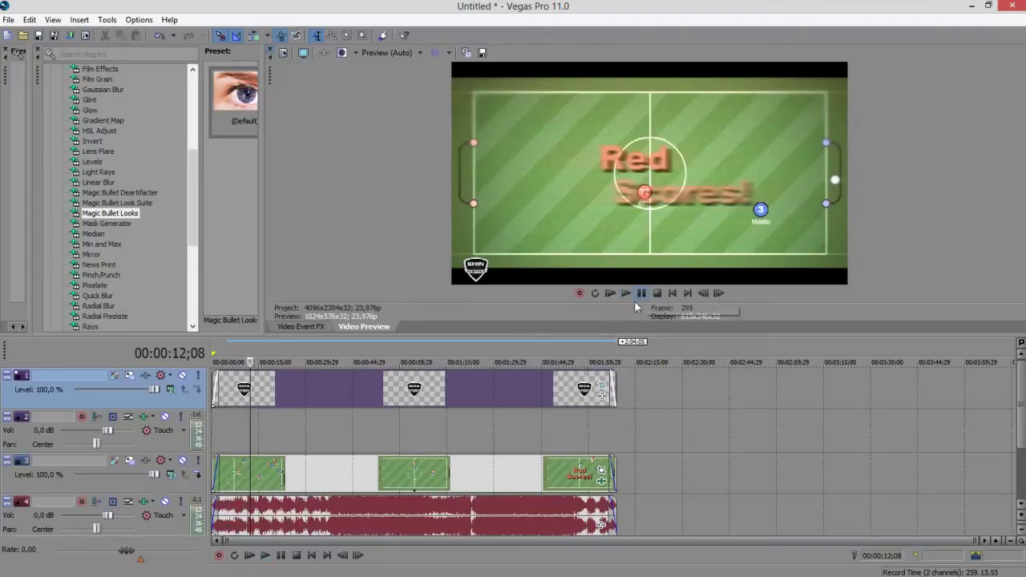
- Delete the logo clip and its video track
right_click(535, 387)
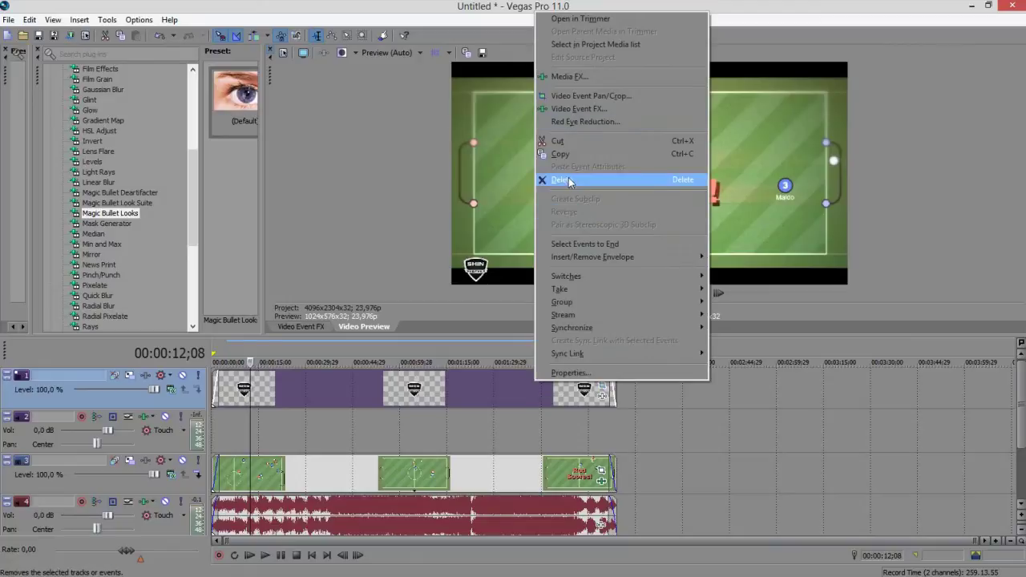
click(571, 180)
drag(249, 374, 197, 378)
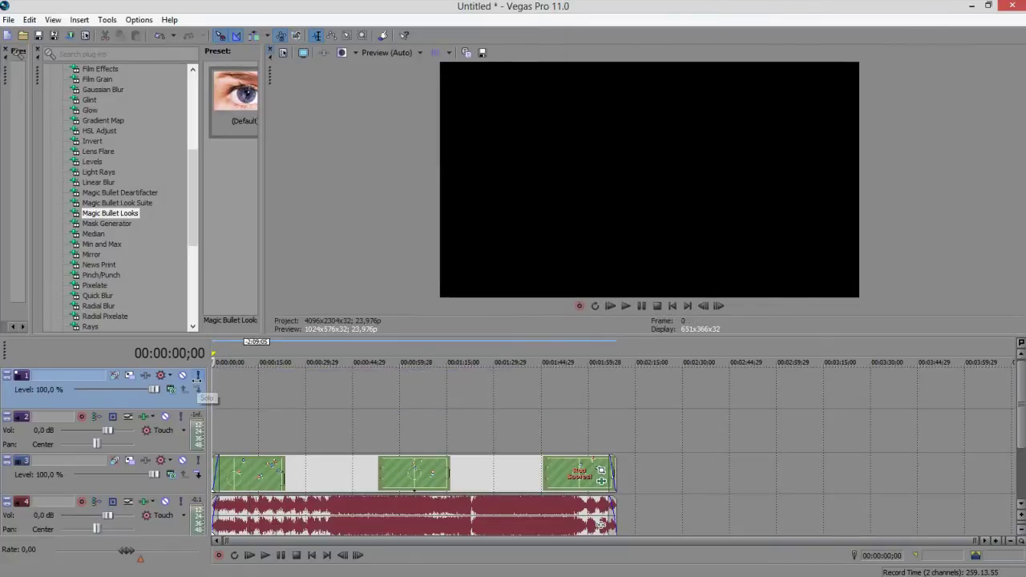
right_click(451, 381)
click(481, 435)
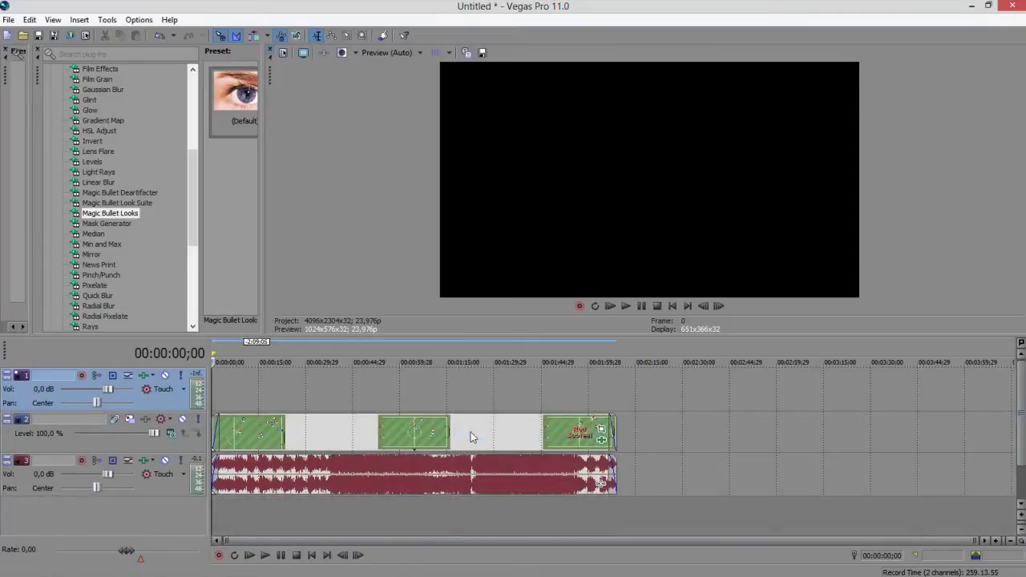
- Turn off Magic Bullet Looks on the main video clip and play the footage from the start to about 00:00:09;26
click(600, 434)
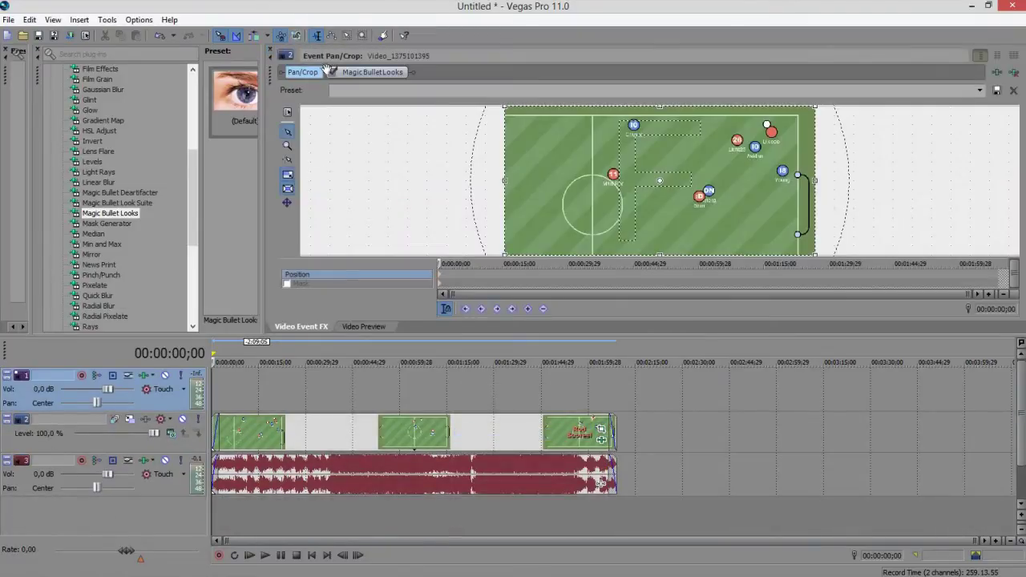
click(272, 50)
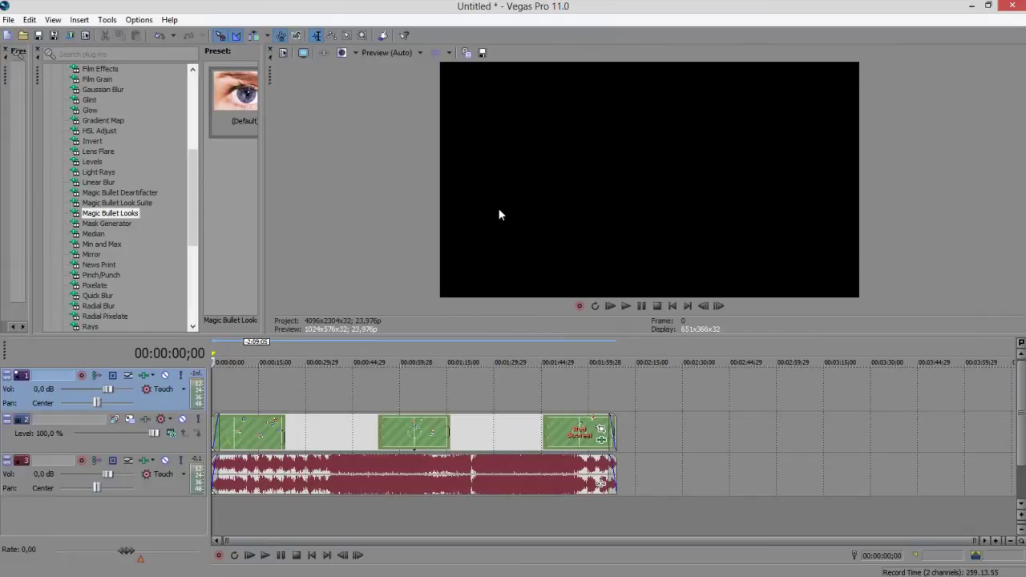
click(627, 306)
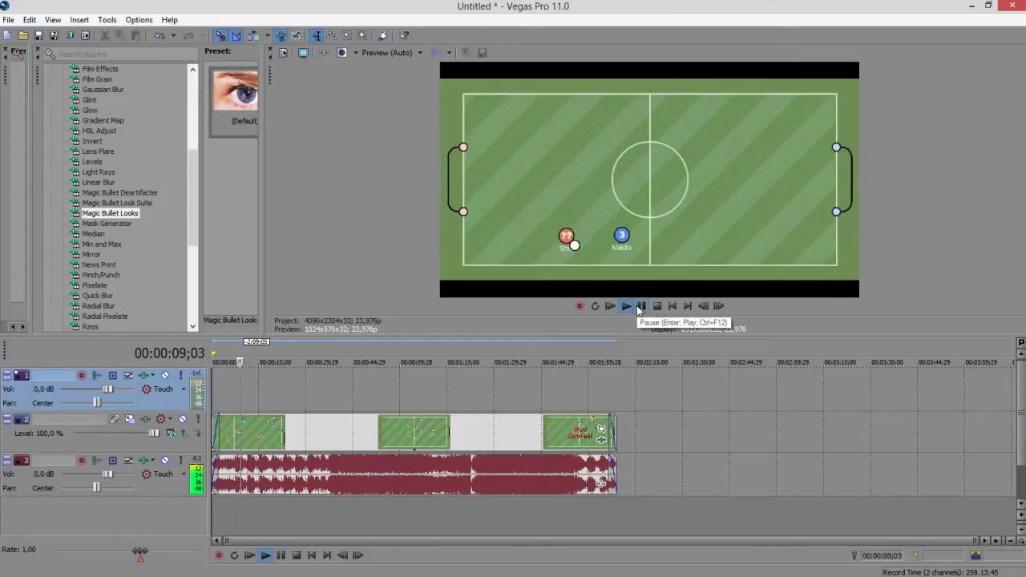
click(638, 307)
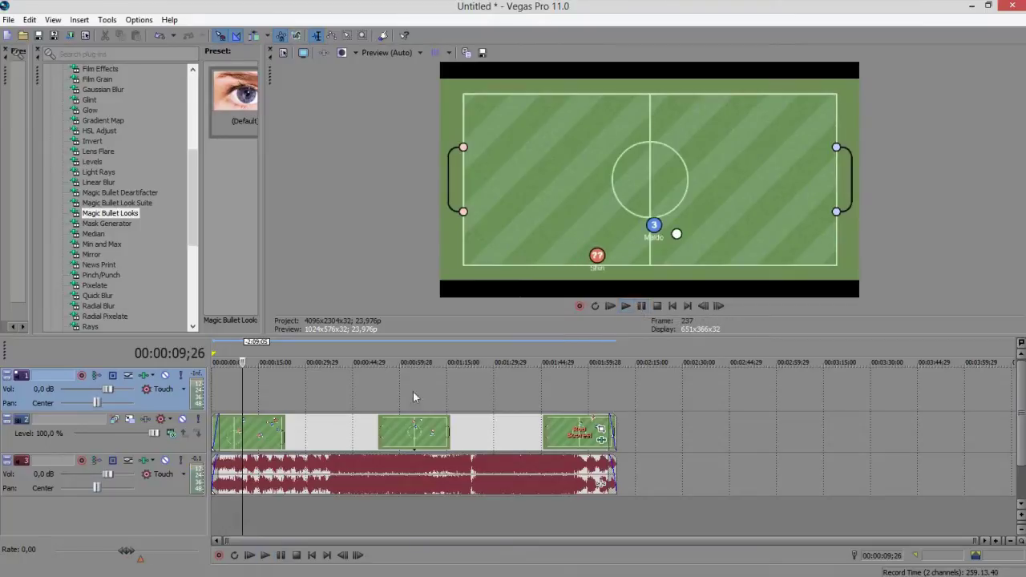
- Split the footage and music at 00:00:09;03, just before the shot at goal
key(Left)
key(Left)
key(Left)
key(Left)
key(Left)
key(Left)
key(Left)
key(Left)
key(Left)
key(Left)
key(Left)
key(Left)
key(Left)
key(Left)
key(Left)
key(Left)
key(Left)
key(Left)
key(Left)
key(Left)
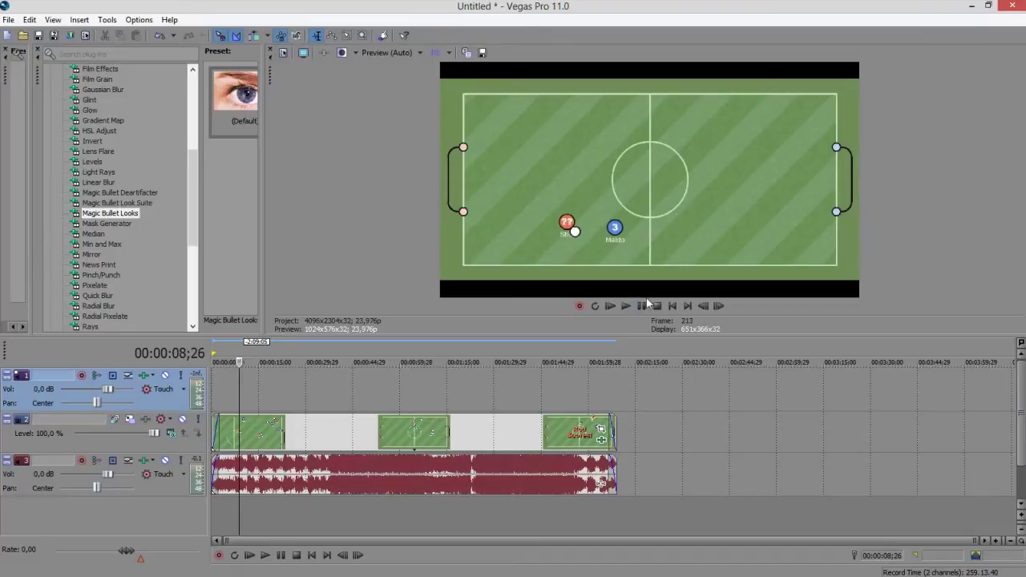
key(Right)
key(Right)
key(Right)
key(Right)
key(Right)
key(Right)
key(s)
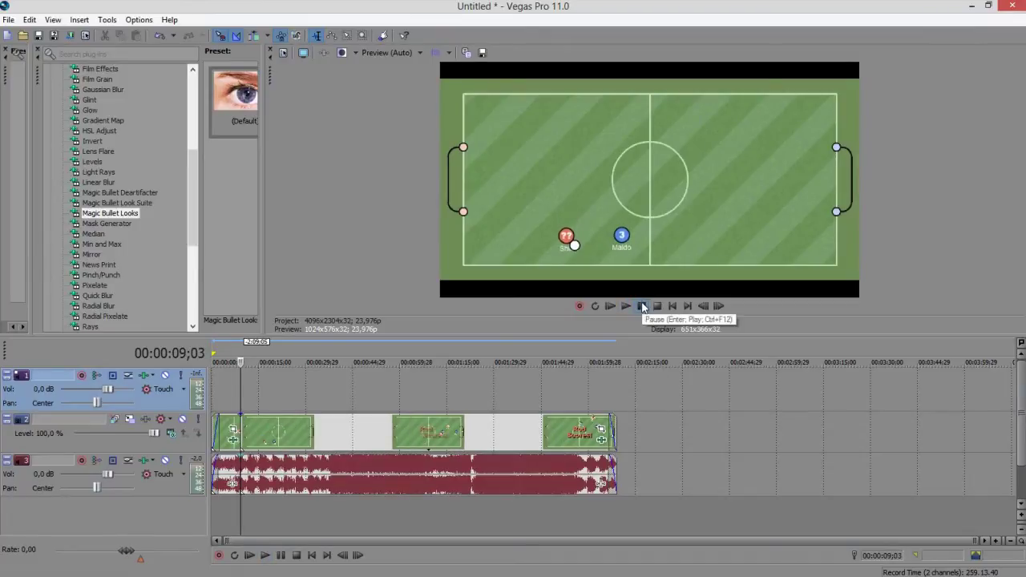
- Split the footage at 00:00:10;03 and move the part after the cut about 40 seconds further along its track
click(643, 306)
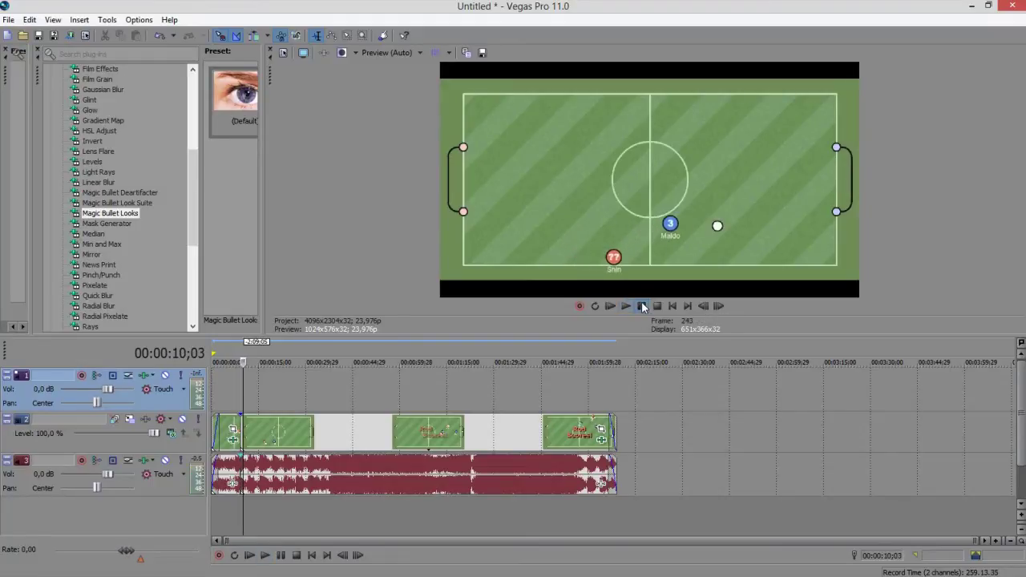
drag(247, 433, 377, 424)
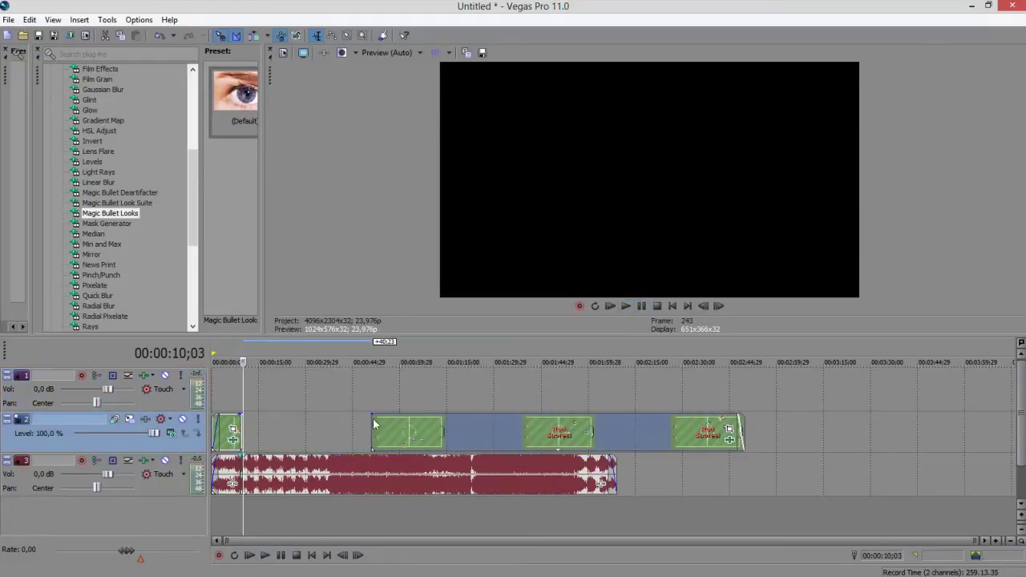
click(1010, 541)
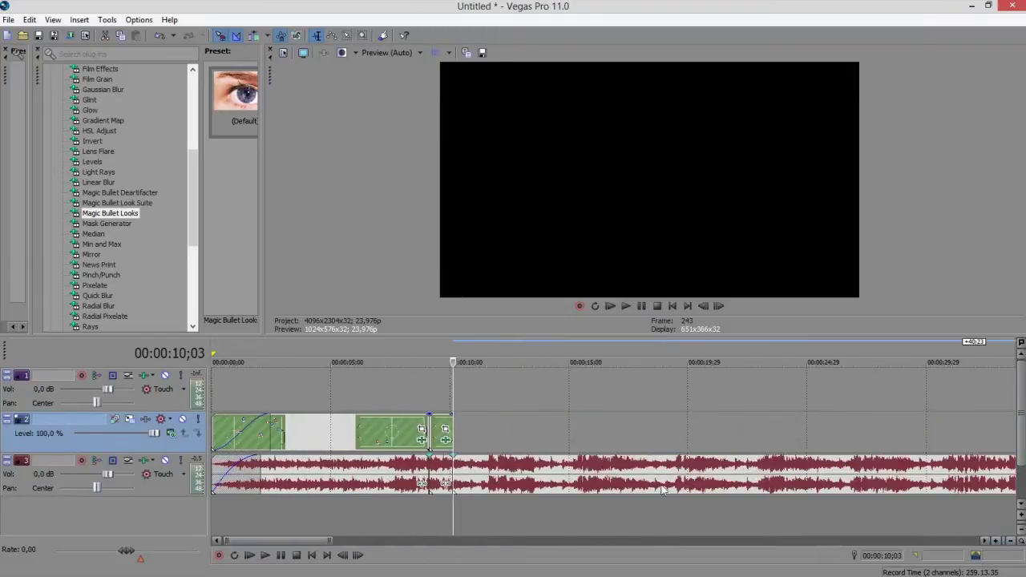
- Move the one-second video segment into the empty space about four and a half seconds further along, and copy it
drag(447, 428, 554, 427)
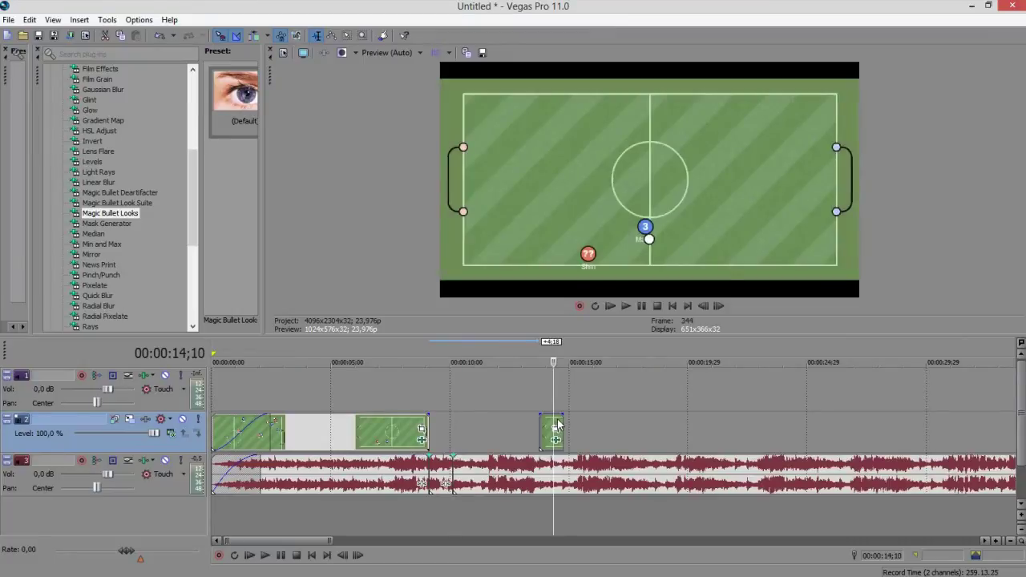
right_click(558, 425)
click(586, 196)
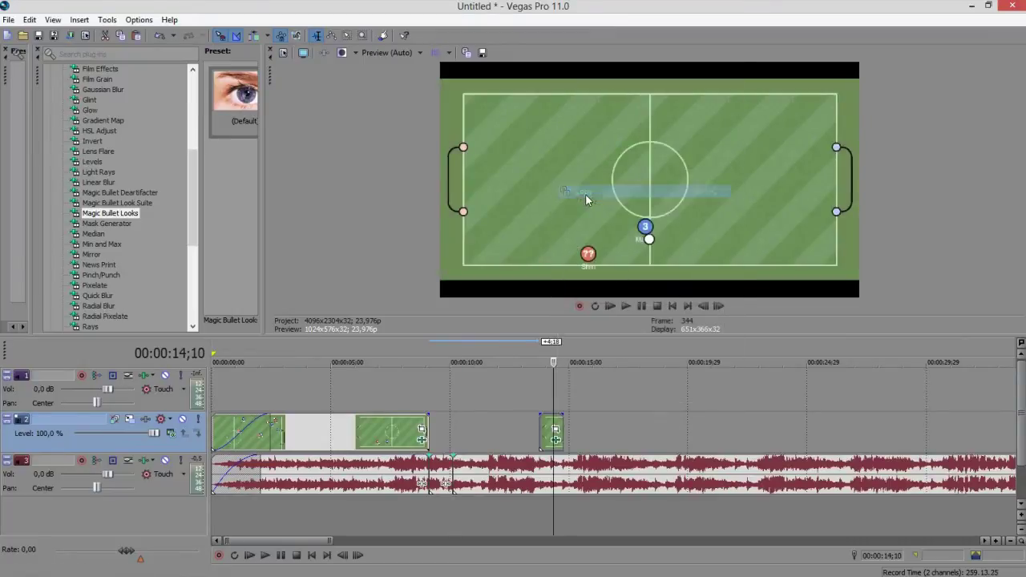
- Paste two copies of the one-second segment back to back from 00:00:16;21 and reverse the first copy
click(609, 430)
right_click(609, 429)
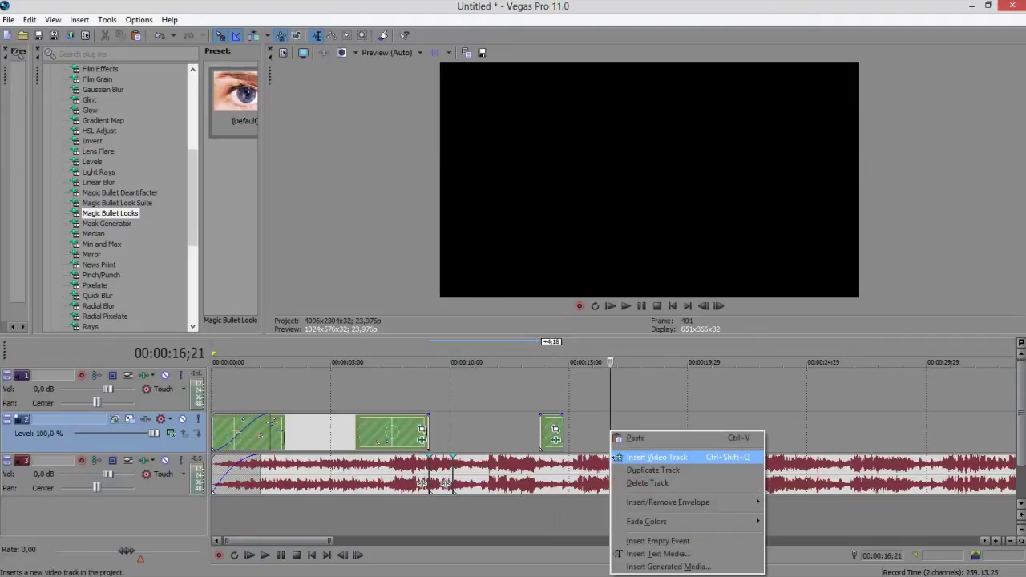
click(635, 437)
right_click(649, 433)
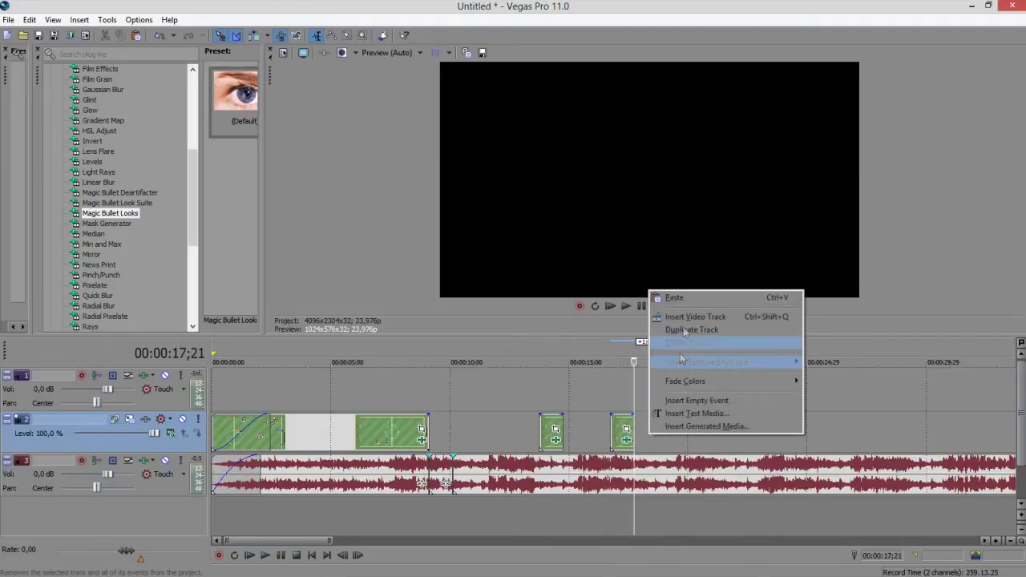
click(677, 297)
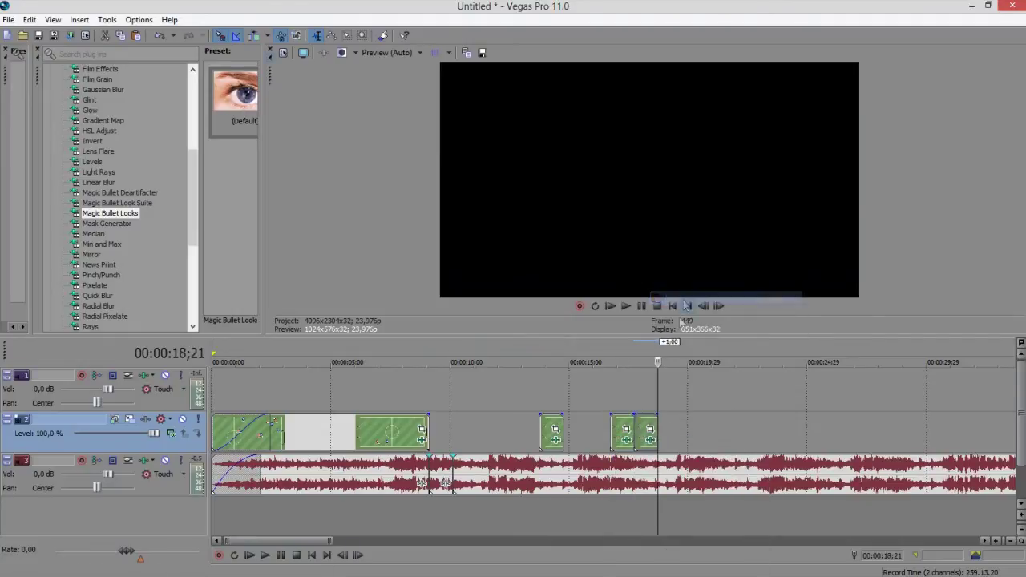
right_click(626, 427)
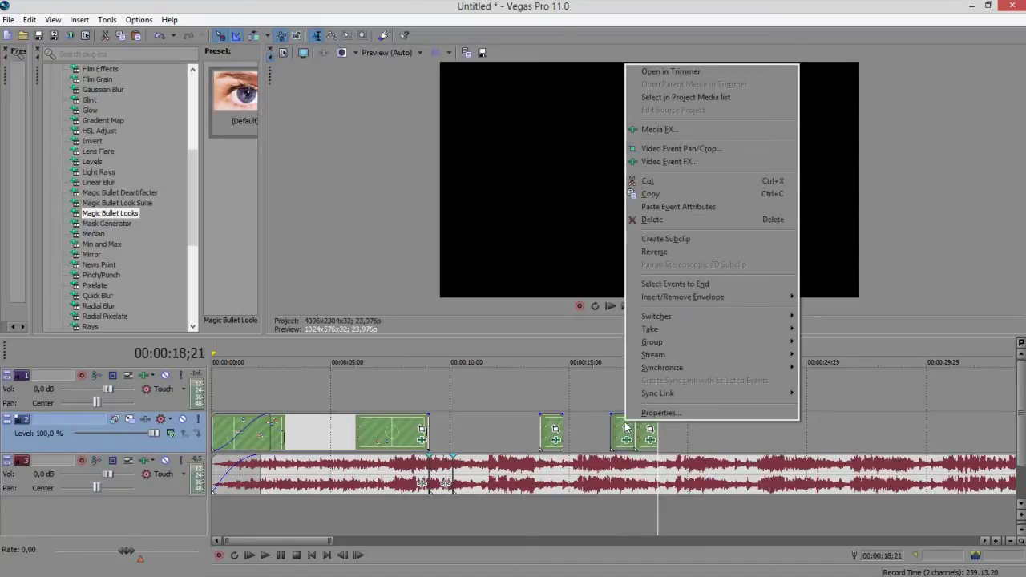
click(663, 252)
- Line up the original, reversed and second forward segments right after the opening clip, and close the remaining footage up against them
drag(618, 430, 442, 425)
drag(577, 425, 471, 431)
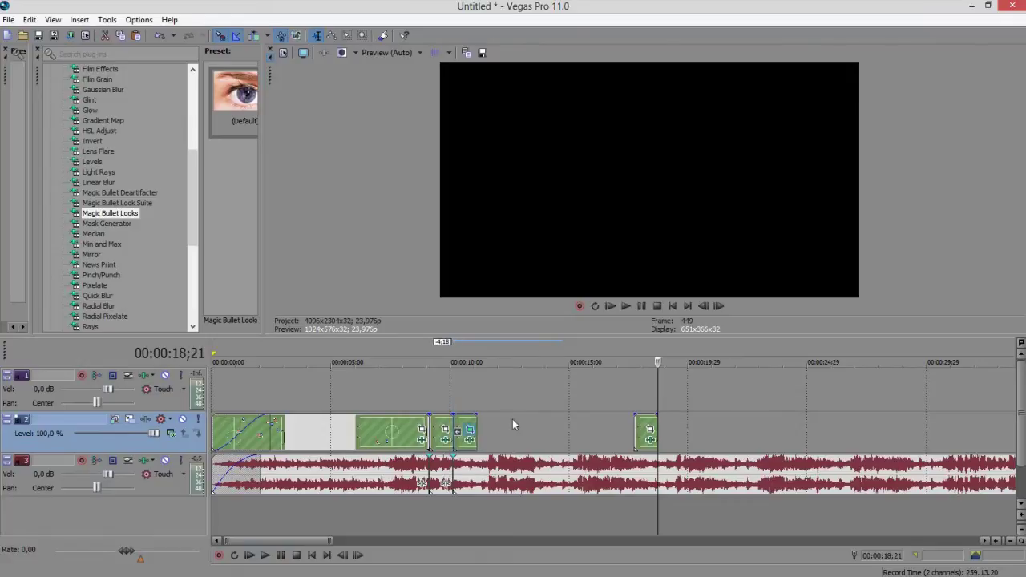
drag(641, 425, 491, 427)
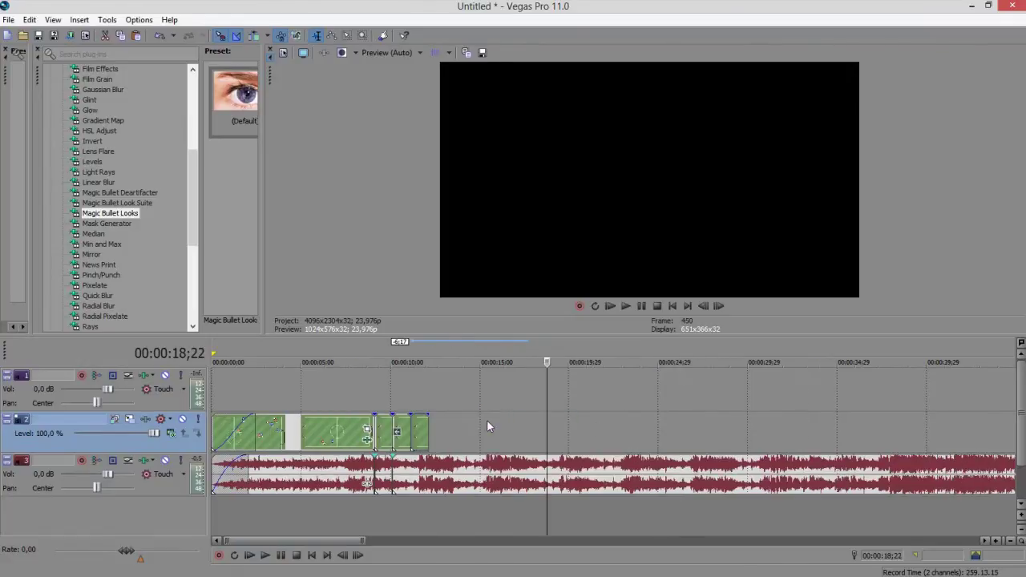
scroll(487, 420, down, 6)
drag(375, 427, 368, 426)
- Play the forward-reverse-forward sequence from 00:00:06;22 and inspect its segments closely on the timeline
click(234, 408)
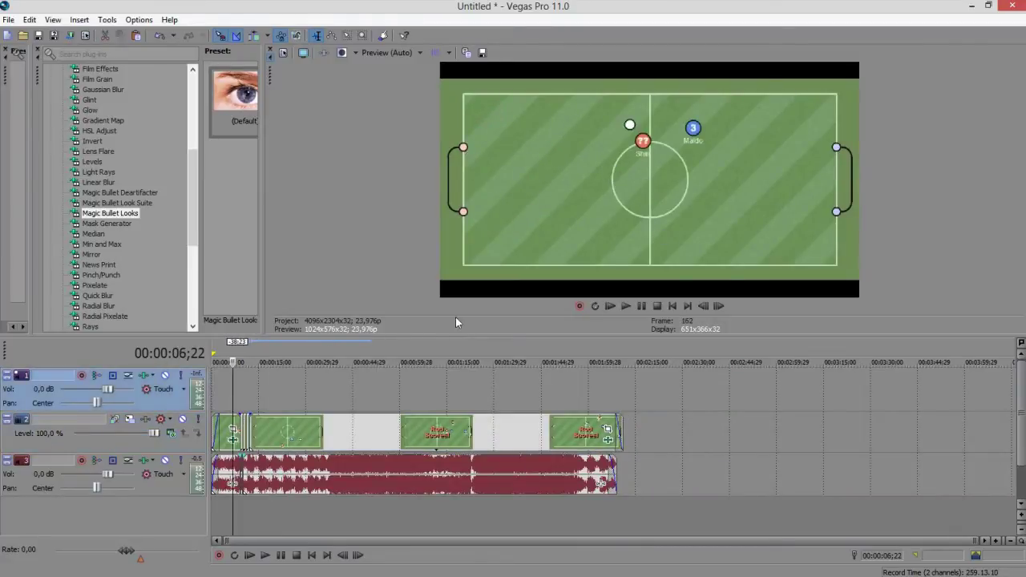
click(620, 307)
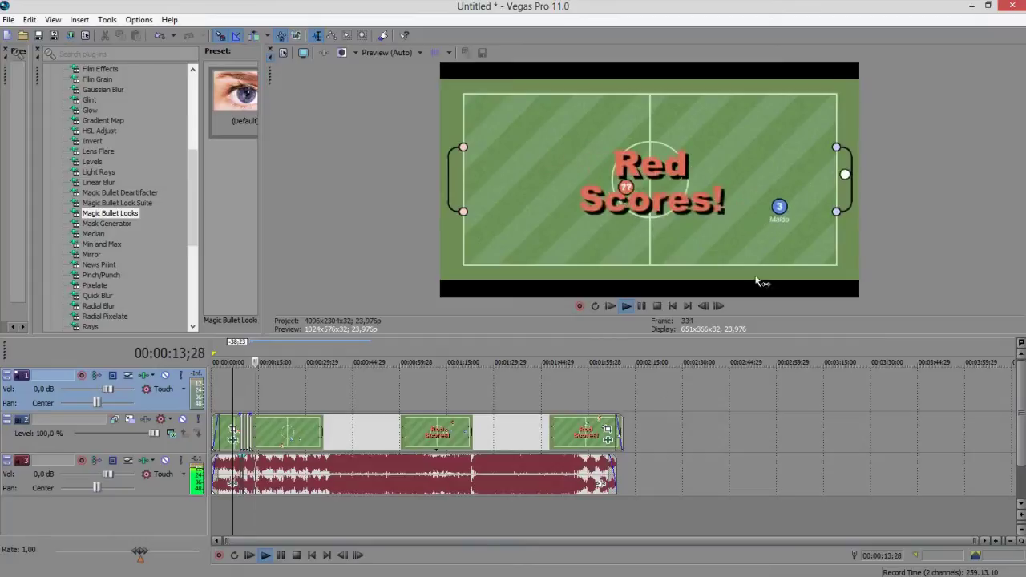
click(642, 307)
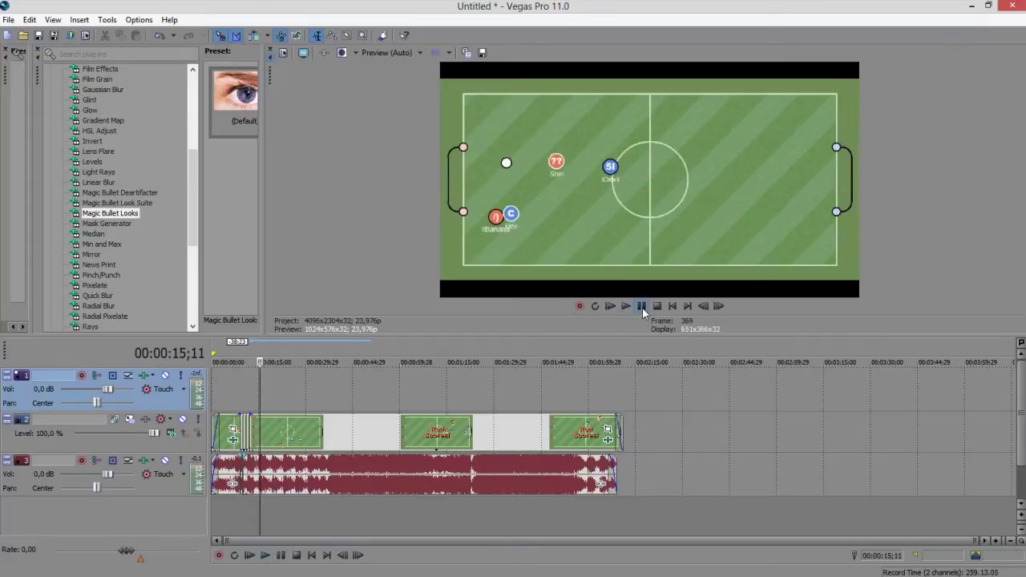
key(Up)
key(Up)
key(Up)
key(Up)
key(Up)
key(Up)
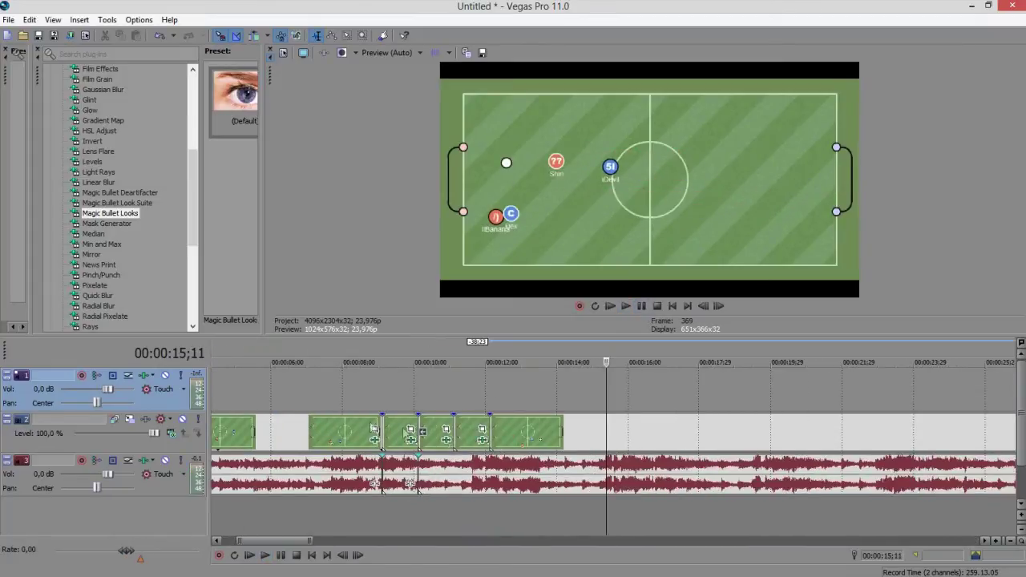
- Check the Reverse option of the middle one-second replay segment
click(425, 435)
right_click(427, 436)
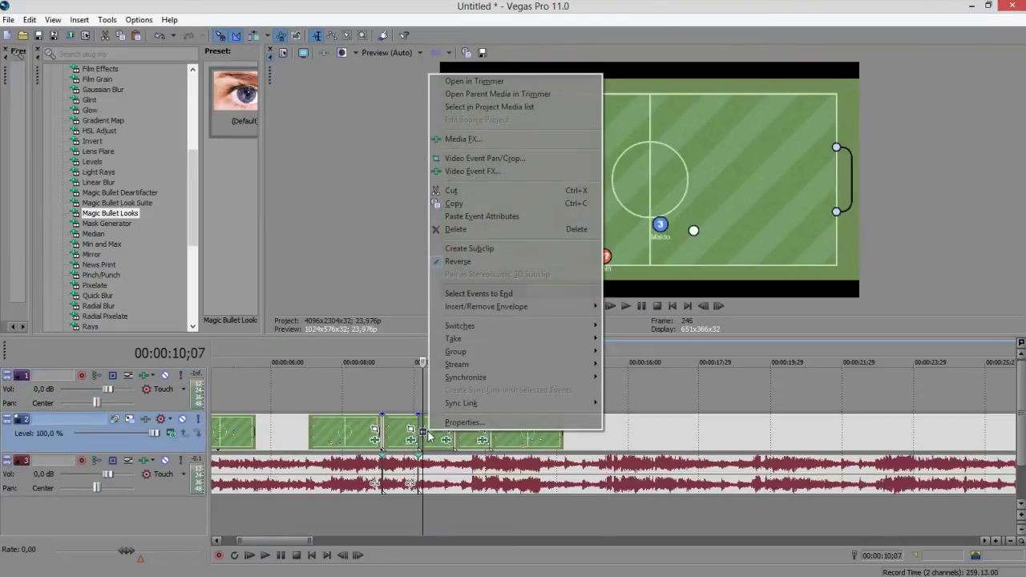
click(396, 399)
- Play the remaining footage from 00:00:15;03 and split it at 00:00:17;28 and 00:00:19;10 to isolate the shot
key(Down)
key(Down)
key(Down)
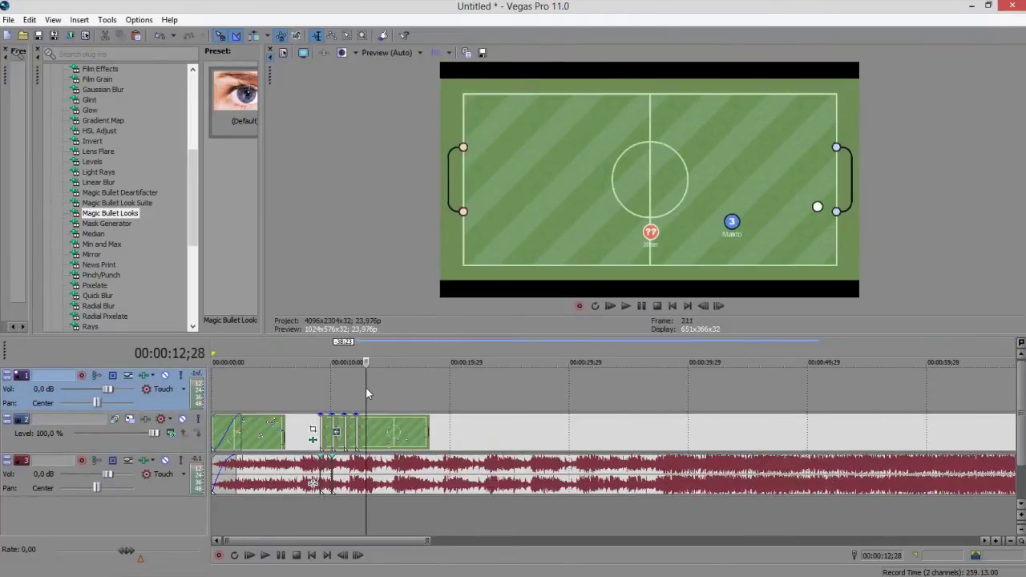
click(418, 394)
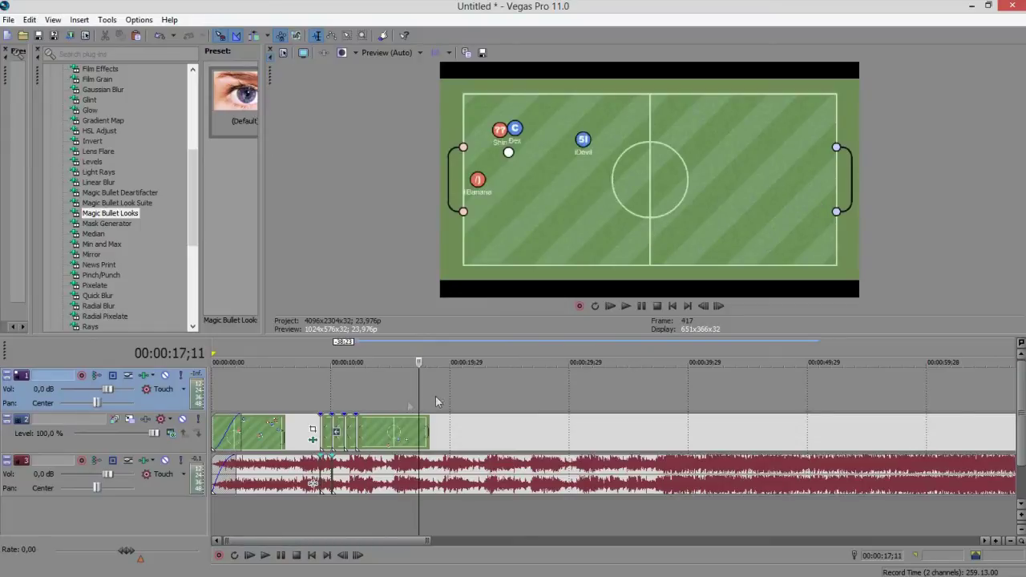
click(392, 400)
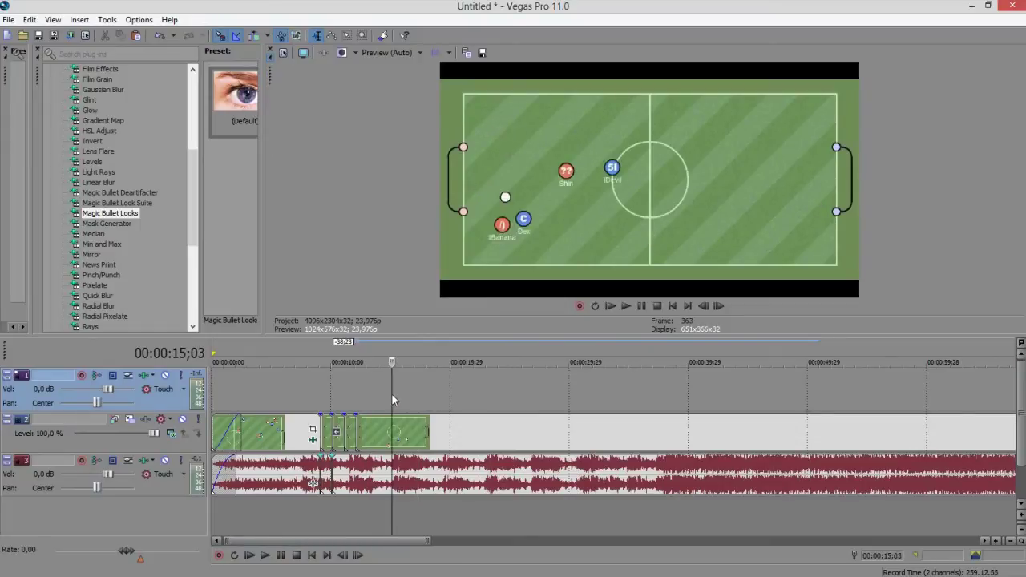
click(625, 305)
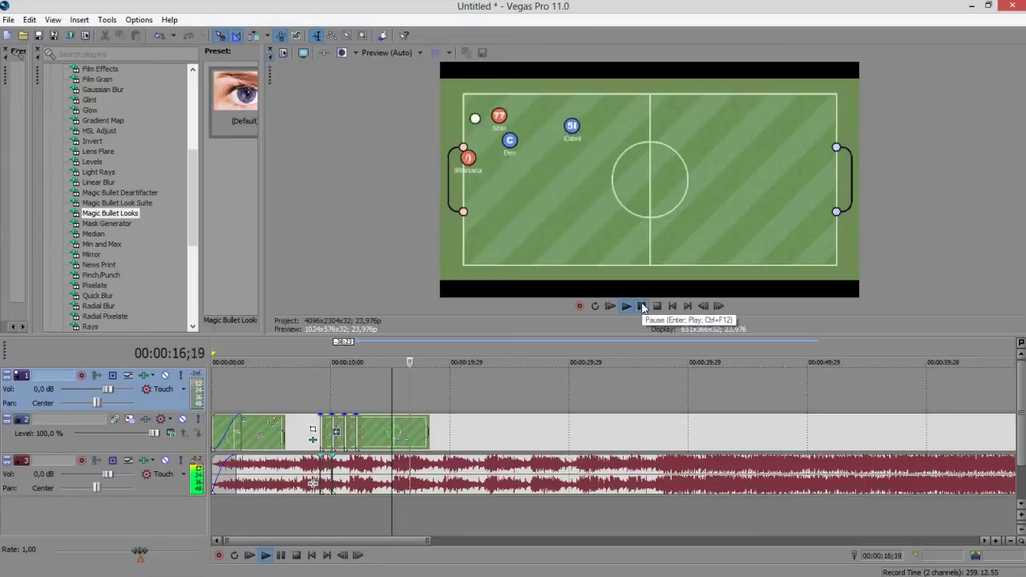
click(642, 307)
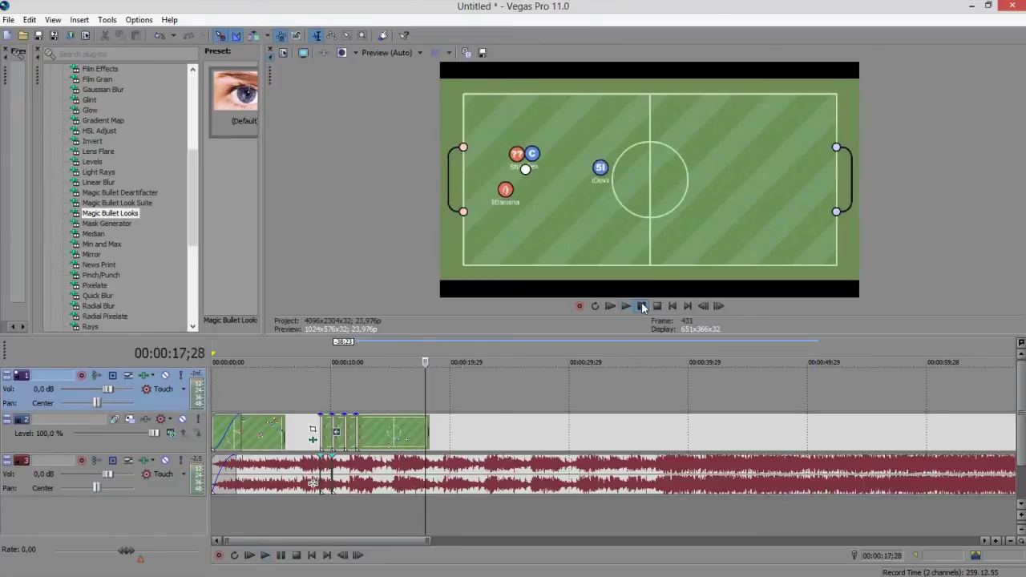
key(ctrl+v)
click(642, 306)
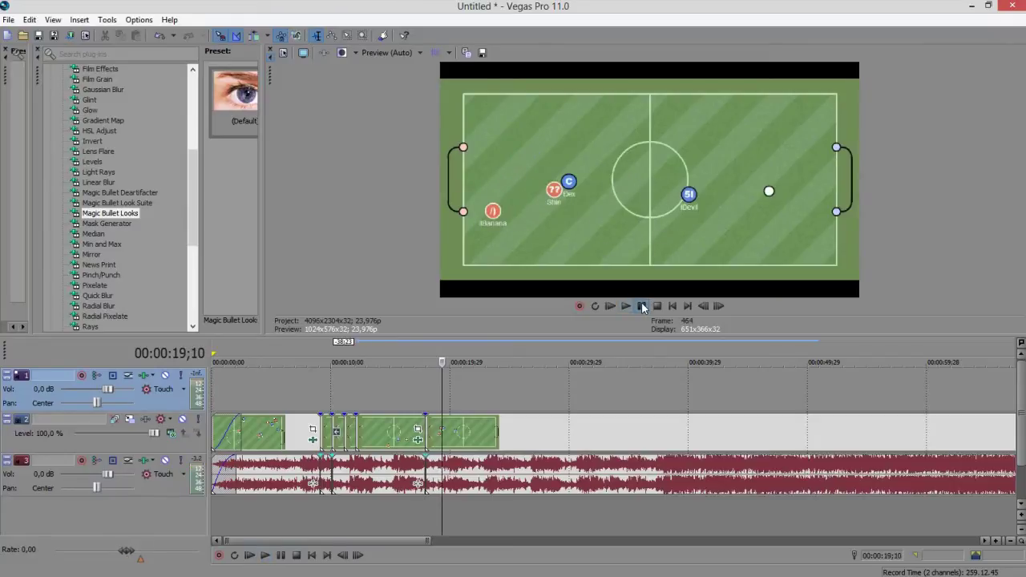
key(ctrl+v)
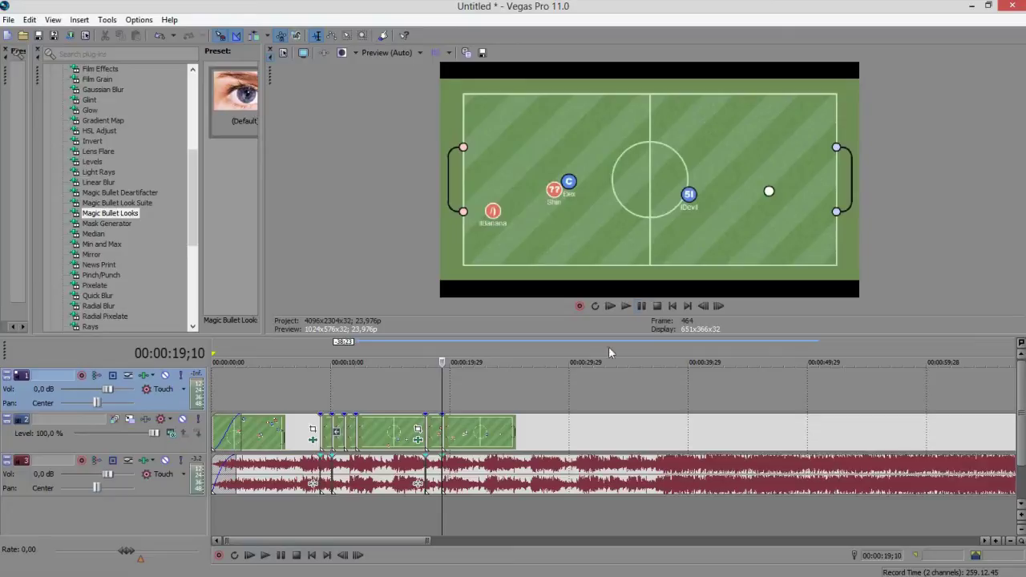
- Keep the project template at 4K 16:9 24p (4096x2304; 23,976 fps) and set the stereoscopic 3D mode to Anaglyphic (red/cyan)
click(86, 36)
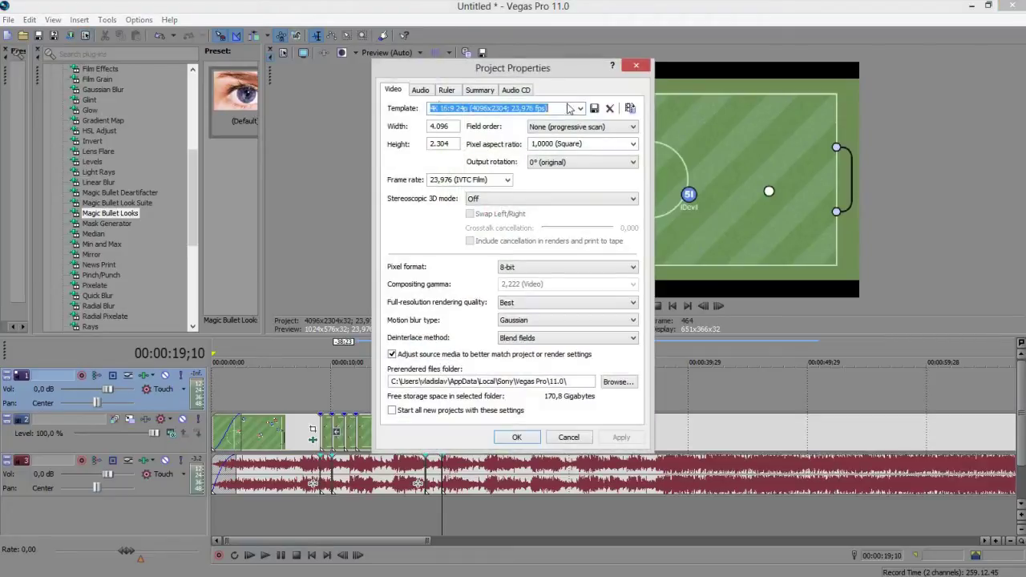
click(579, 108)
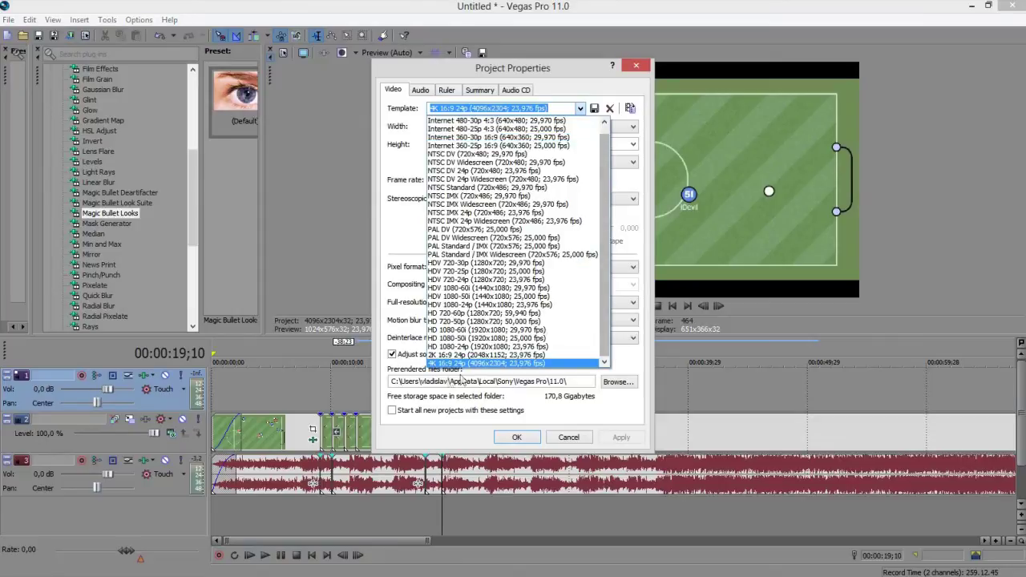
click(451, 364)
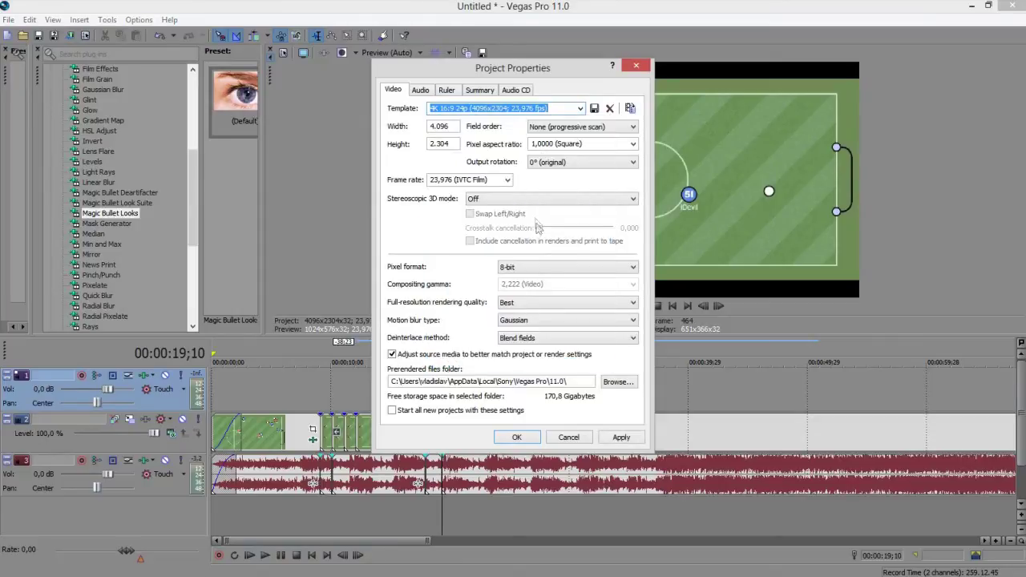
click(521, 199)
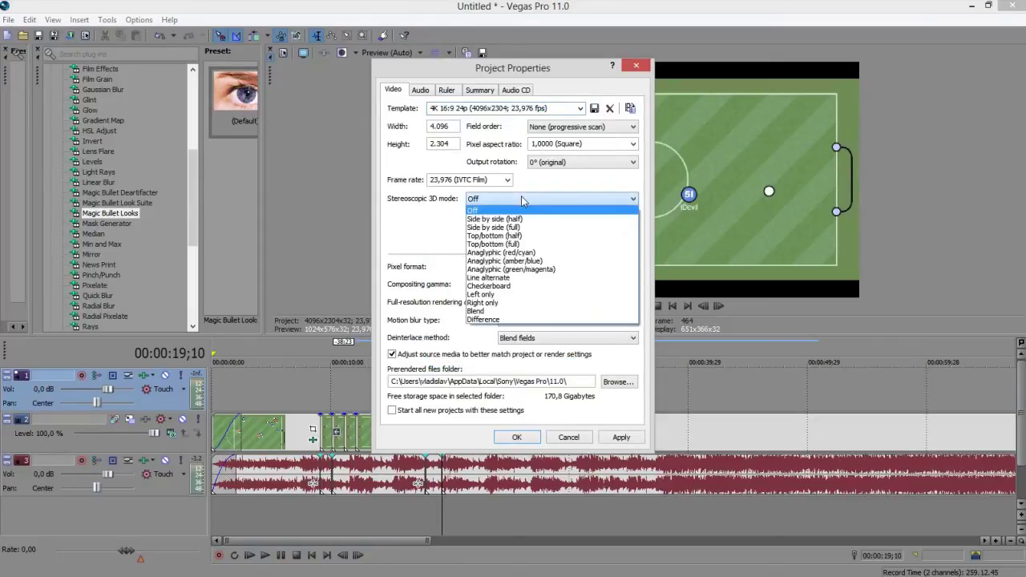
click(514, 253)
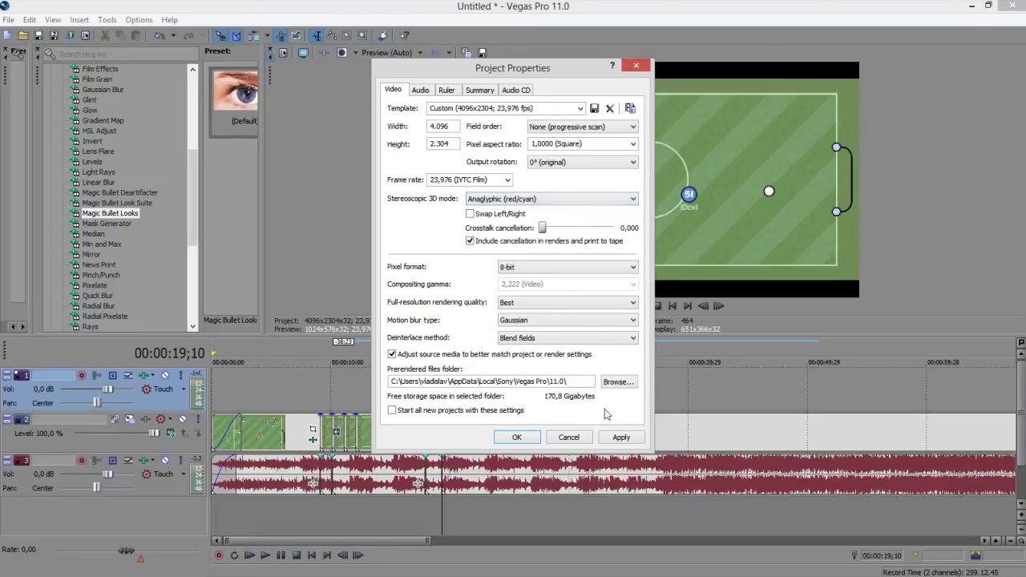
click(614, 437)
click(519, 437)
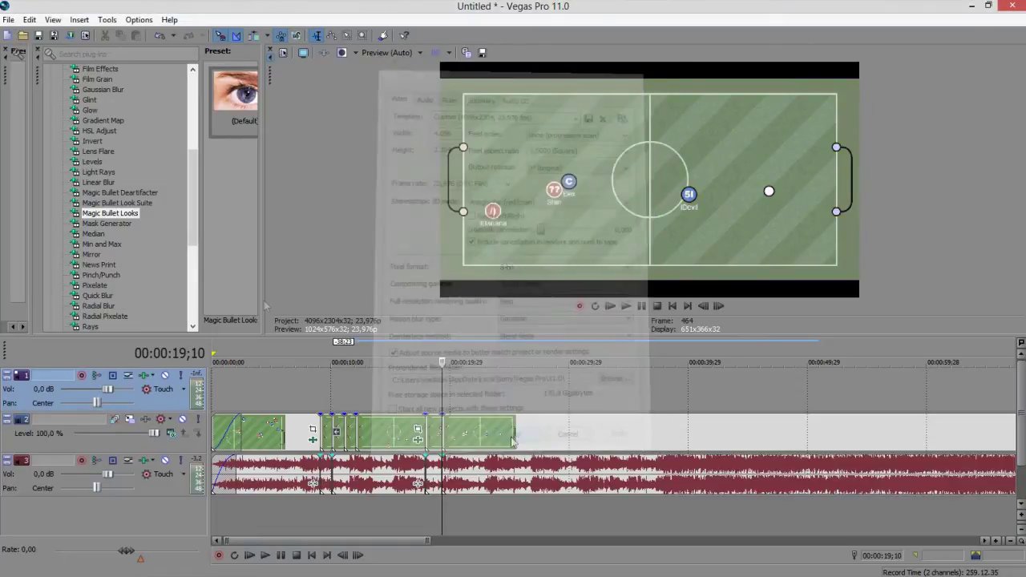
- Apply the default Stereoscopic 3D Adjust effect to the segment starting at 00:00:17;28, with a horizontal offset of 0,0263
drag(190, 202, 191, 252)
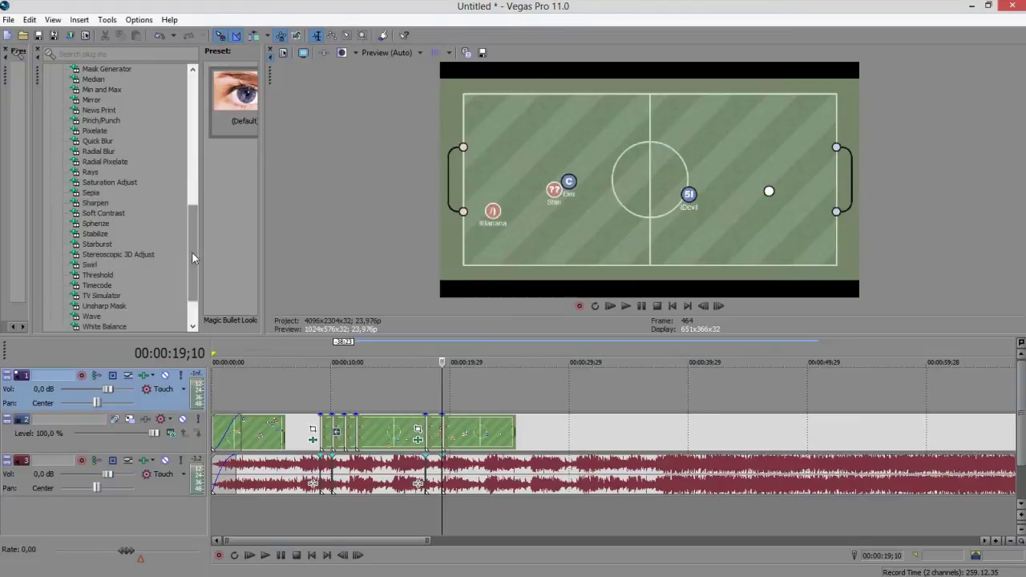
click(122, 254)
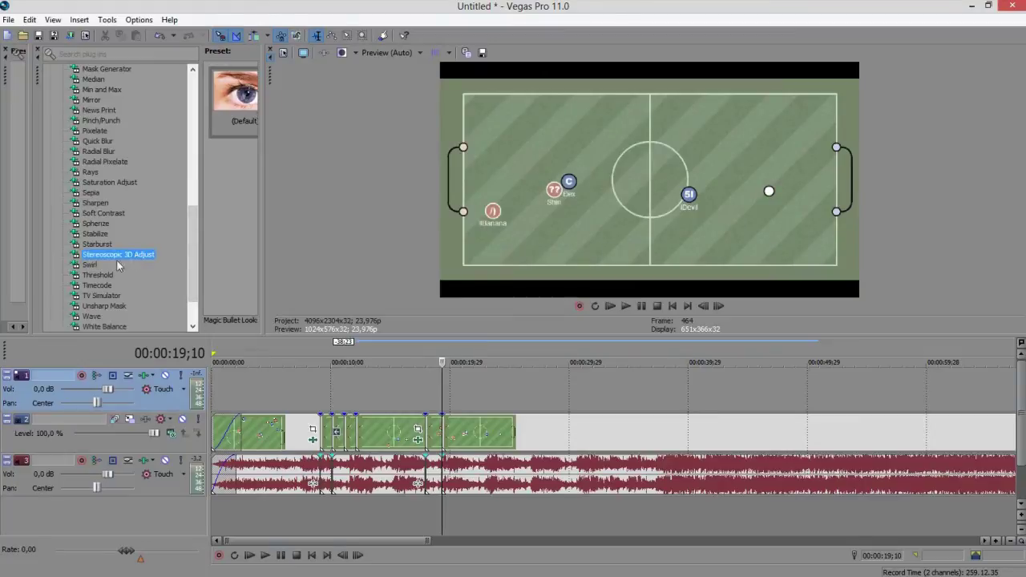
click(222, 125)
drag(435, 431, 435, 430)
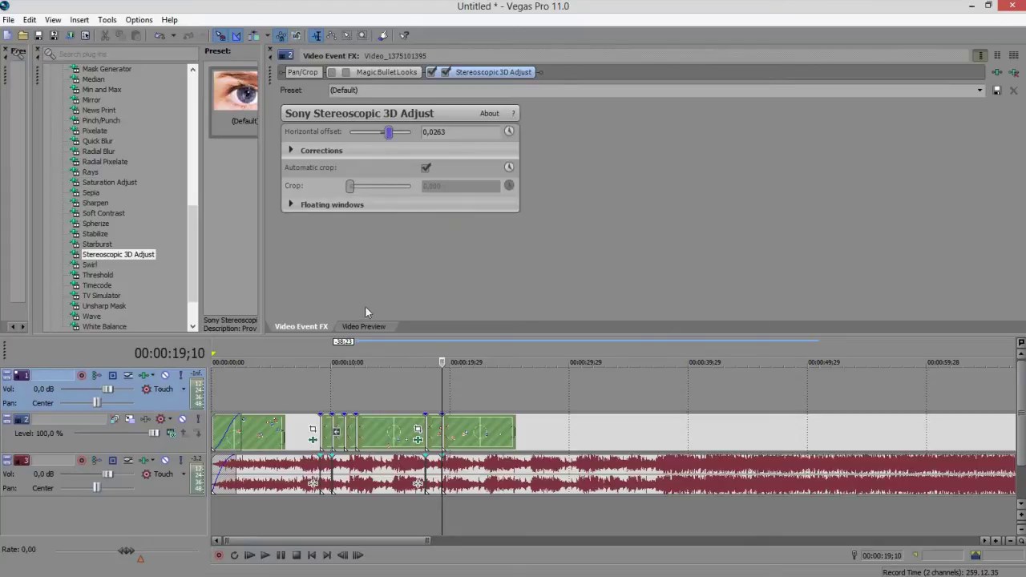
click(270, 49)
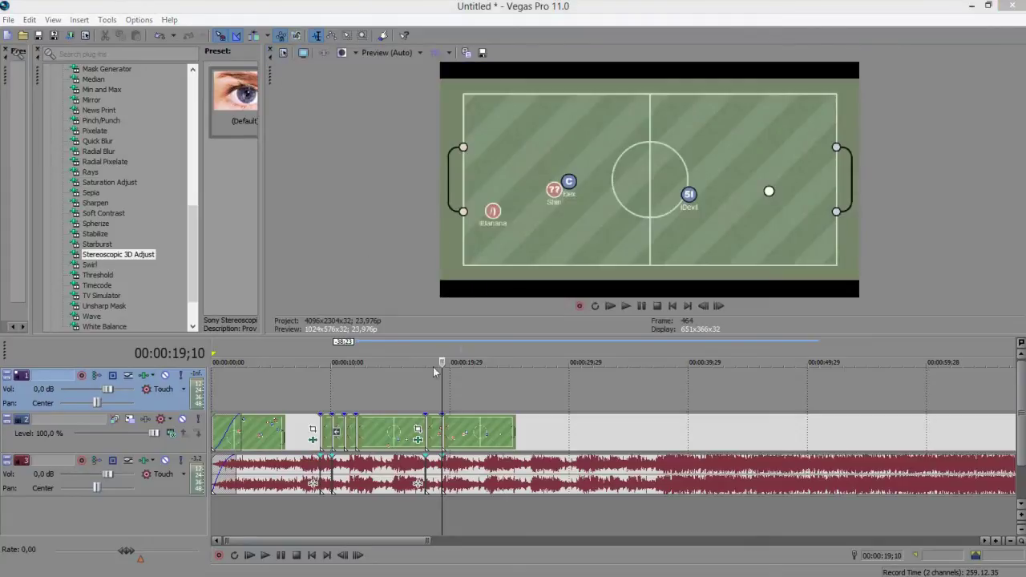
- Play the 3D segment from 00:00:16;23 and review its Stereoscopic 3D Adjust settings
click(411, 388)
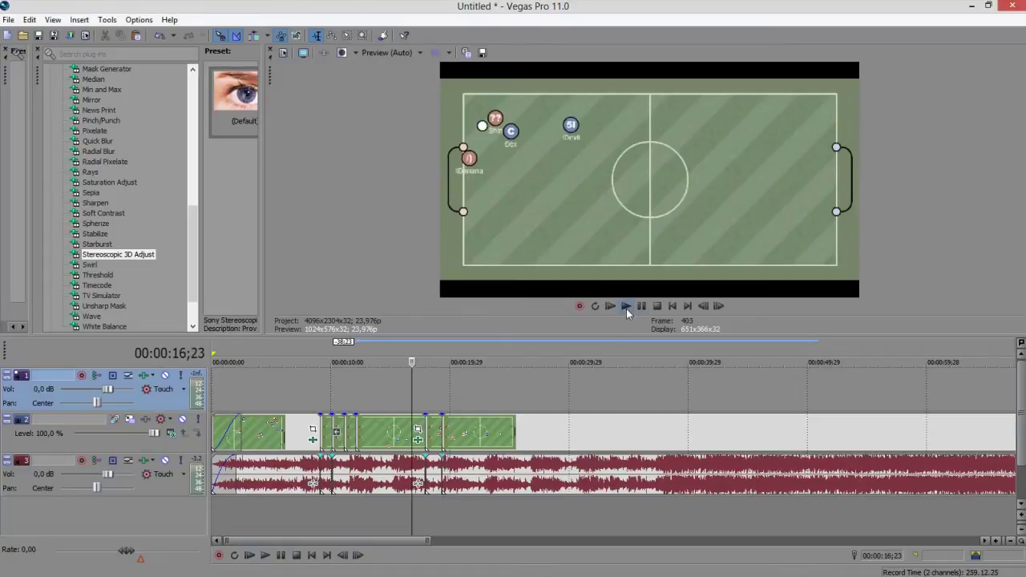
click(626, 308)
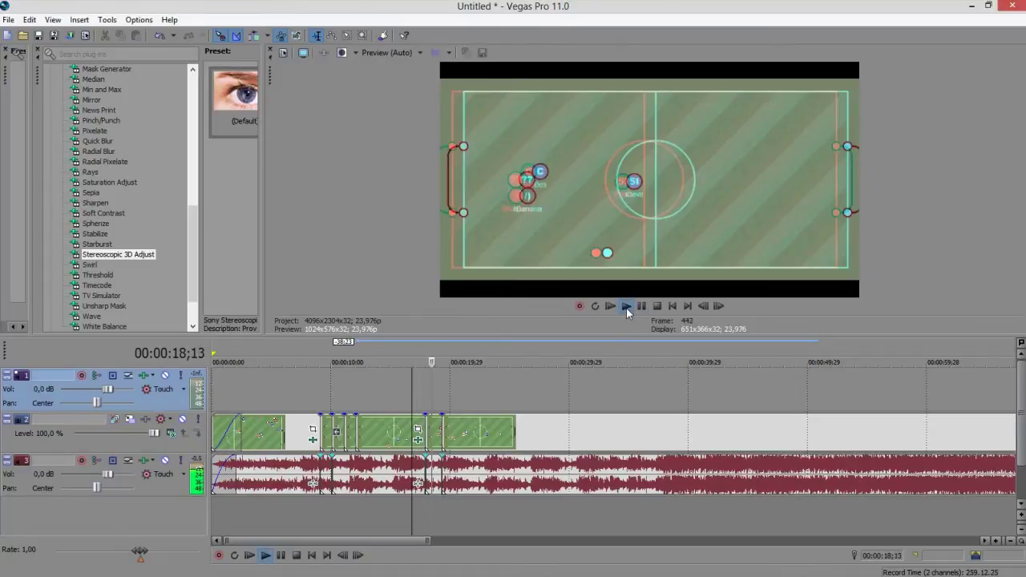
click(641, 305)
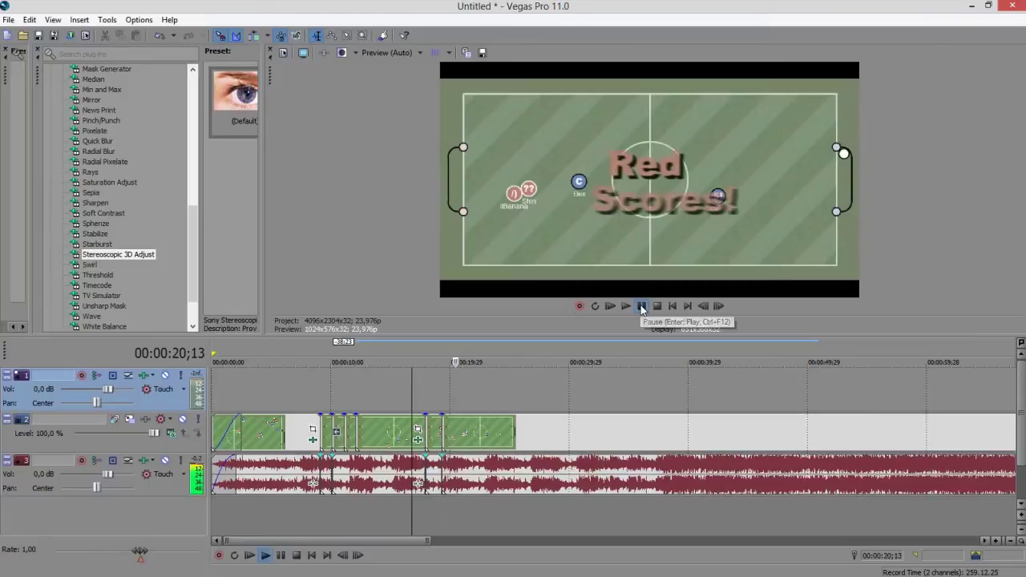
scroll(438, 425, up, 2)
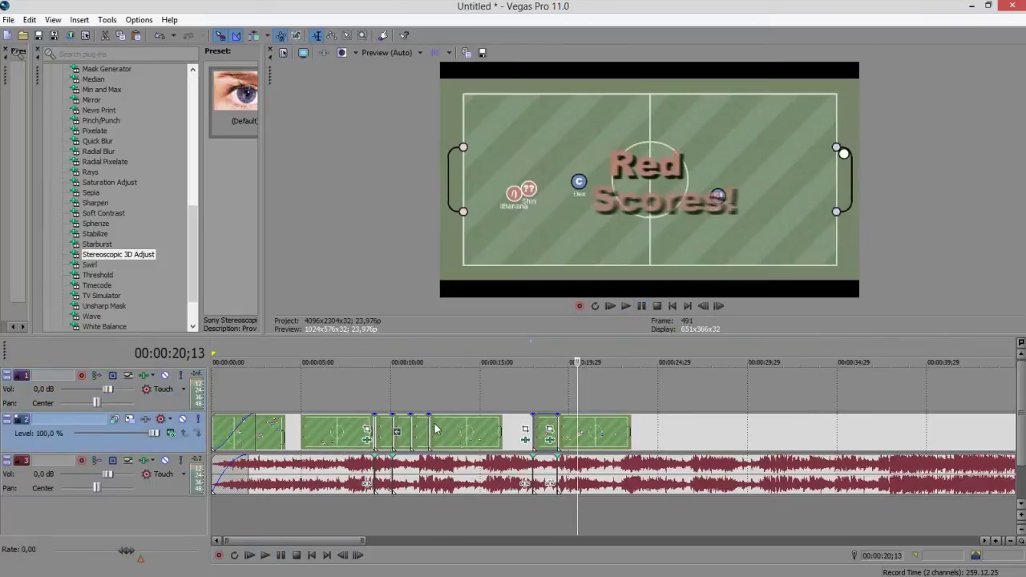
click(550, 440)
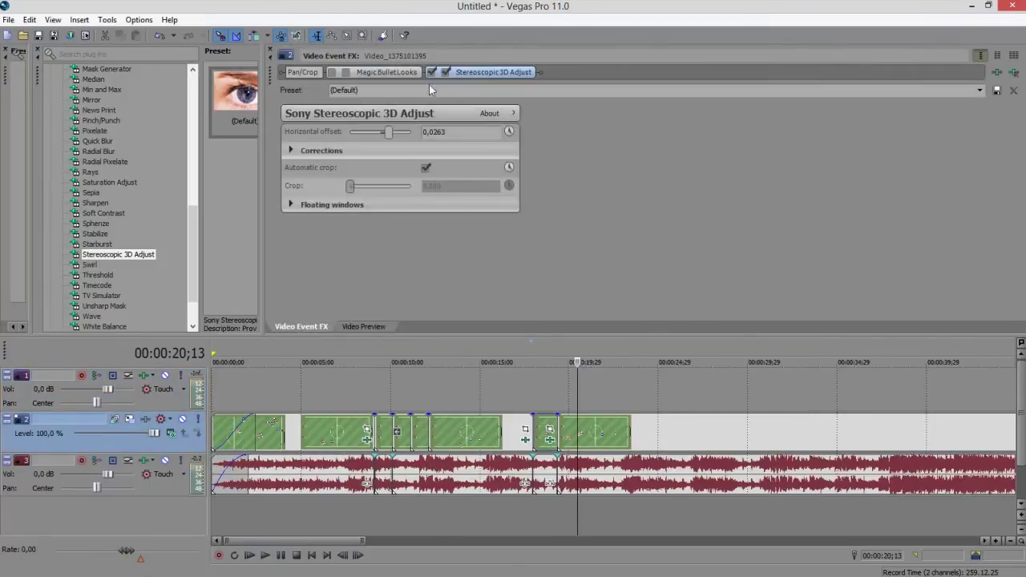
click(270, 52)
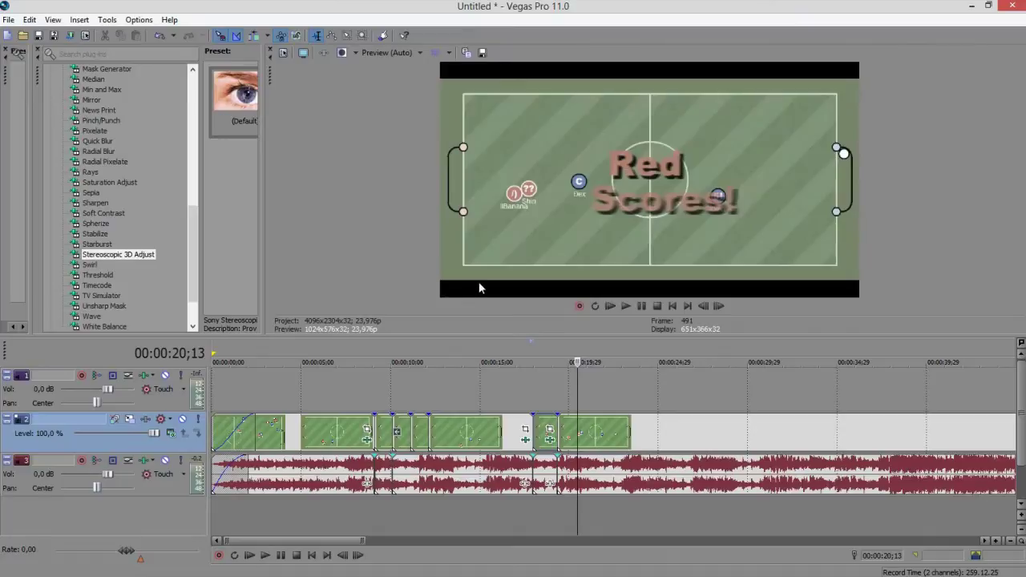
- Play on from 00:00:21;05 and split the footage at 00:00:24;28 and 00:00:27;02 to isolate the next shot
click(591, 386)
scroll(591, 386, down, 2)
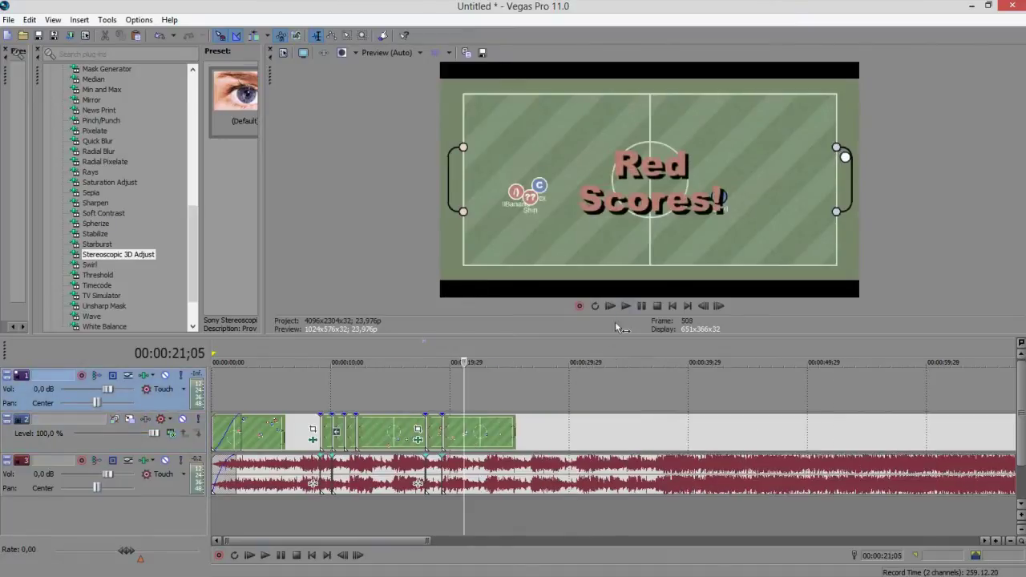
scroll(618, 312, down, 1)
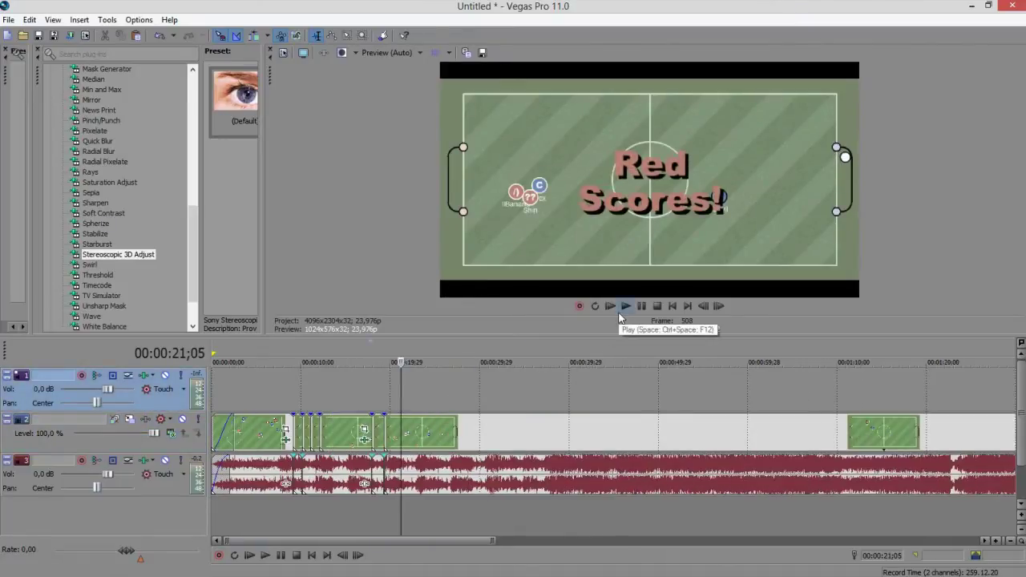
click(626, 310)
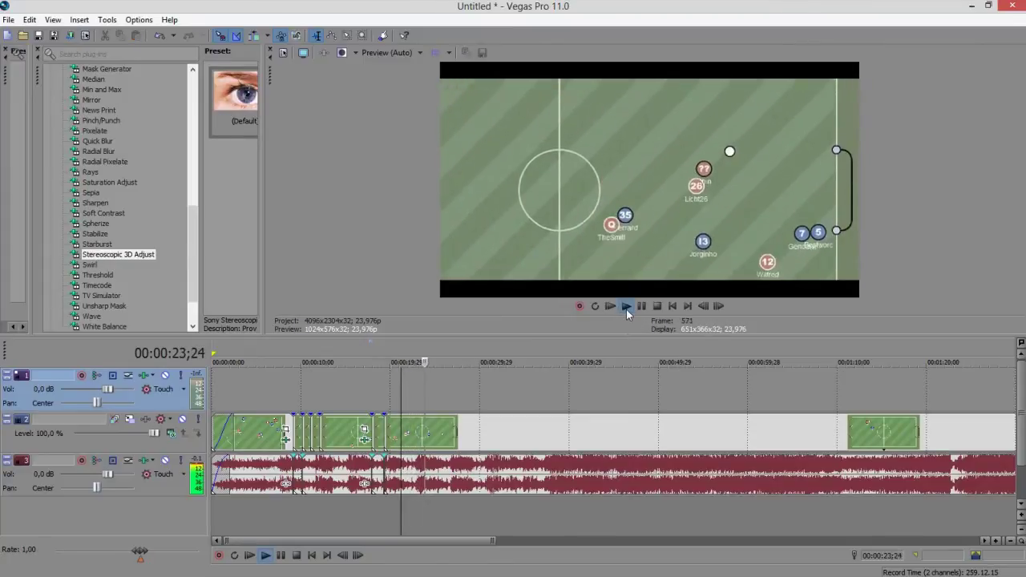
click(641, 310)
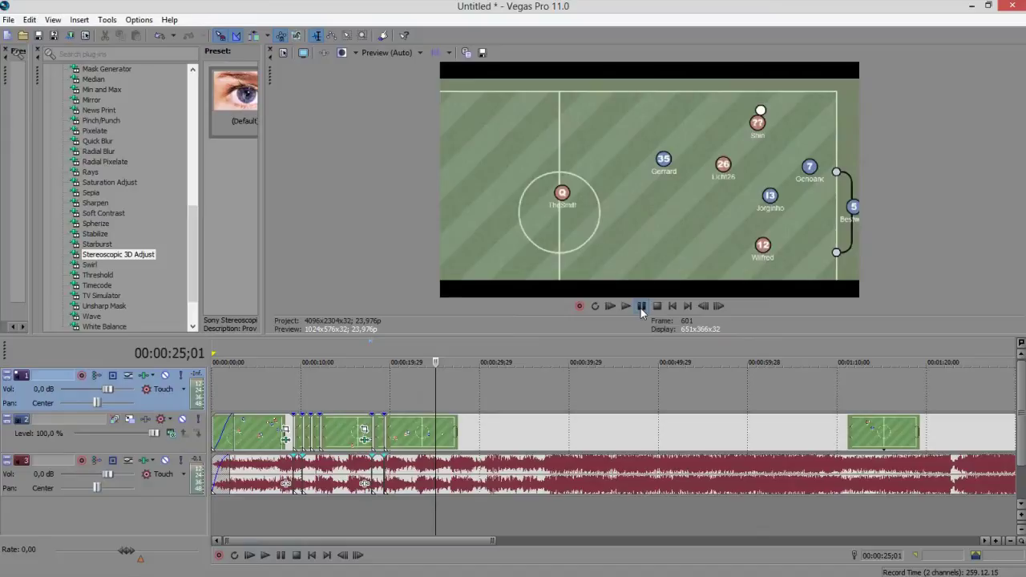
key(Left)
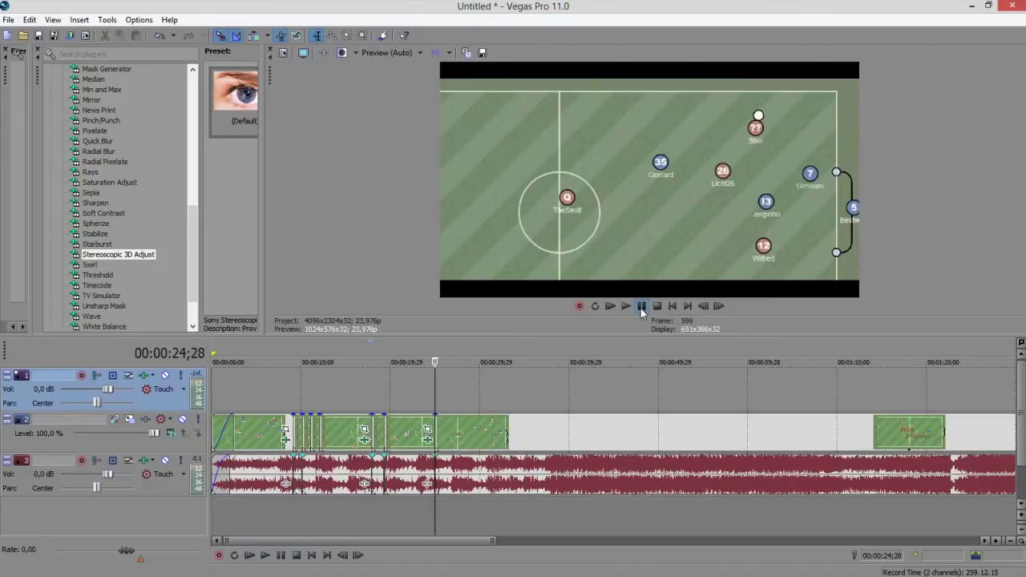
click(641, 312)
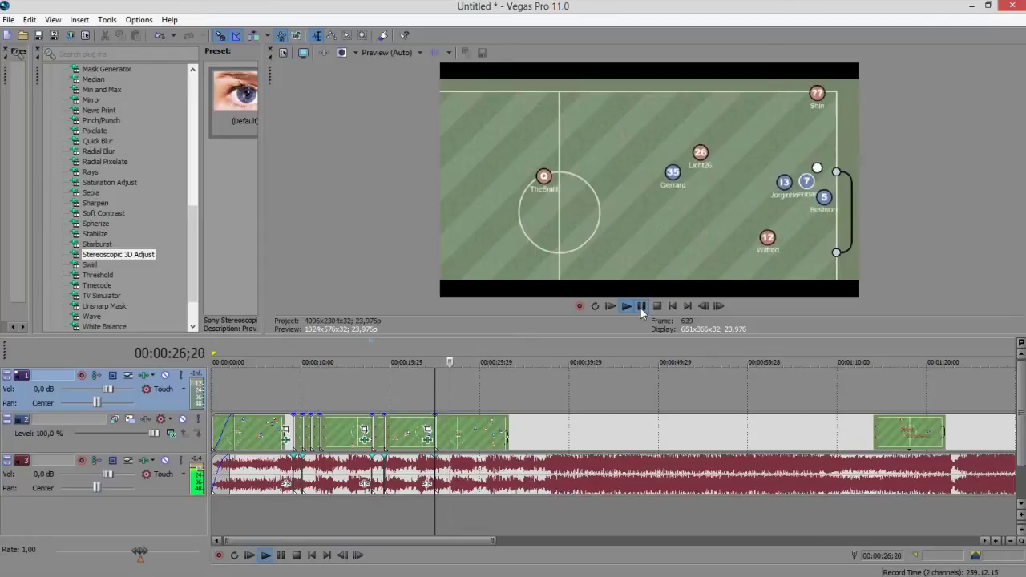
click(641, 311)
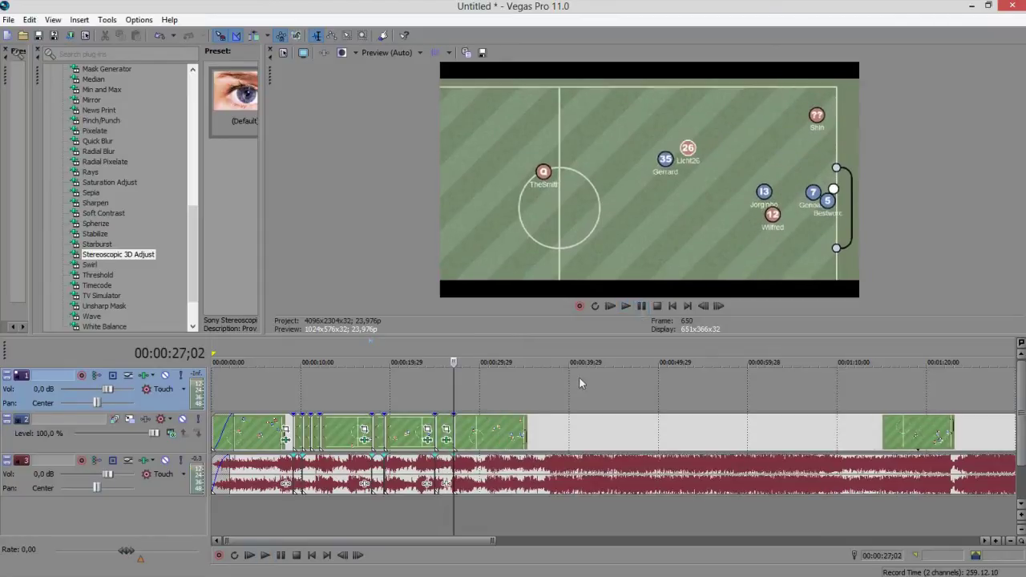
- Shrink the pan/crop frame at the end of the segment from 00:00:24;28 to 00:00:27;02 and view the preview
click(448, 433)
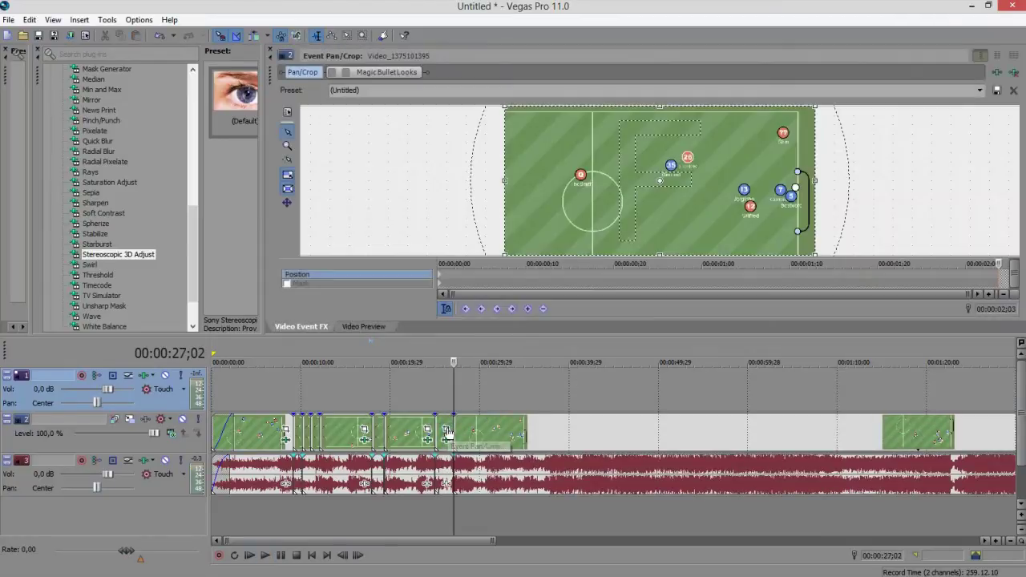
drag(506, 256, 619, 201)
click(362, 327)
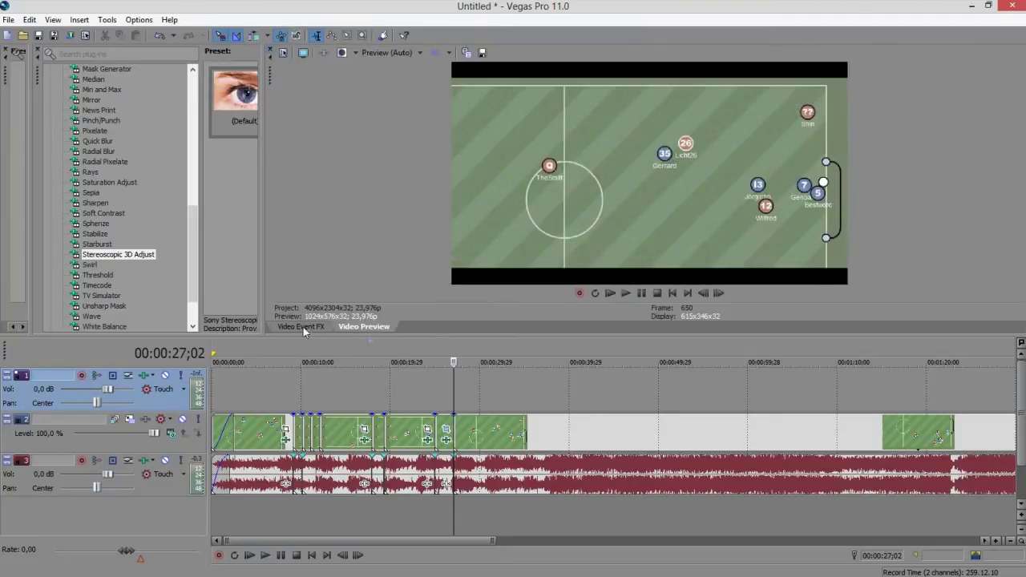
- At 00:00:25;23, shrink the segment's pan/crop frame and place it around the ball in the pitch corner near the goal
click(442, 392)
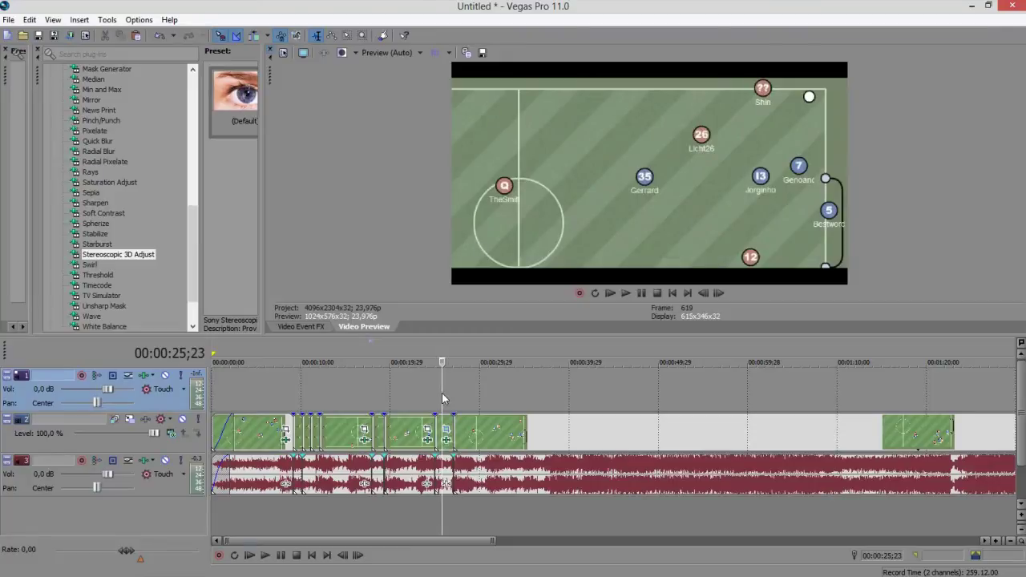
click(303, 325)
drag(546, 234, 622, 200)
drag(705, 184, 772, 152)
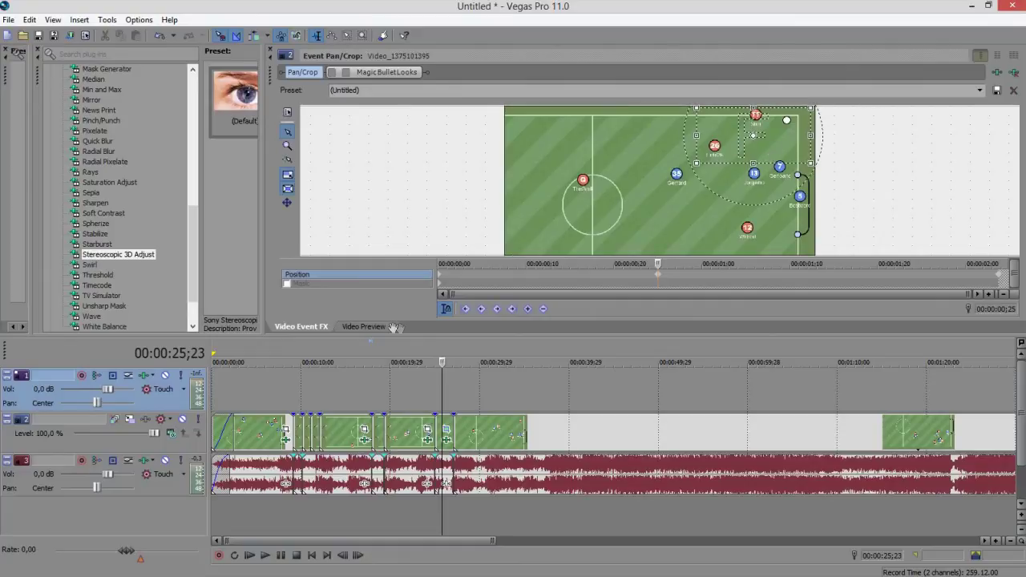
- At 00:00:25;03, shrink the segment's pan/crop frame around the ball near the upper pitch corner and tilt it slightly
click(365, 326)
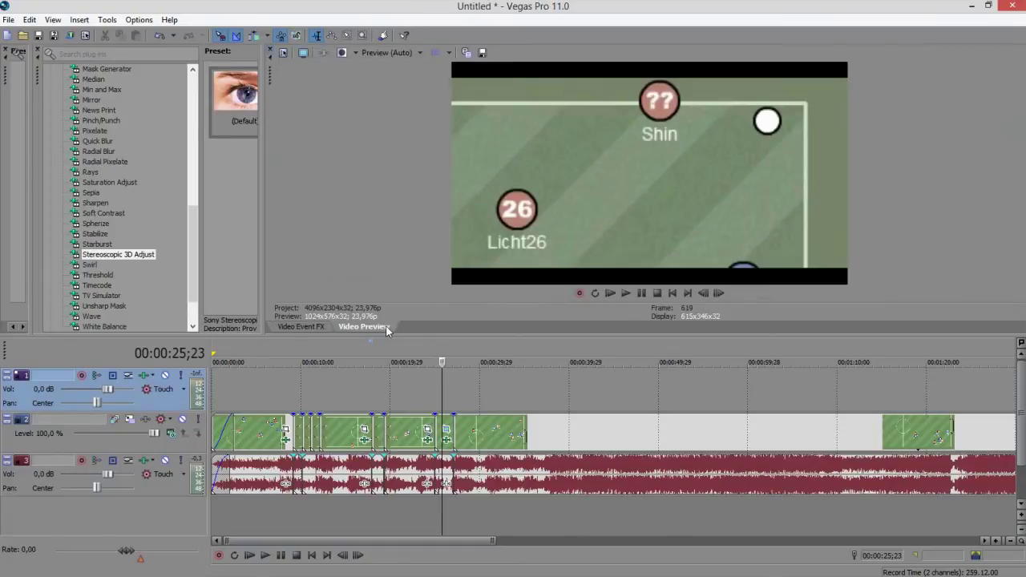
click(307, 329)
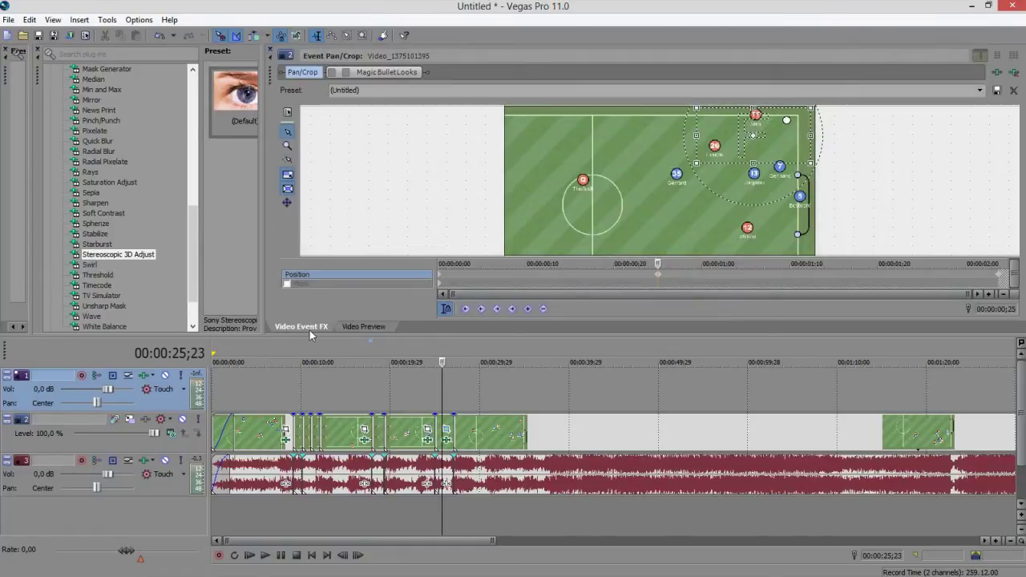
click(479, 274)
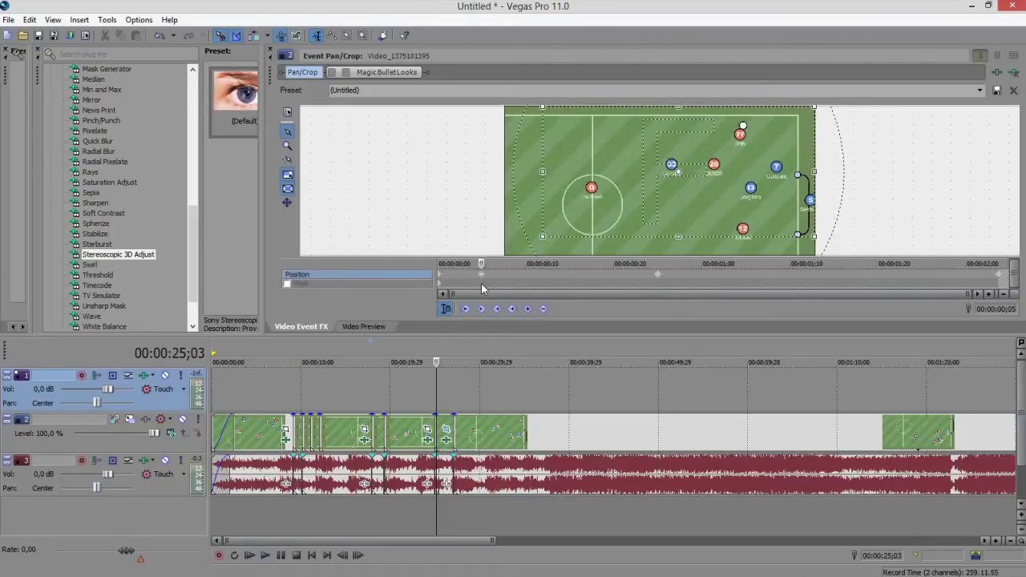
drag(533, 229, 698, 163)
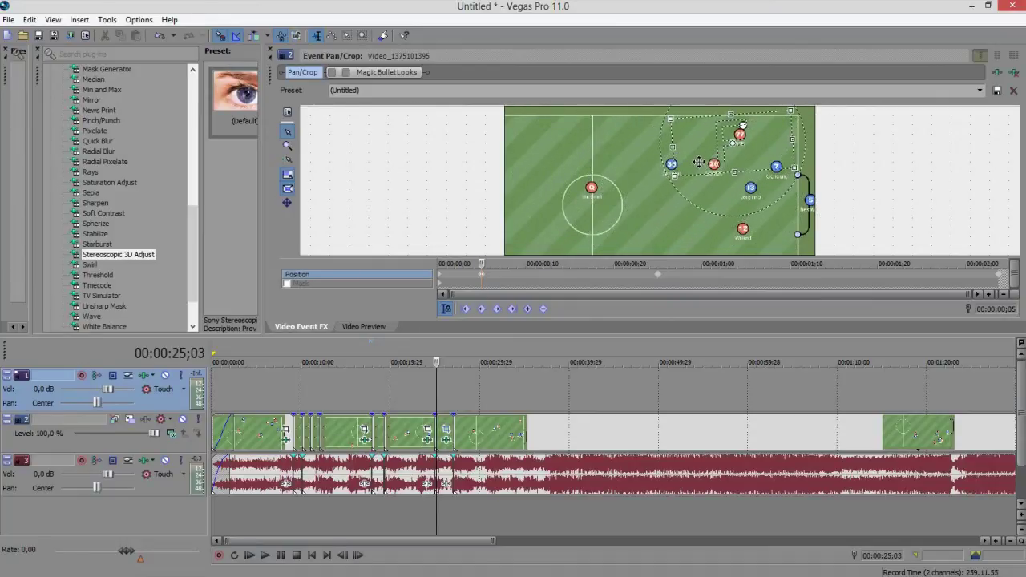
- Tilt the pan/crop frame in alternating directions at 00:00:25;08, 00:00:25;15 and 00:00:25;21, making it smaller around the ball at the last point
click(527, 273)
drag(803, 156, 783, 164)
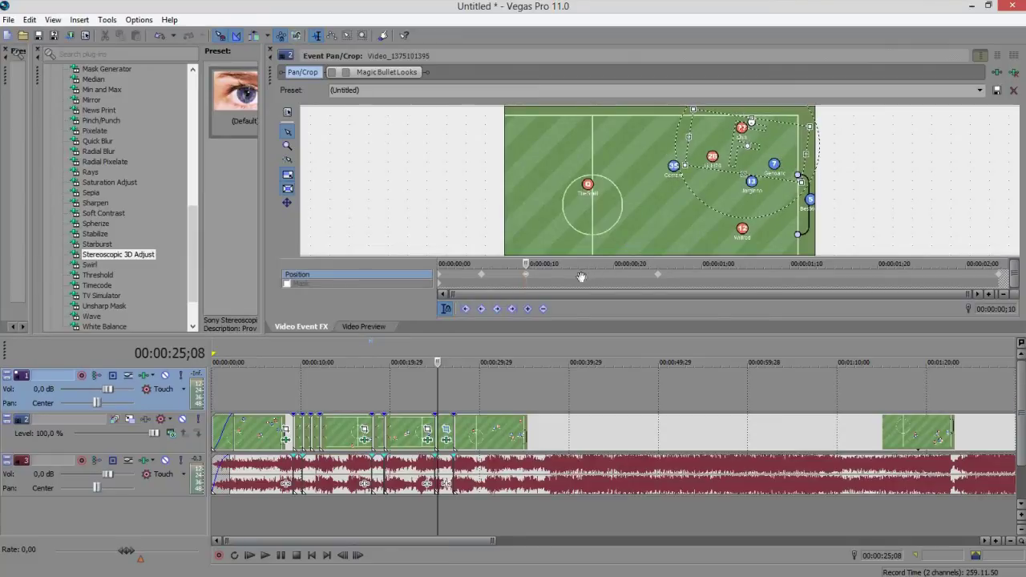
click(581, 277)
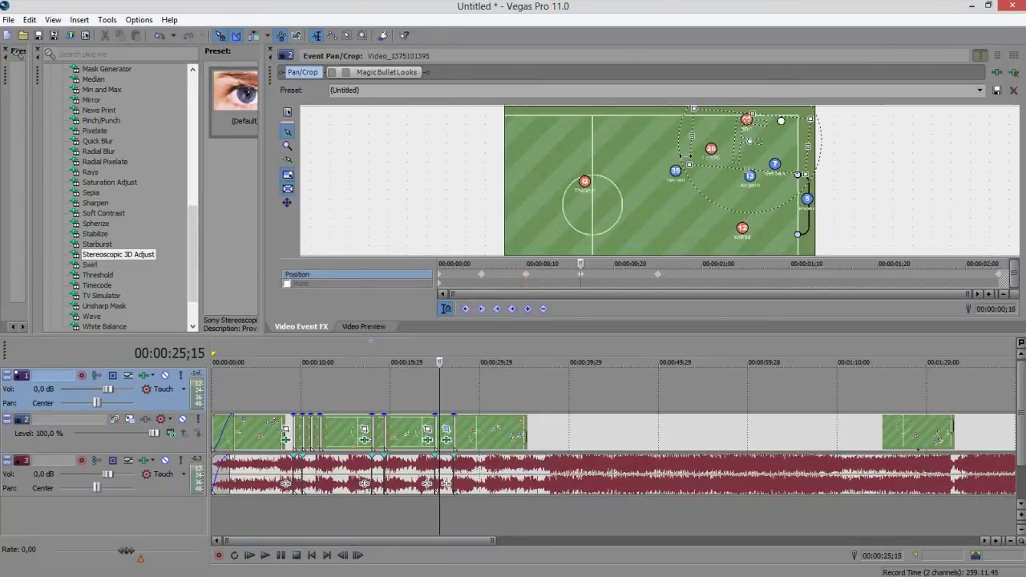
drag(688, 161, 684, 165)
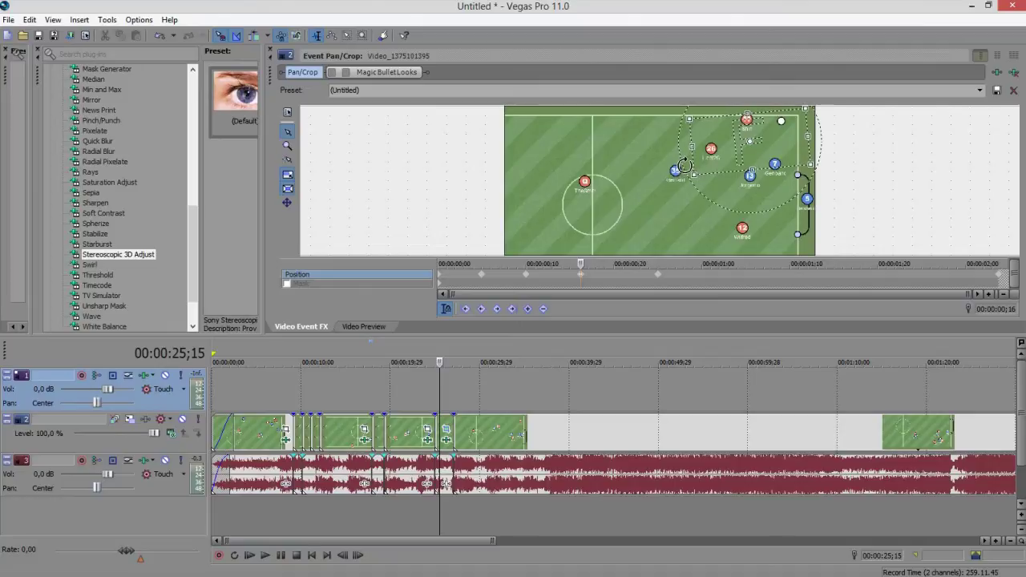
click(636, 278)
mouse_move(806, 166)
mouse_down()
mouse_move(798, 175)
mouse_move(789, 155)
mouse_up()
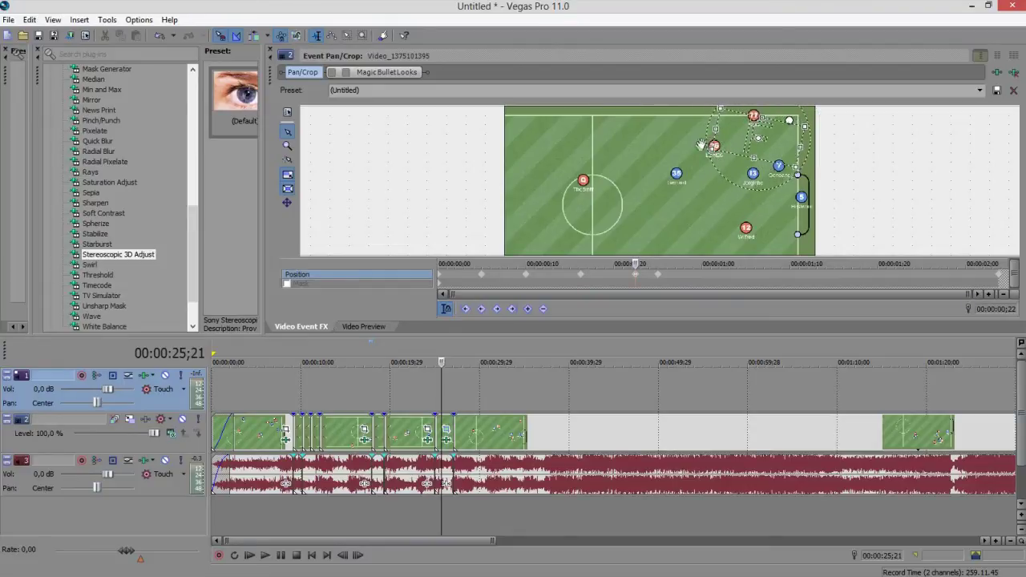
- Close the Event Pan/Crop window and play the edited zoom segment from 00:00:23;22 in the preview
click(348, 327)
click(325, 328)
click(271, 52)
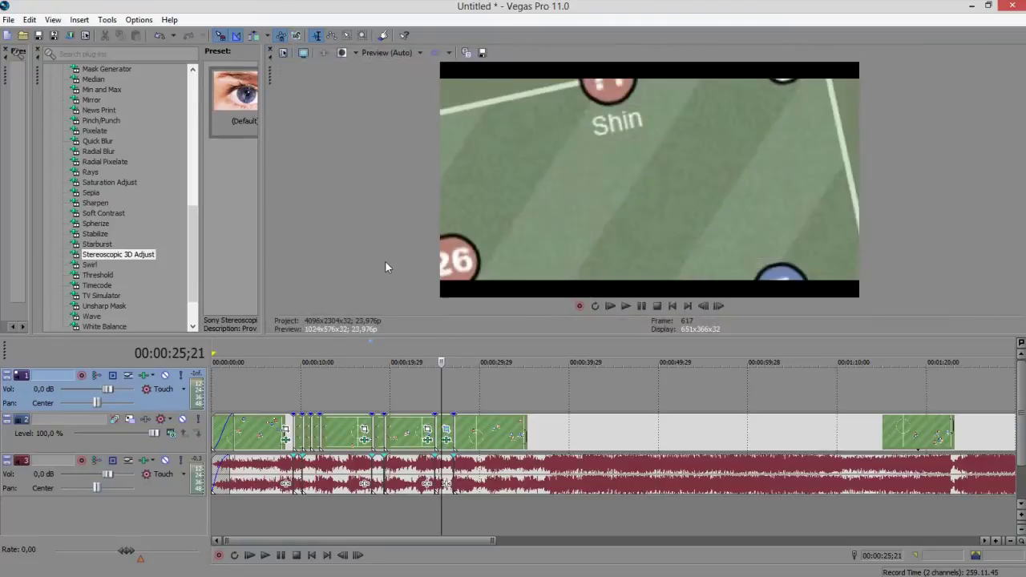
click(424, 393)
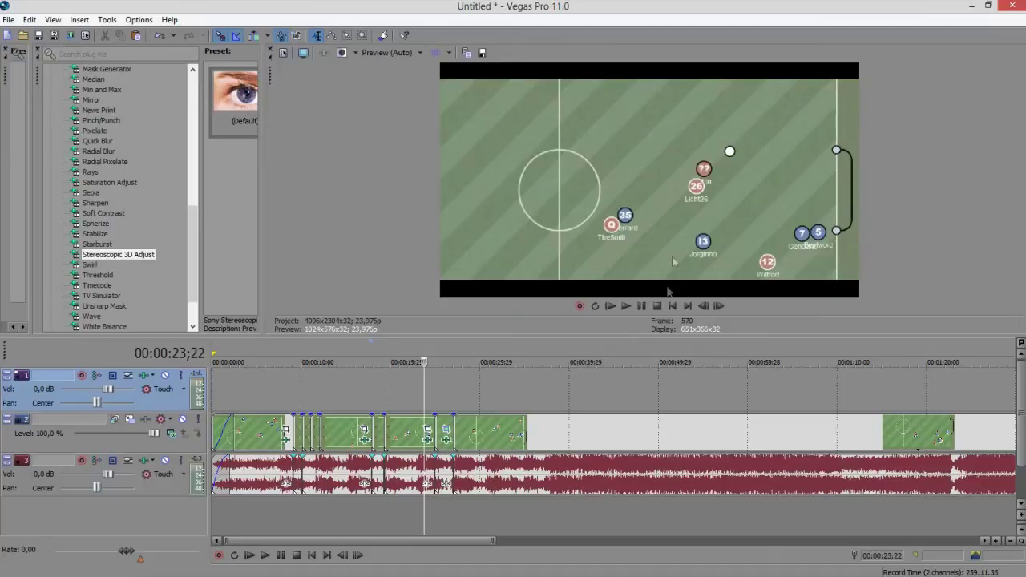
click(625, 305)
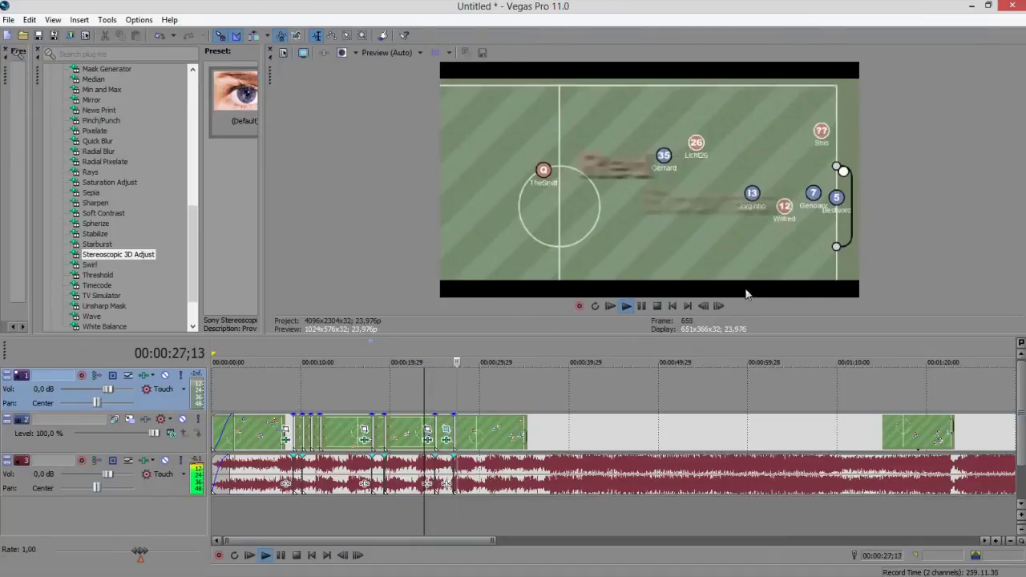
click(641, 306)
- Play the timeline from 00:00:20;25 to 00:00:38;21 to review the following shots
click(397, 389)
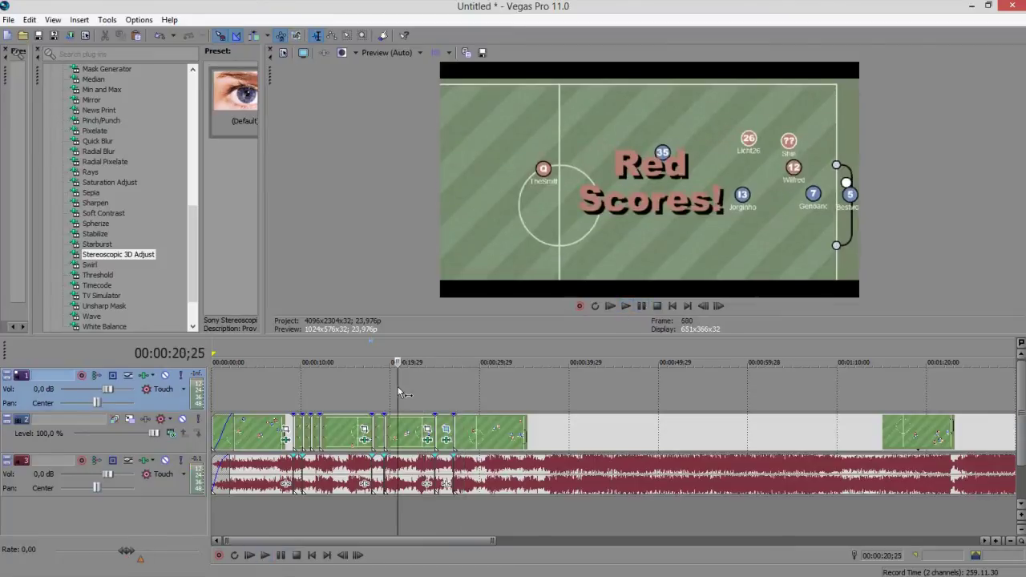
click(626, 305)
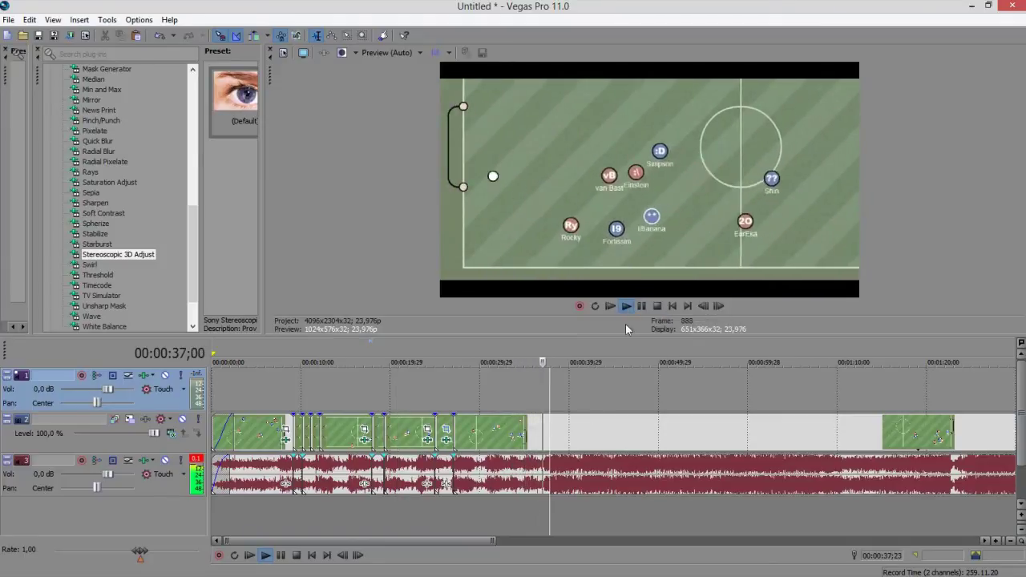
click(637, 311)
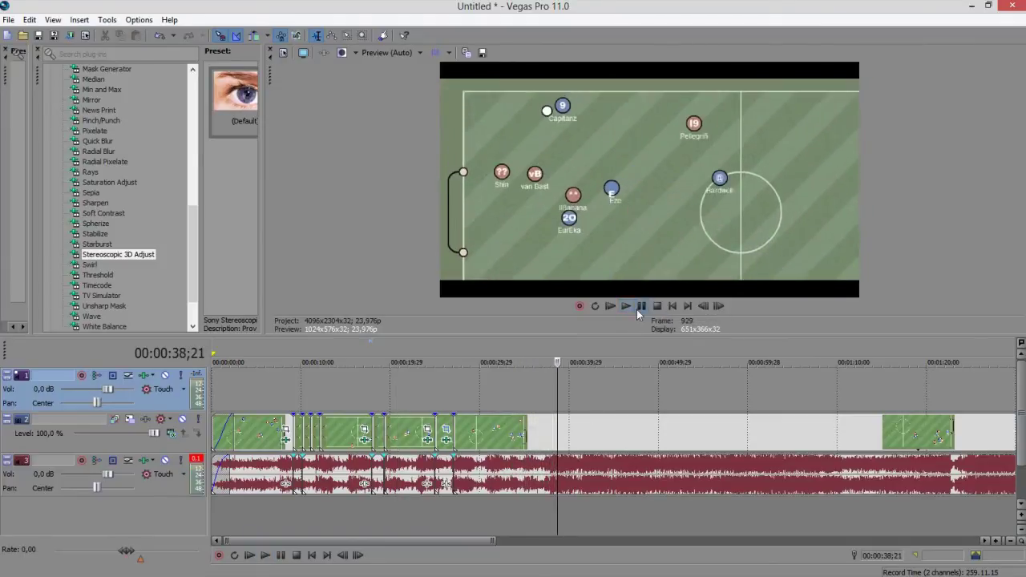
- Split the footage at 00:00:43;07 and 00:00:44;17, and move the remaining clip about 5 seconds later to leave a gap
click(631, 309)
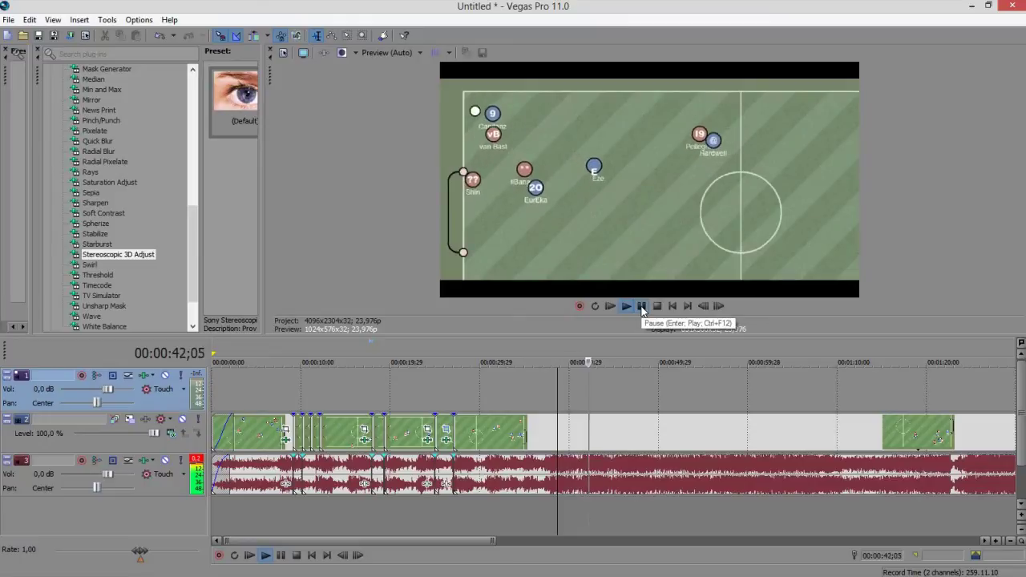
click(641, 307)
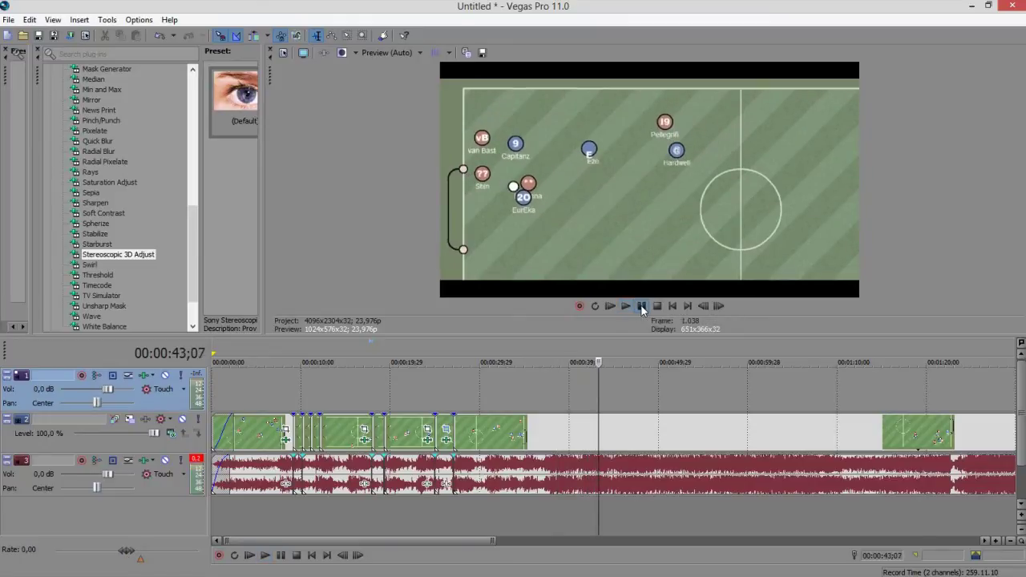
click(641, 307)
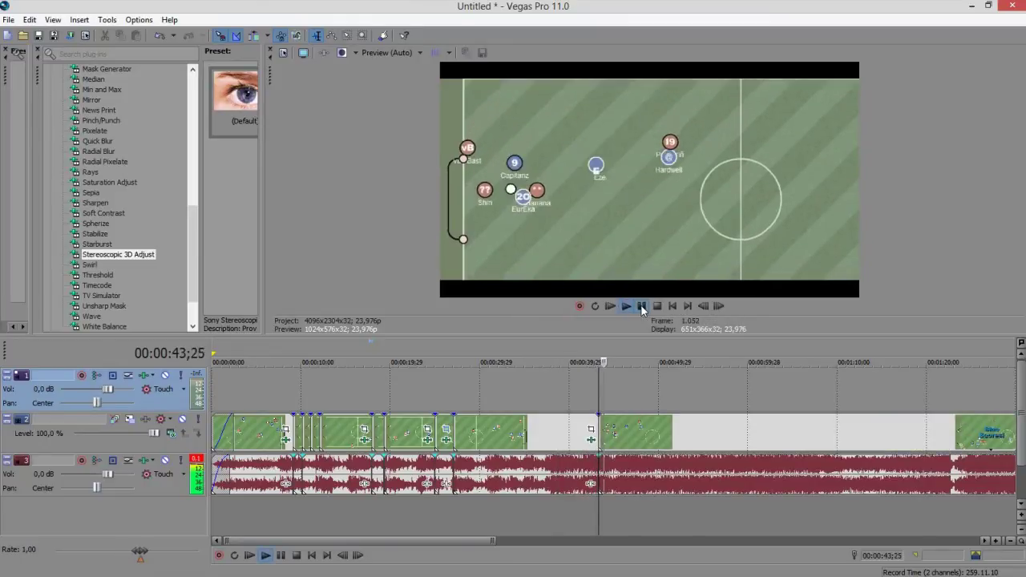
click(641, 307)
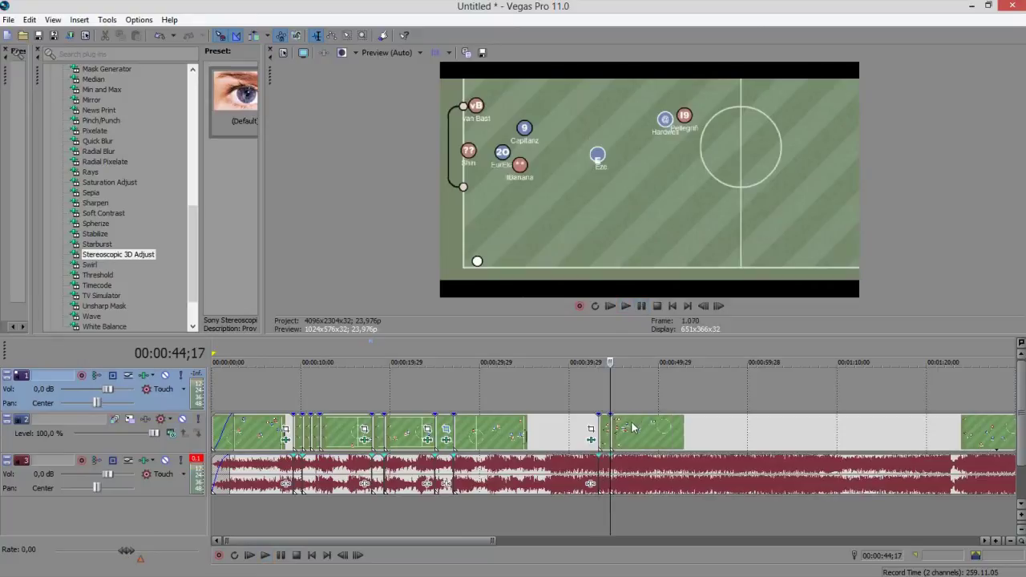
drag(632, 428, 682, 427)
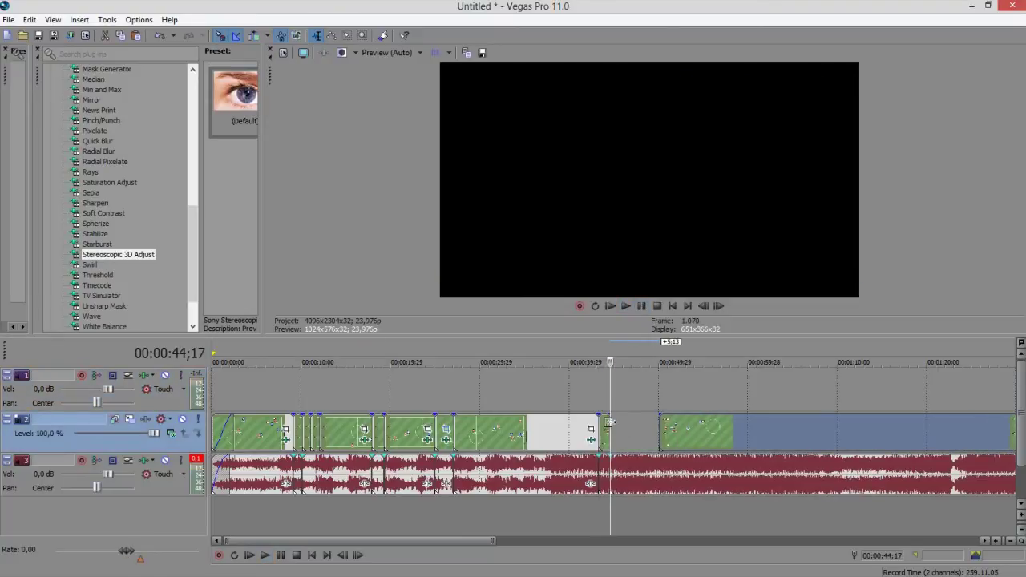
- Create a new text document on the desktop and open it maximised in Notepad
click(266, 565)
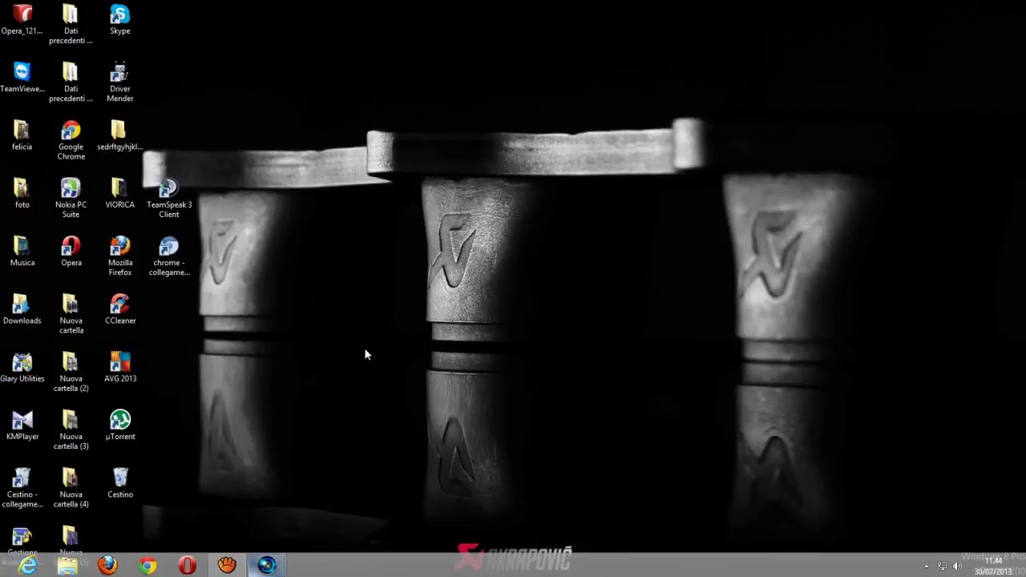
right_click(364, 348)
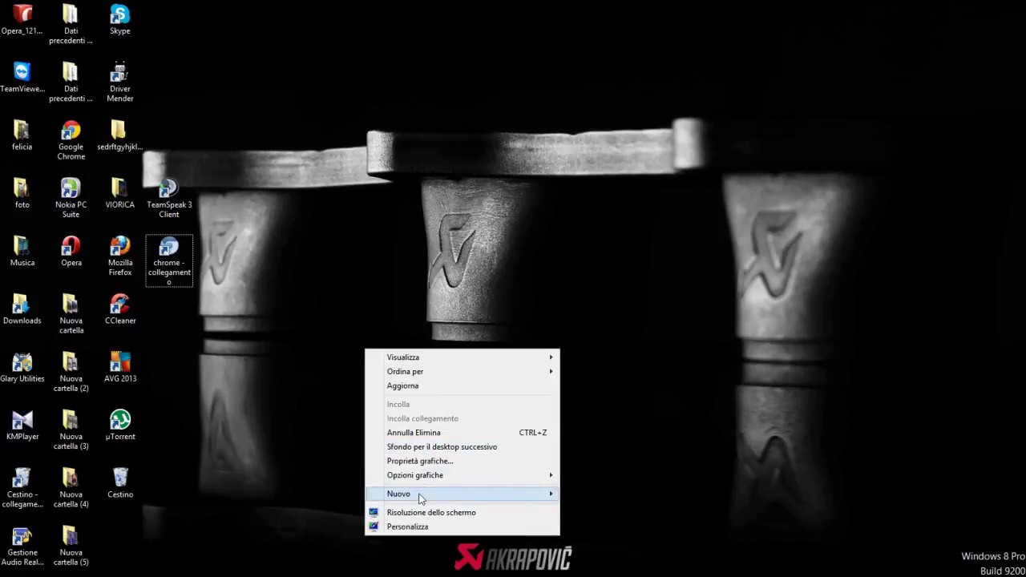
mouse_move(531, 495)
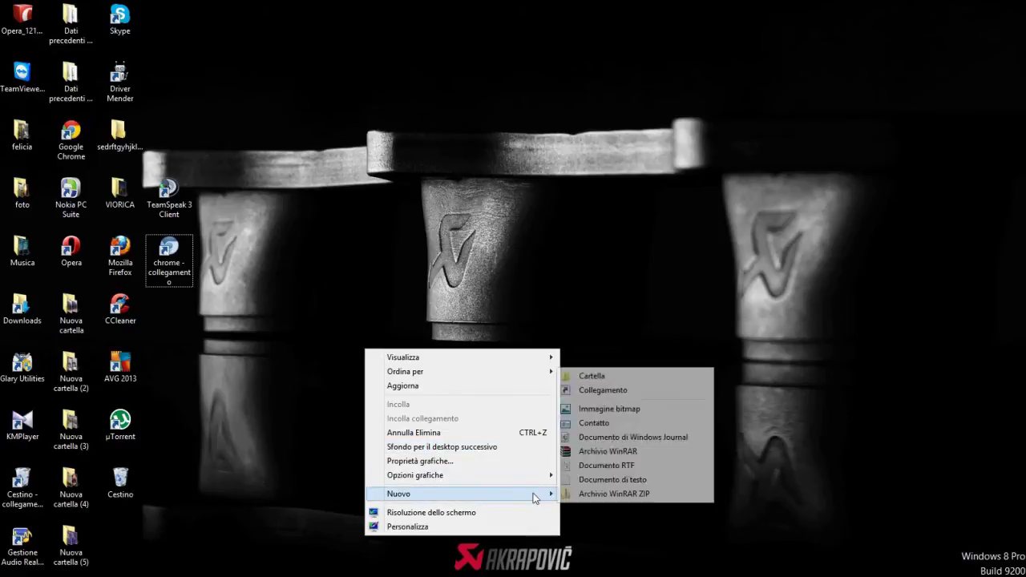
click(572, 479)
key(Return)
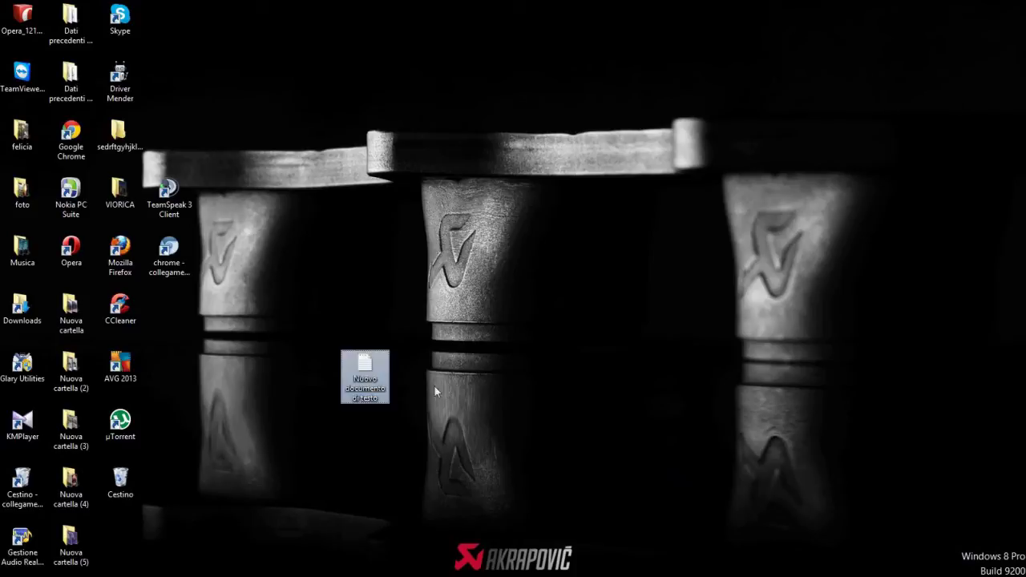
double_click(364, 367)
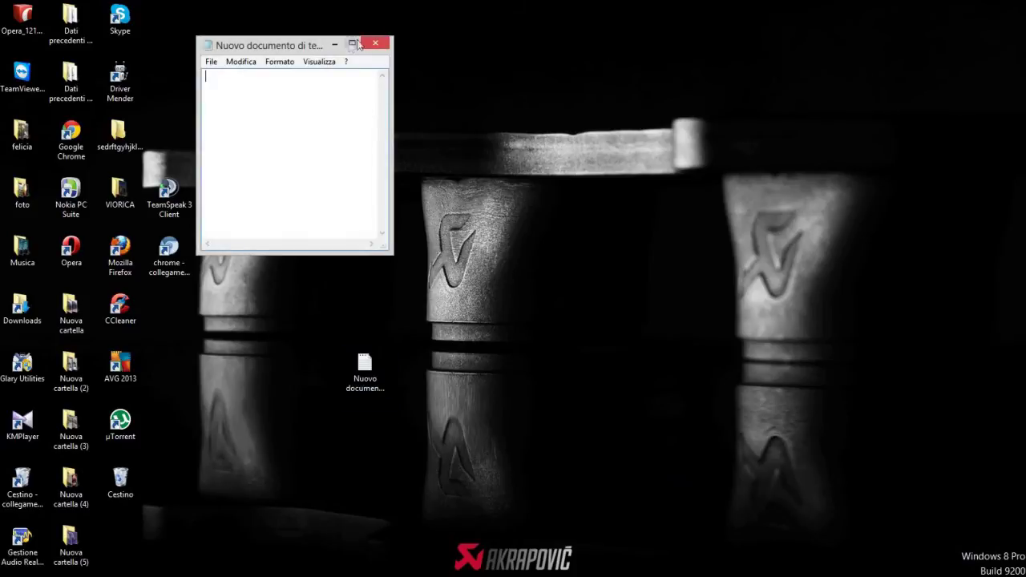
double_click(349, 46)
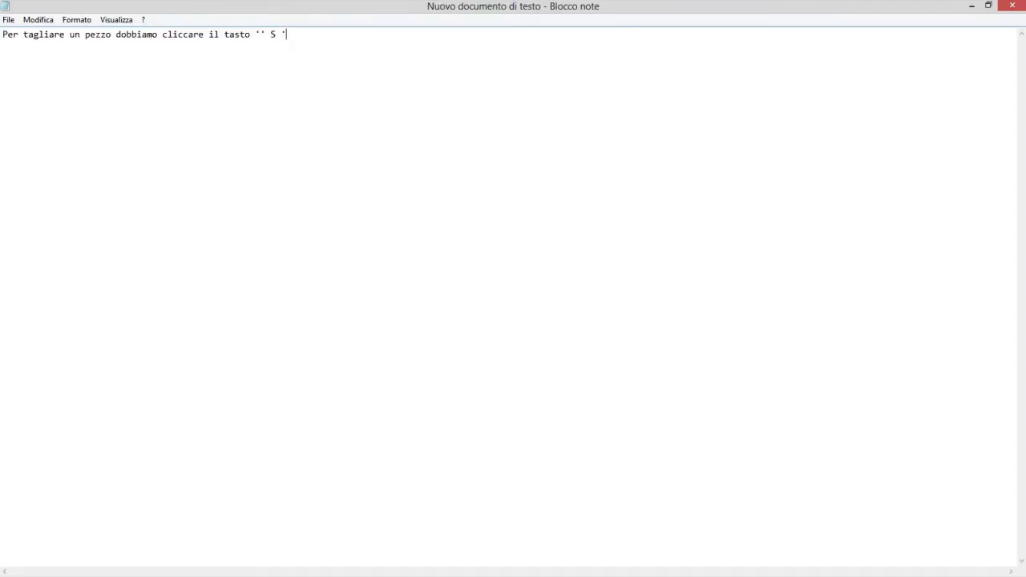
- Write Italian notes on cutting with '' S '', slowing a video with CTRL by lengthening it, and speeding it up by shortening it
click(334, 33)
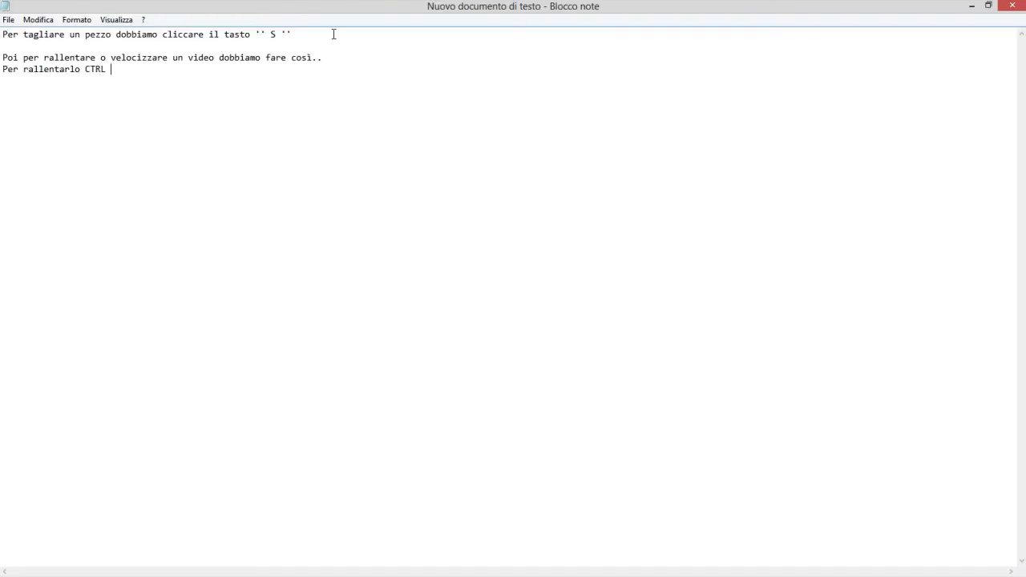
text(de)
key(BackSpace)
key(BackSpace)
key(BackSpace)
key(BackSpace)
key(BackSpace)
key(BackSpace)
key(BackSpace)
key(BackSpace)
key(BackSpace)
key(BackSpace)
key(BackSpace)
key(BackSpace)
key(BackSpace)
key(BackSpace)
text(clicchi il tasto)
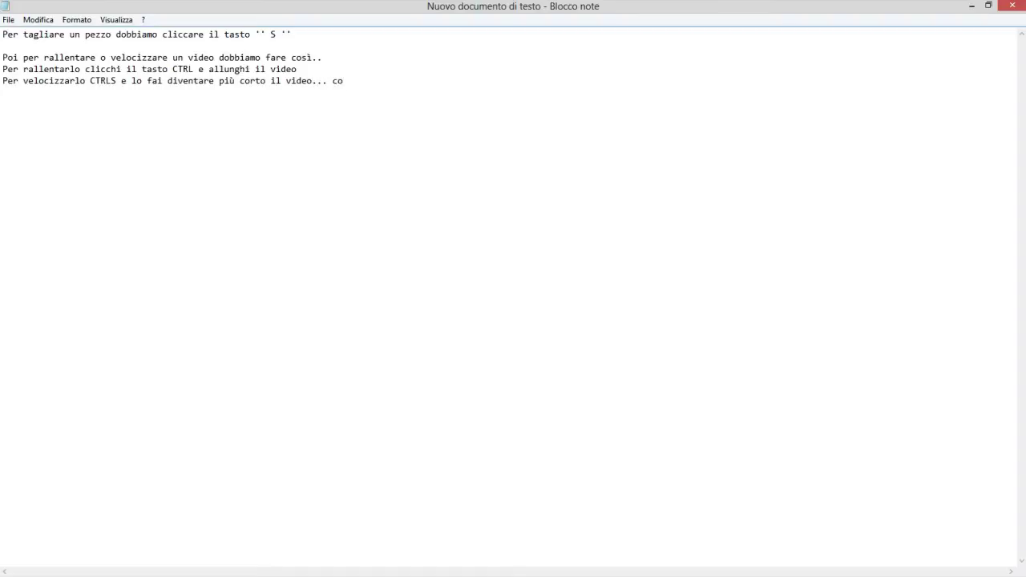
- Switch back to Vegas Pro, slow the segment from 00:00:43;07 by stretching it about 2;07, and move the following clip against it
click(270, 565)
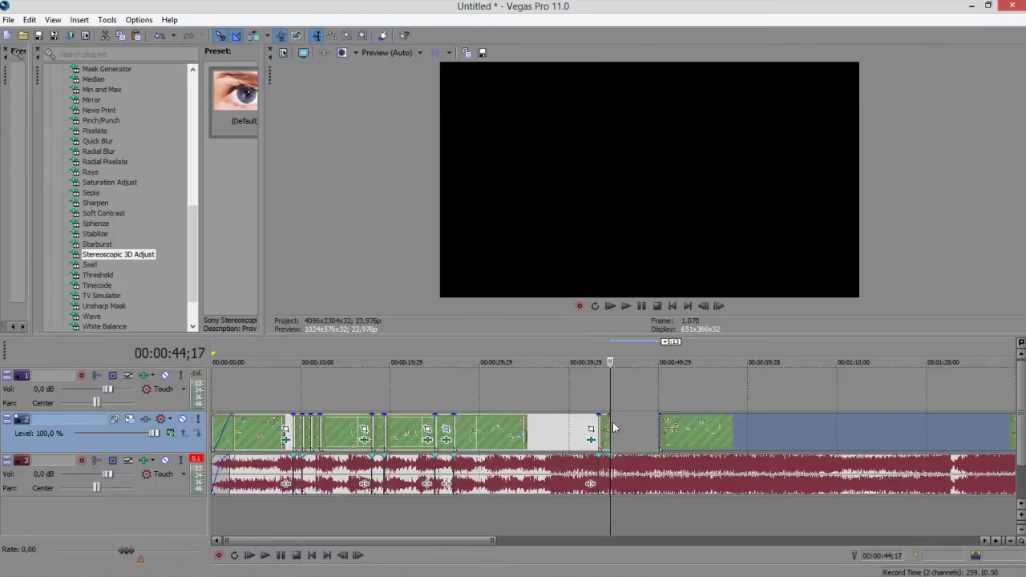
click(607, 429)
drag(610, 430, 628, 427)
double_click(627, 428)
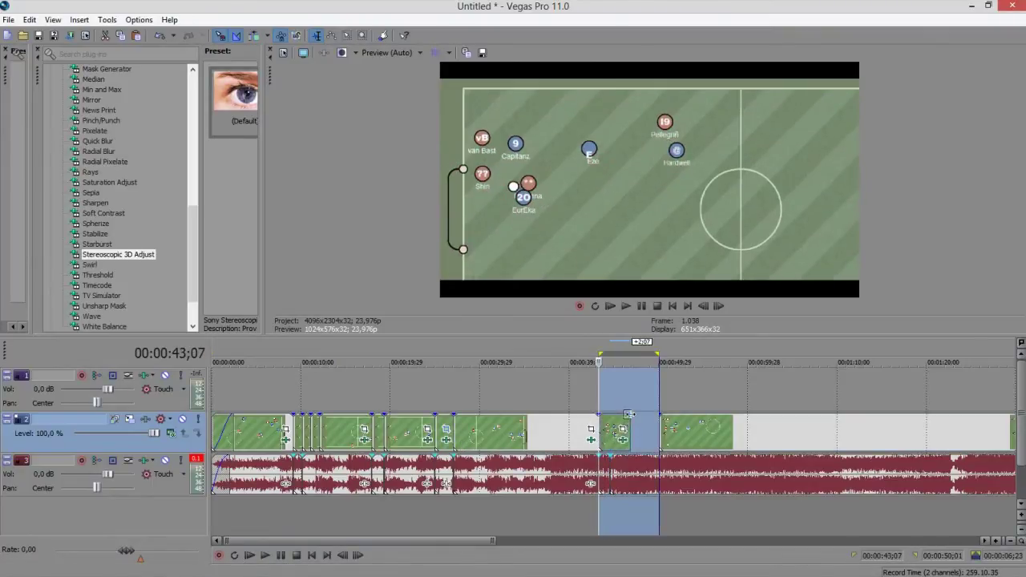
click(629, 399)
click(597, 399)
drag(677, 422, 651, 425)
- Play the slowed segment from 00:00:42;15 to 00:00:47;08
click(592, 405)
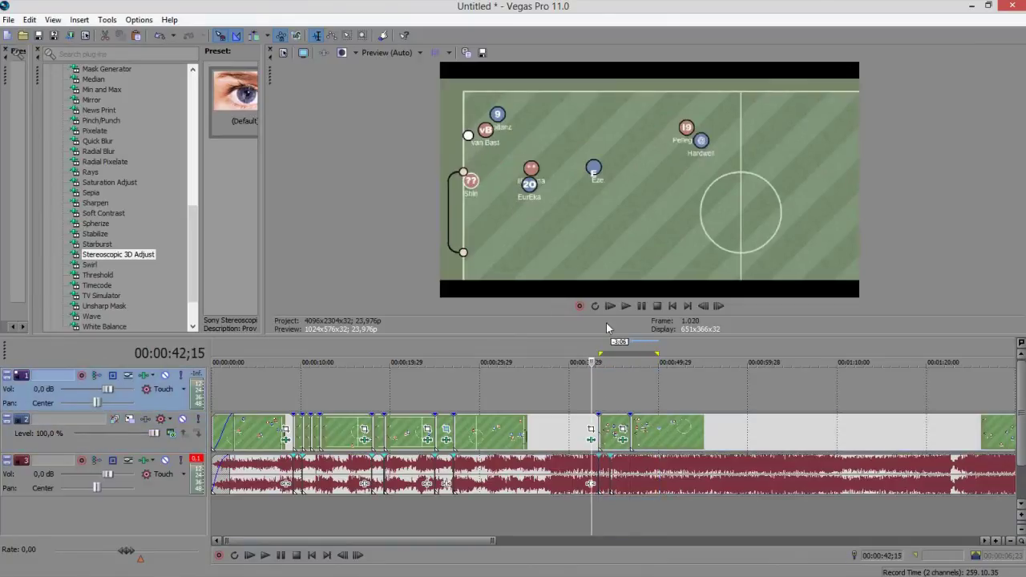
click(623, 306)
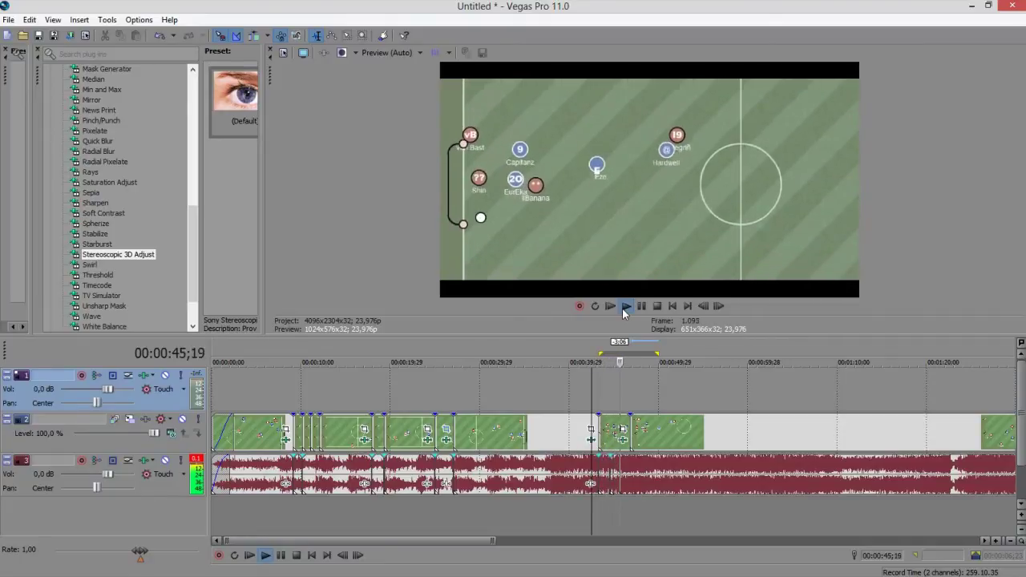
click(641, 306)
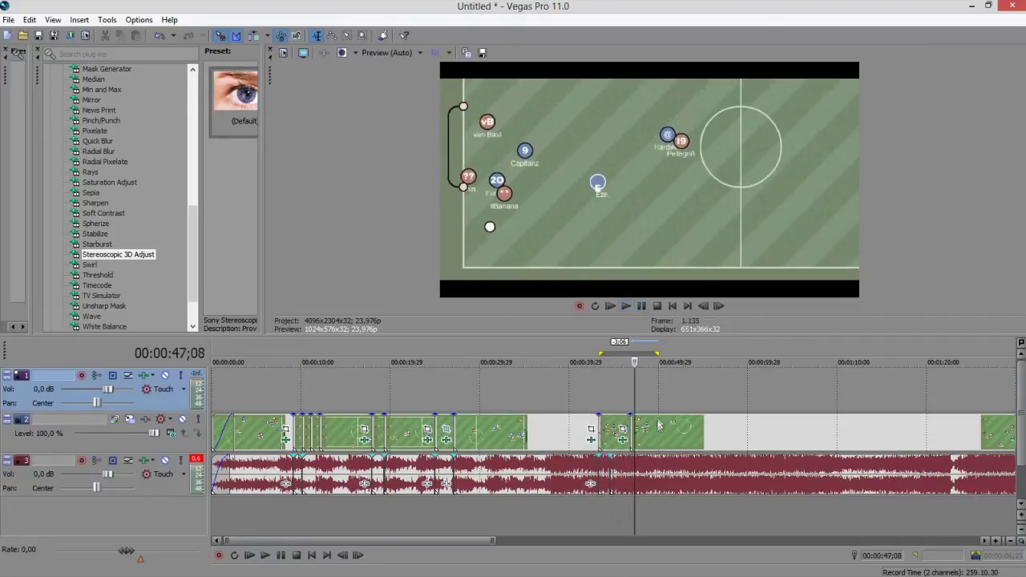
- Speed up the segment from 00:00:43;07 by shortening it to end at 00:00:44;17, and place the following clip directly behind it
drag(661, 425, 697, 426)
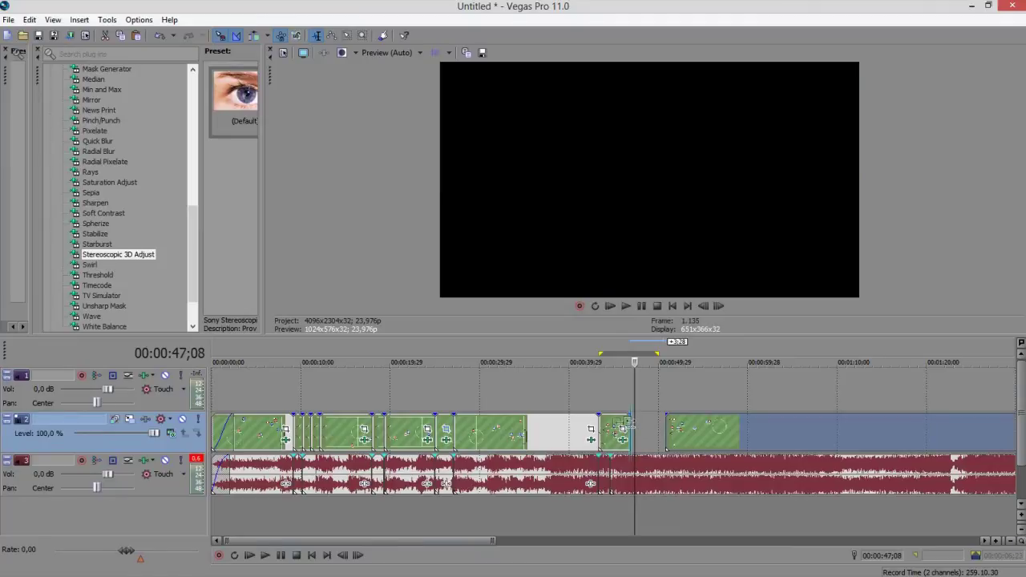
drag(631, 426, 609, 425)
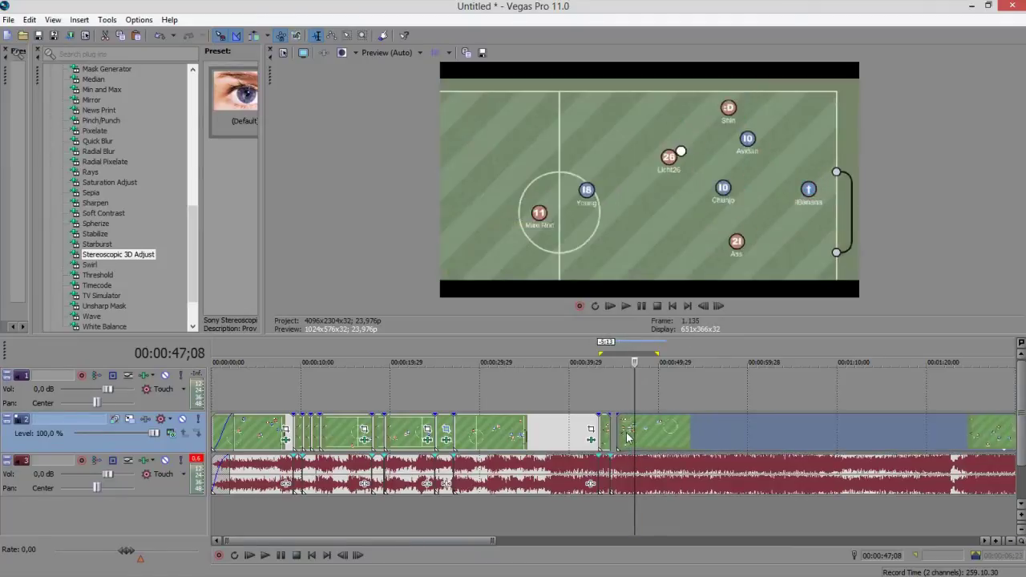
click(595, 409)
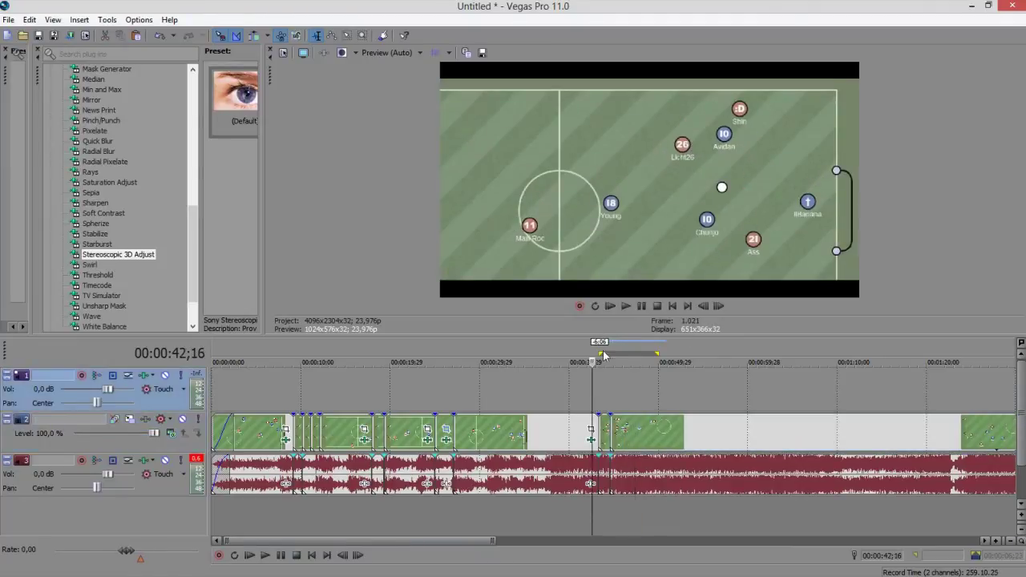
- Preview the sped-up segment, shorten it further to less than half its length, and place the following clip directly behind it
click(624, 306)
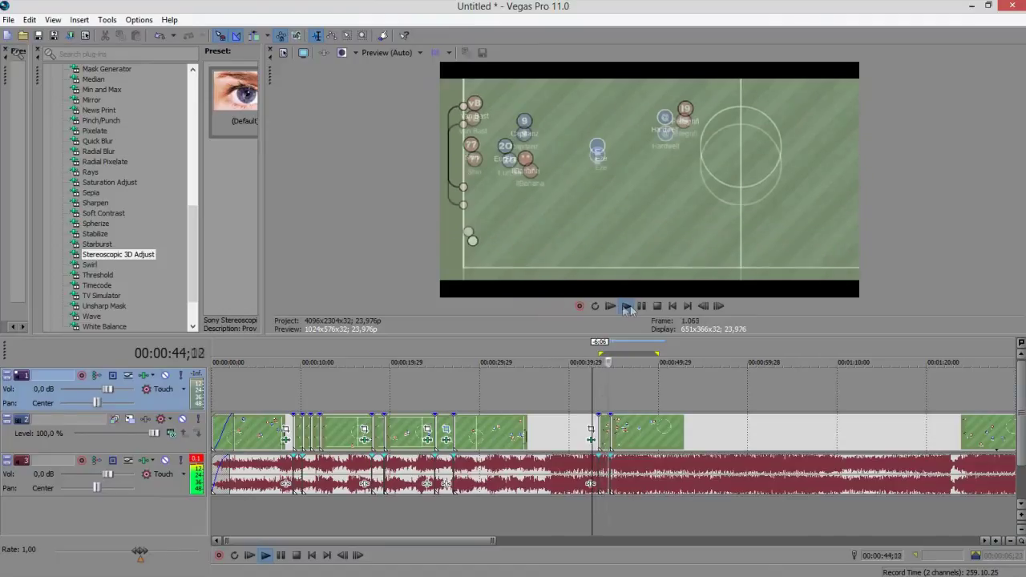
click(642, 306)
drag(641, 434, 673, 434)
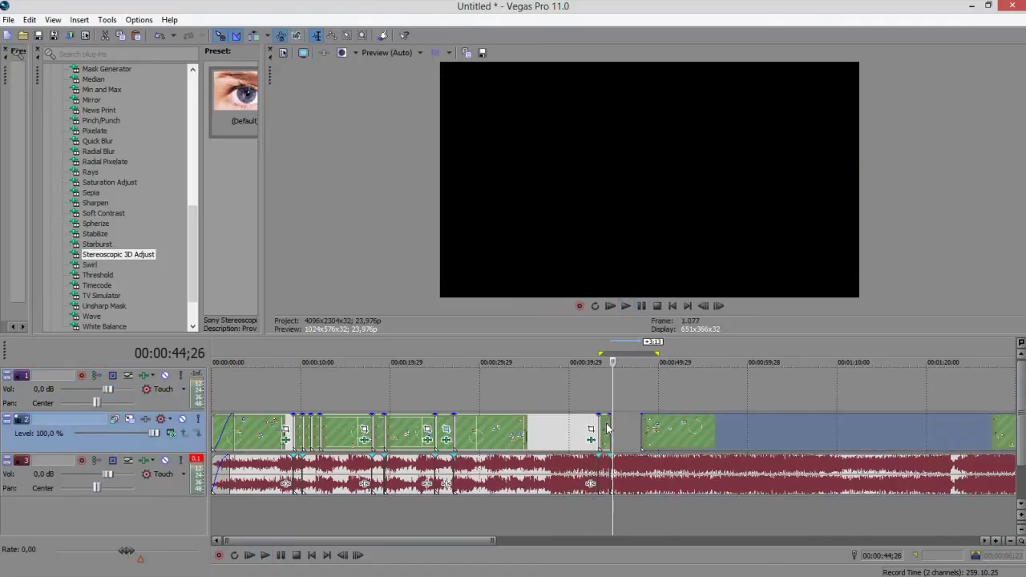
scroll(606, 429, up, 4)
scroll(607, 429, up, 2)
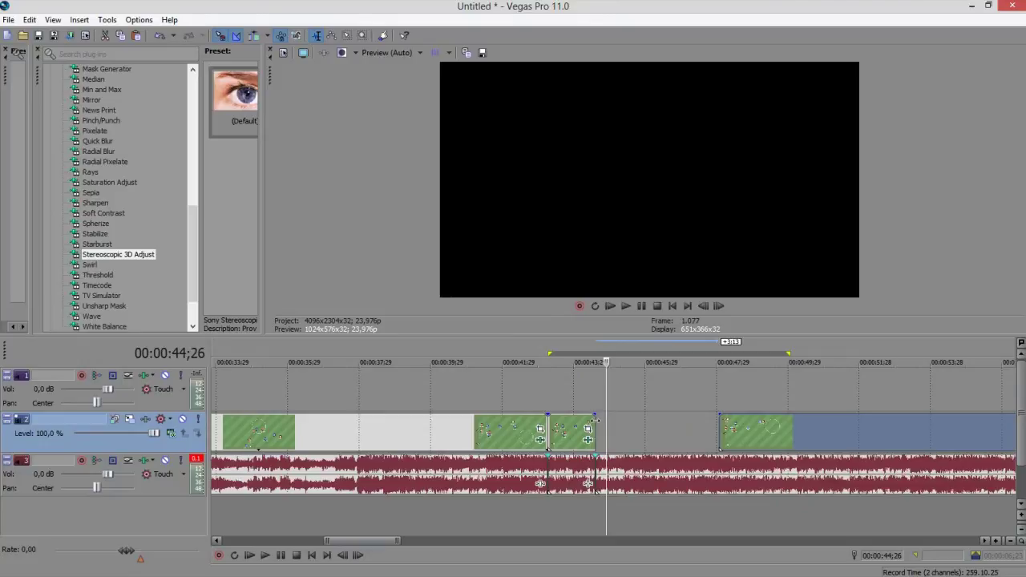
drag(596, 429, 565, 429)
drag(744, 429, 597, 433)
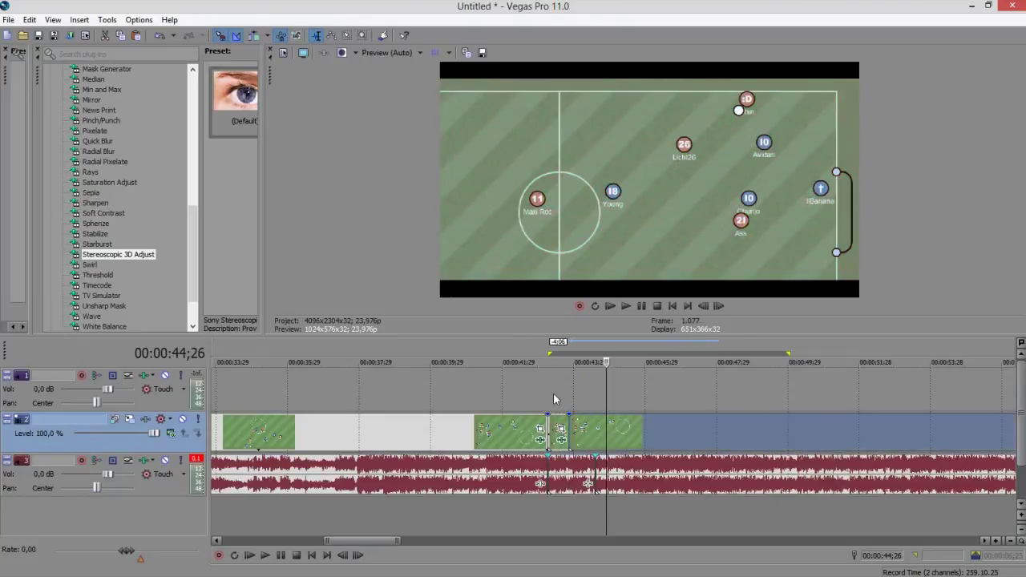
- Play the shortened segment from 00:00:41;07 to 00:00:44;27 to check its faster speed
click(542, 393)
click(607, 308)
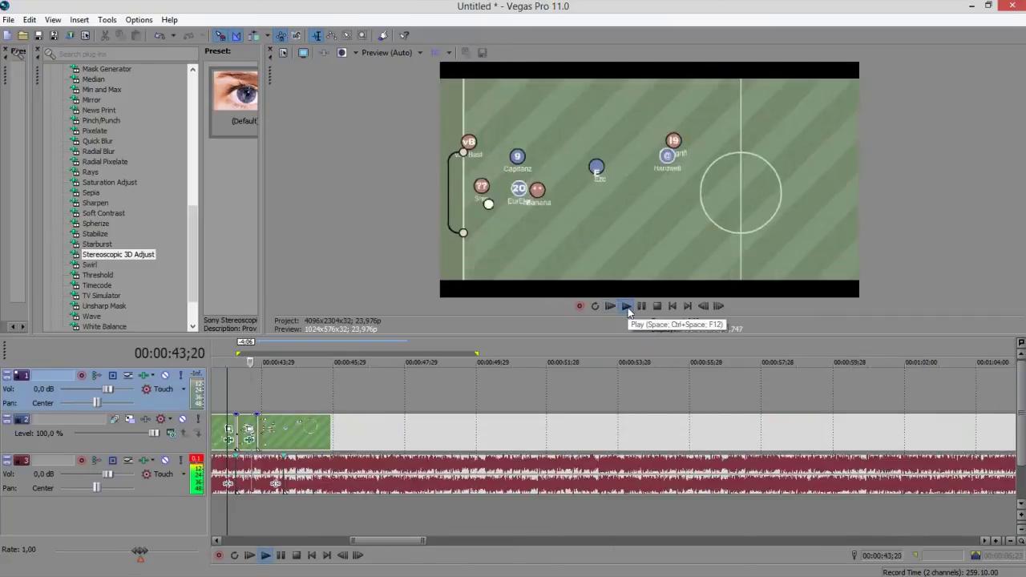
click(640, 307)
drag(395, 541, 378, 544)
click(367, 397)
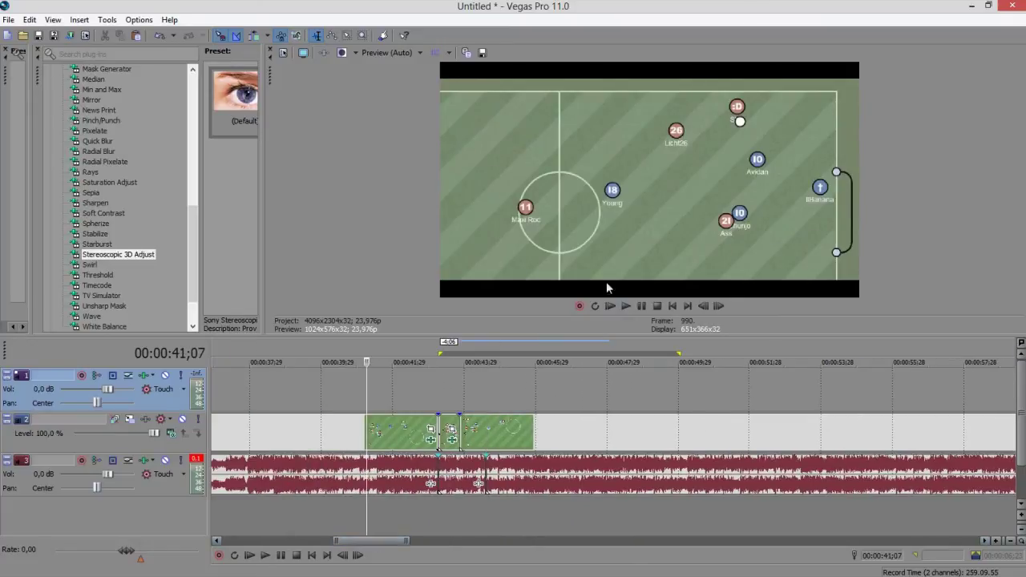
click(626, 307)
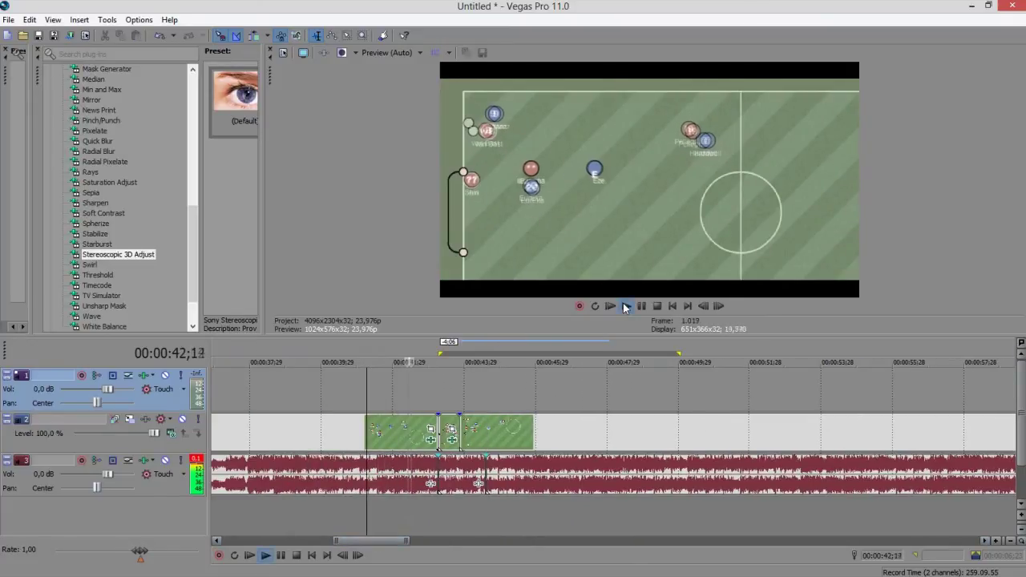
click(641, 306)
- Slow the short segment by stretching it past 00:00:44;27, and place the following clip directly behind it
key(Down)
key(Down)
key(Down)
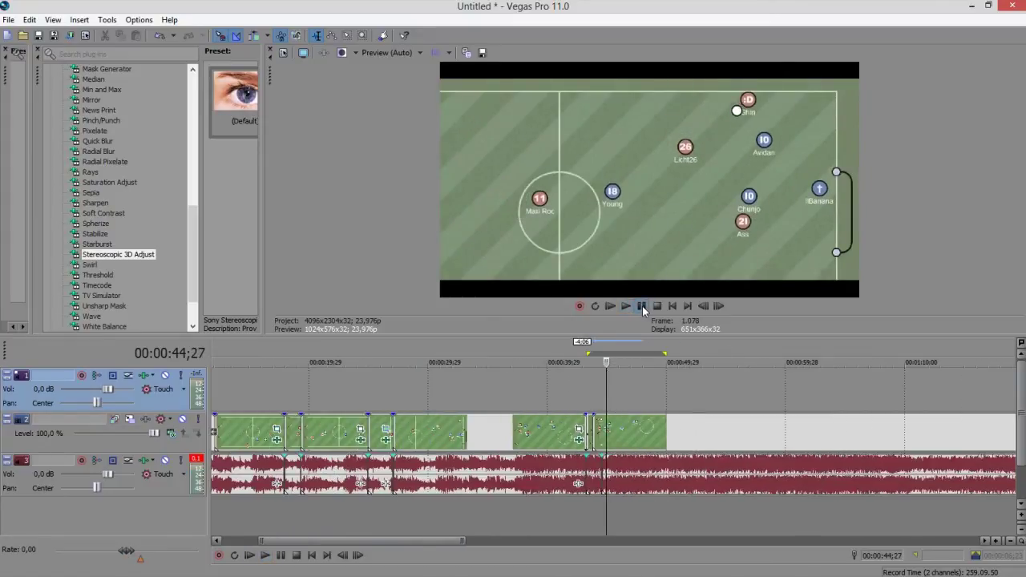
drag(621, 435, 645, 435)
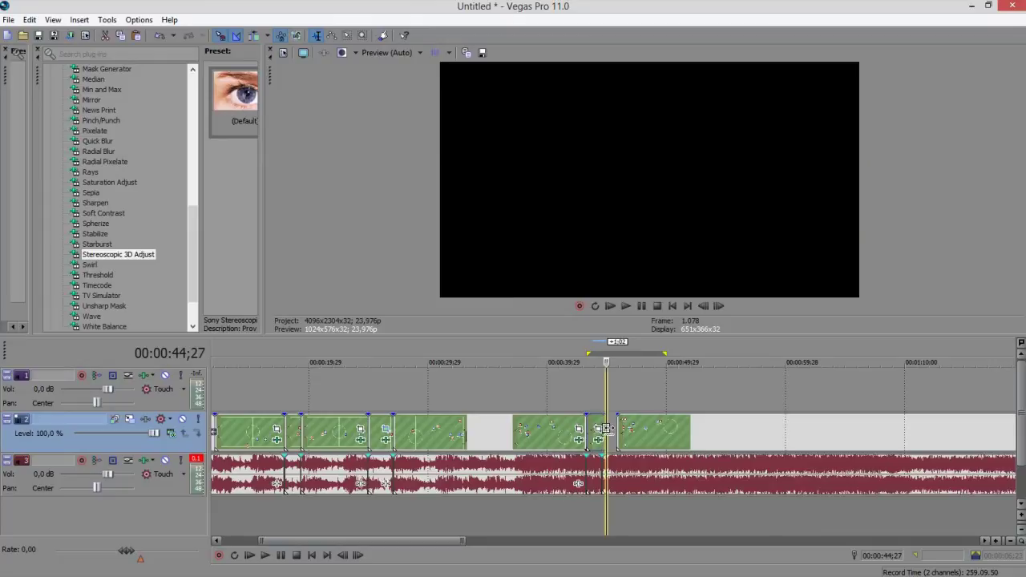
drag(600, 429, 612, 430)
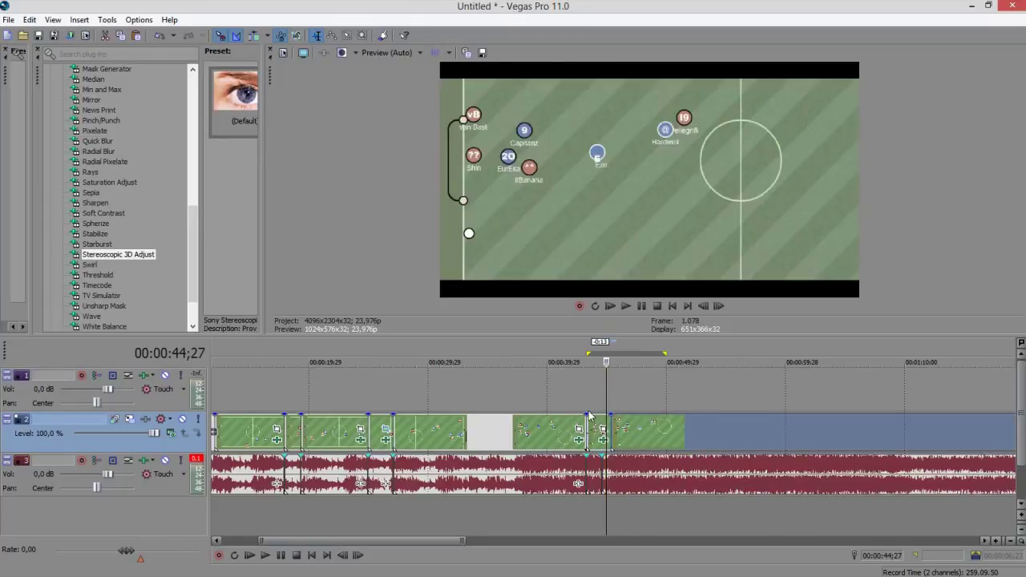
- Play the re-stretched segment from just before its start and on into the following footage
click(578, 400)
click(625, 309)
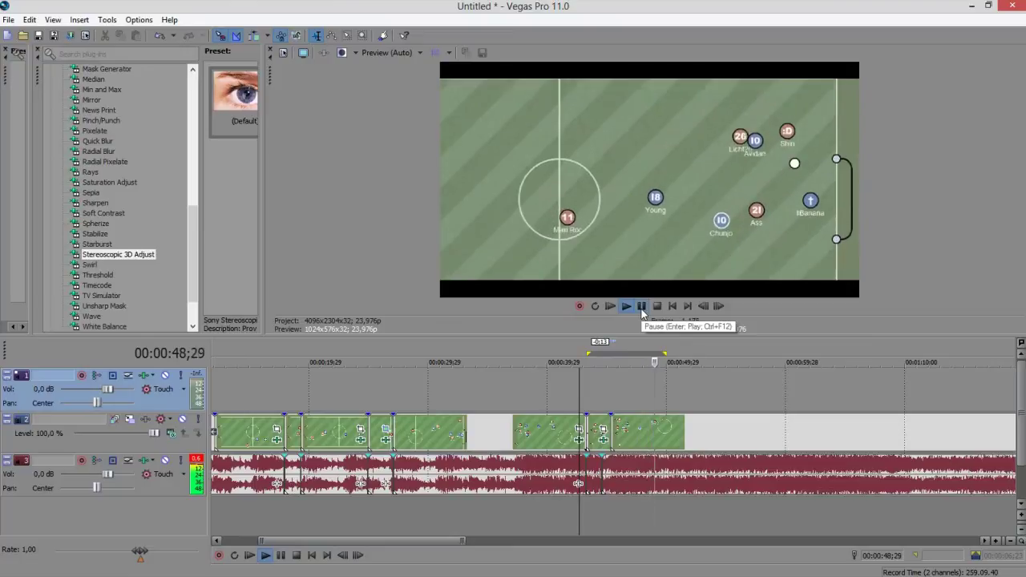
key(Down)
key(Down)
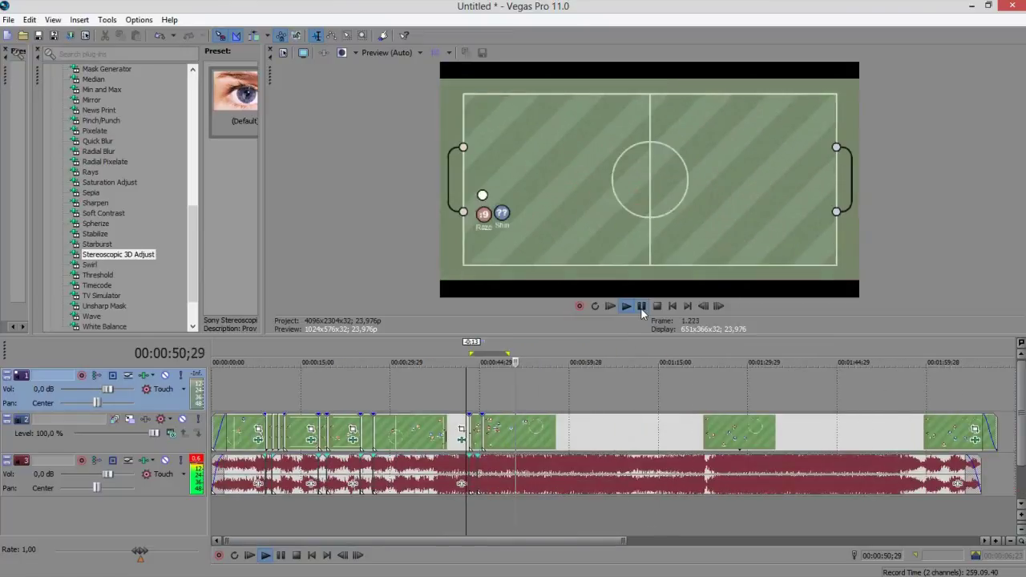
key(Down)
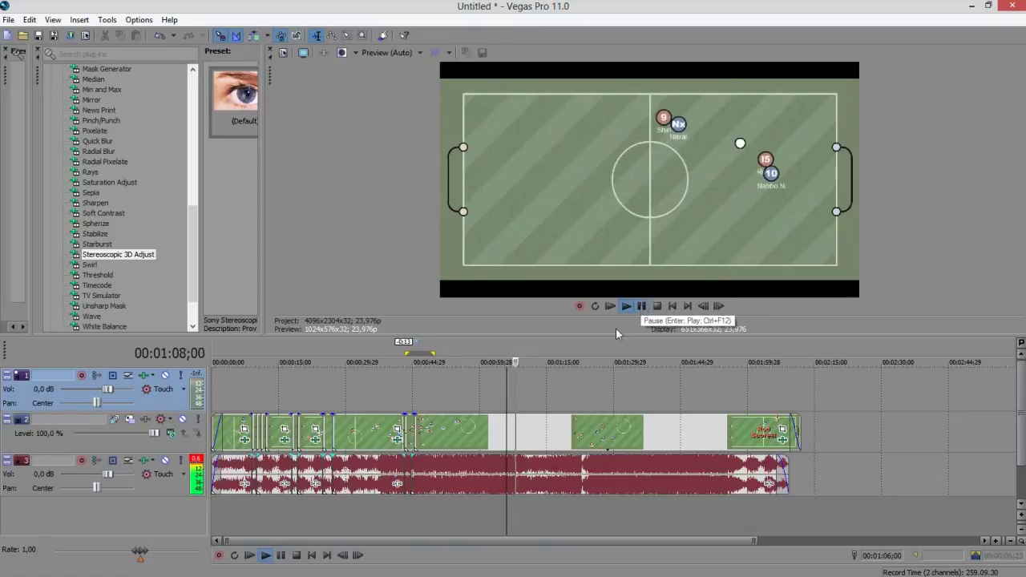
- Find the play featuring red player 88 in the later footage and split the clip at 00:01:32;08
click(551, 387)
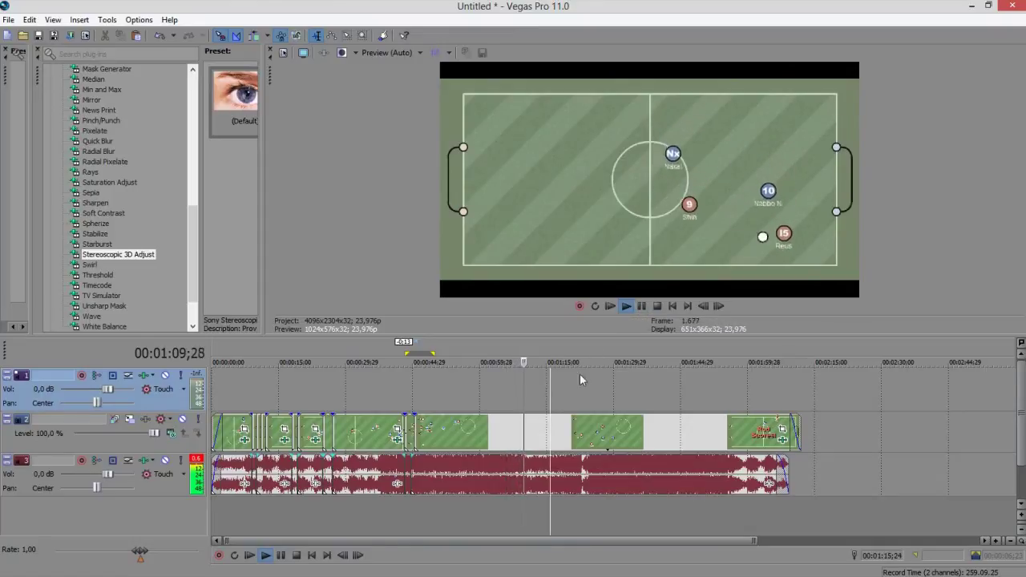
click(625, 307)
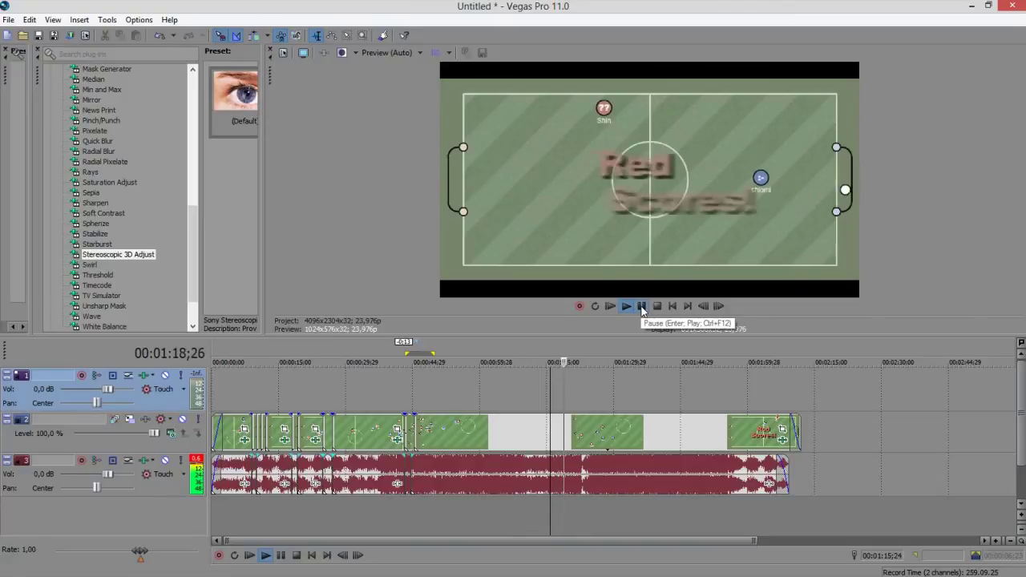
click(597, 386)
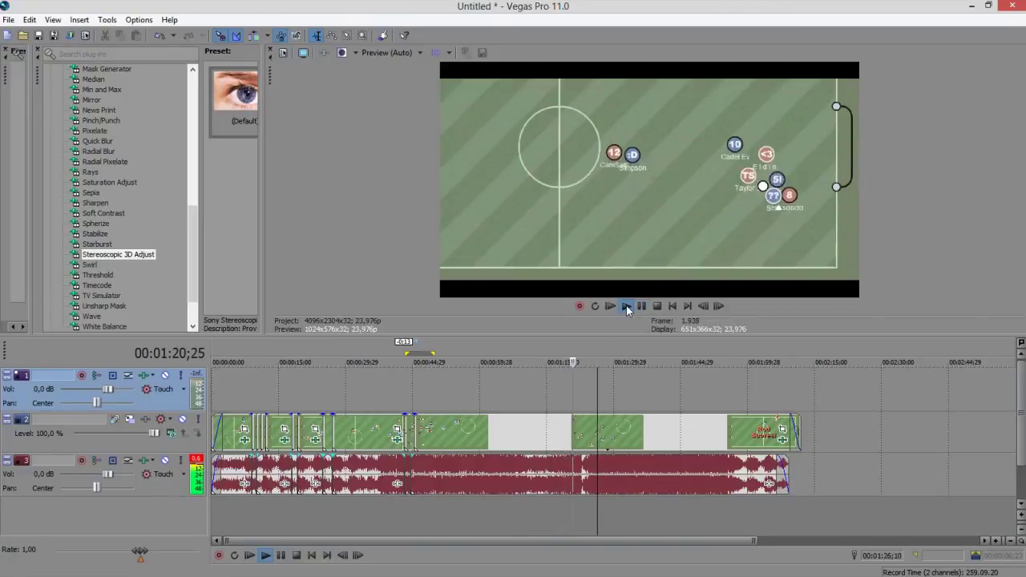
click(626, 305)
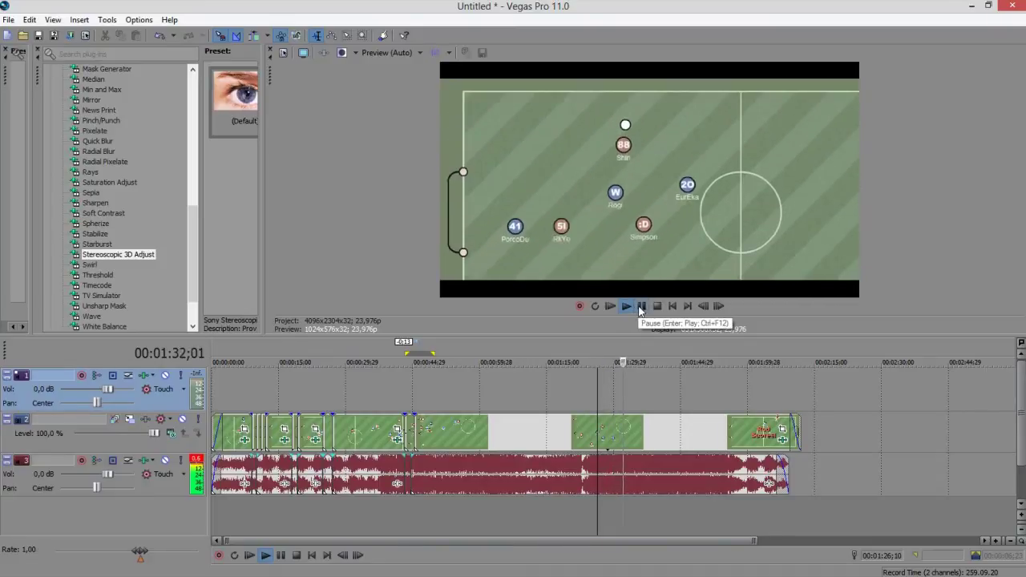
click(640, 307)
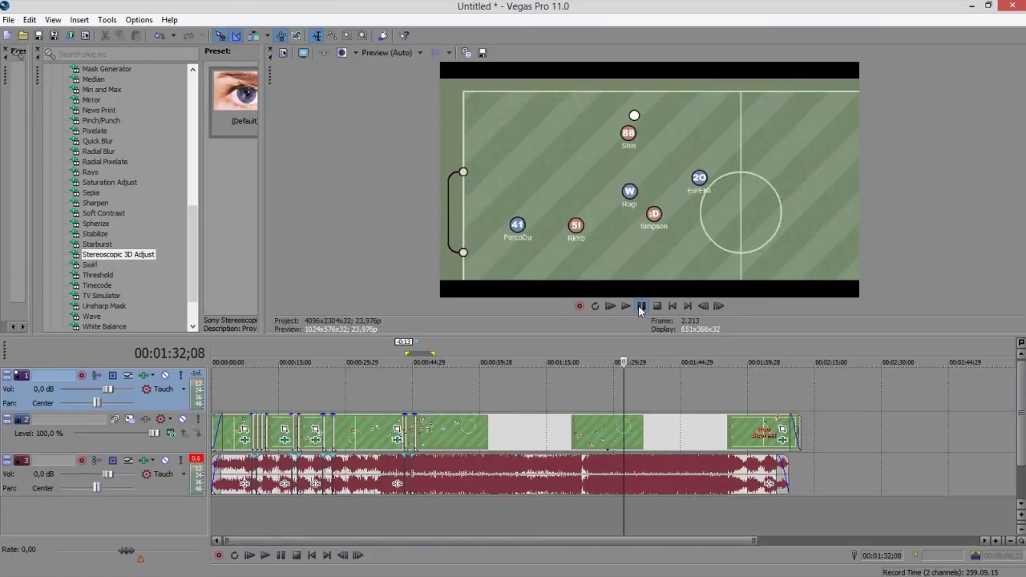
key(s)
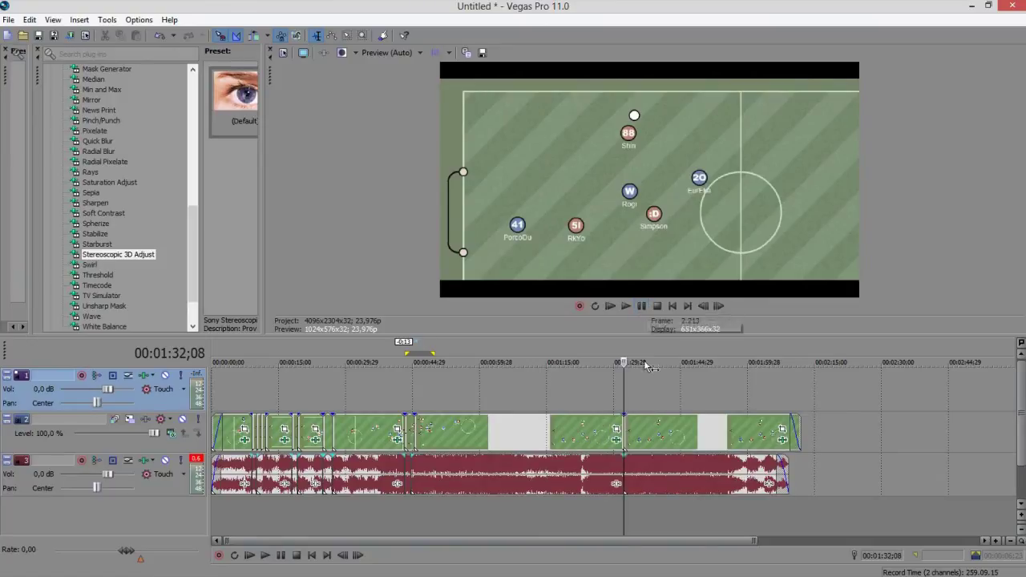
- Cut the segment off at 00:01:33;22, slow it by stretching it, and place the following clips directly behind it
click(642, 308)
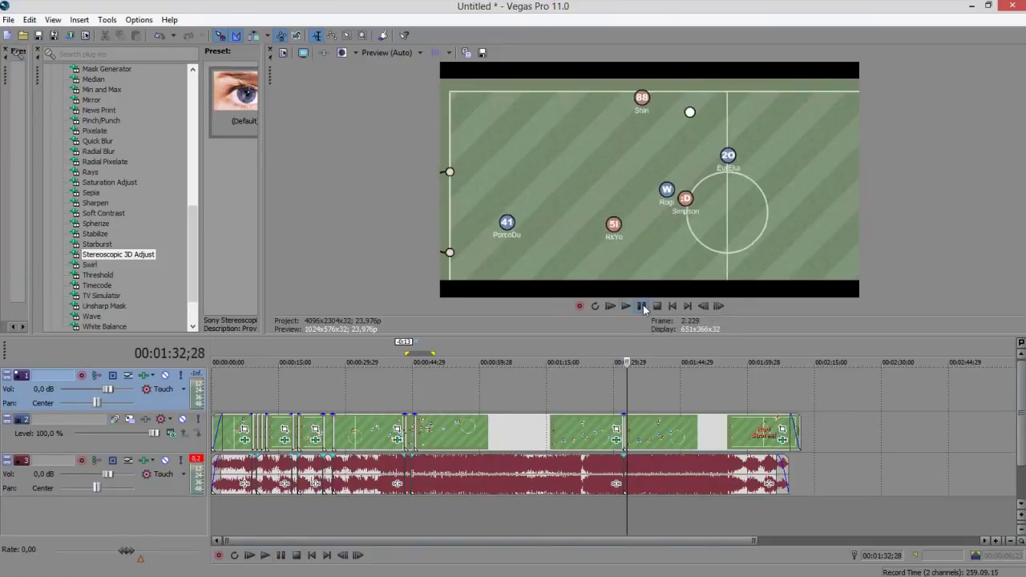
click(642, 307)
click(642, 308)
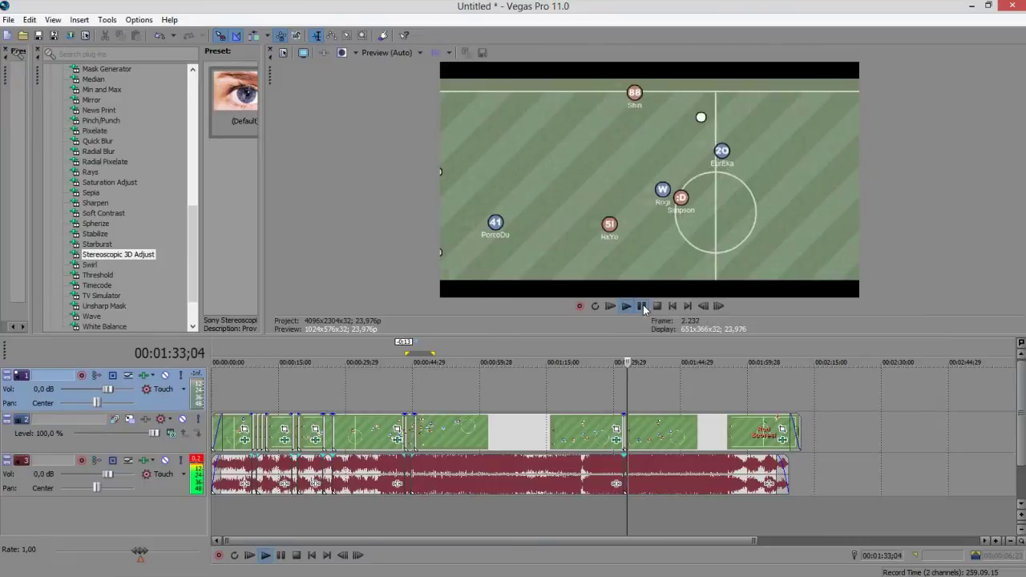
click(643, 308)
drag(644, 435, 673, 433)
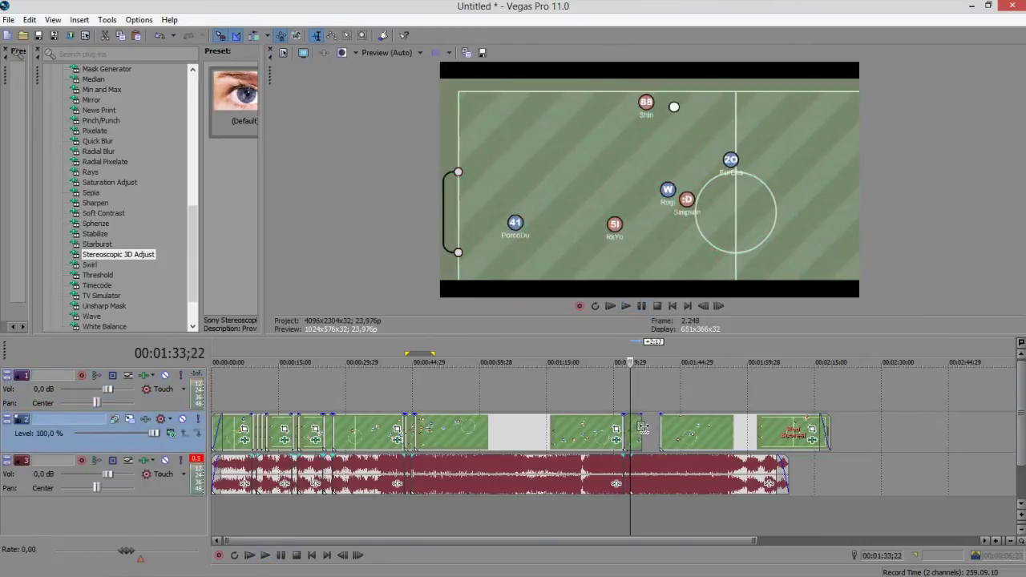
drag(676, 427, 658, 428)
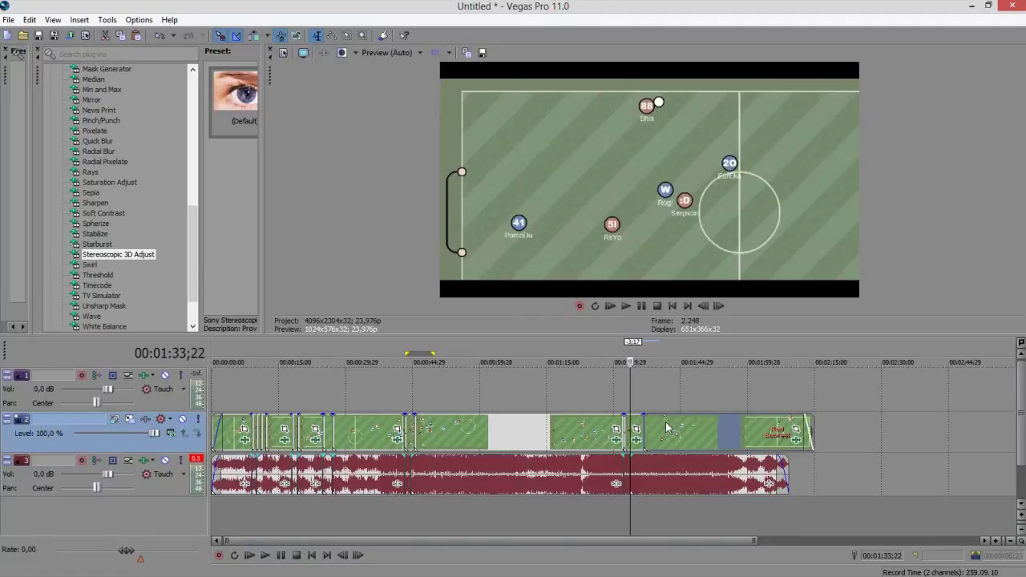
- Add a Pan/Crop position keyframe at 00:00:00;11 on the slowed segment, with the frame shrunk and slightly rotated around the ball and red player 88
click(636, 430)
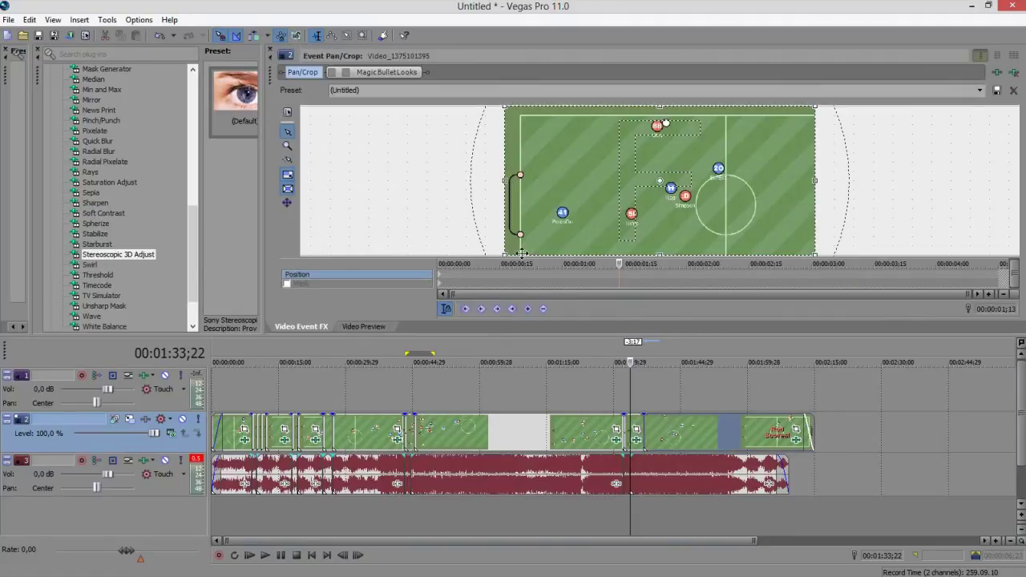
click(481, 272)
drag(506, 252, 615, 163)
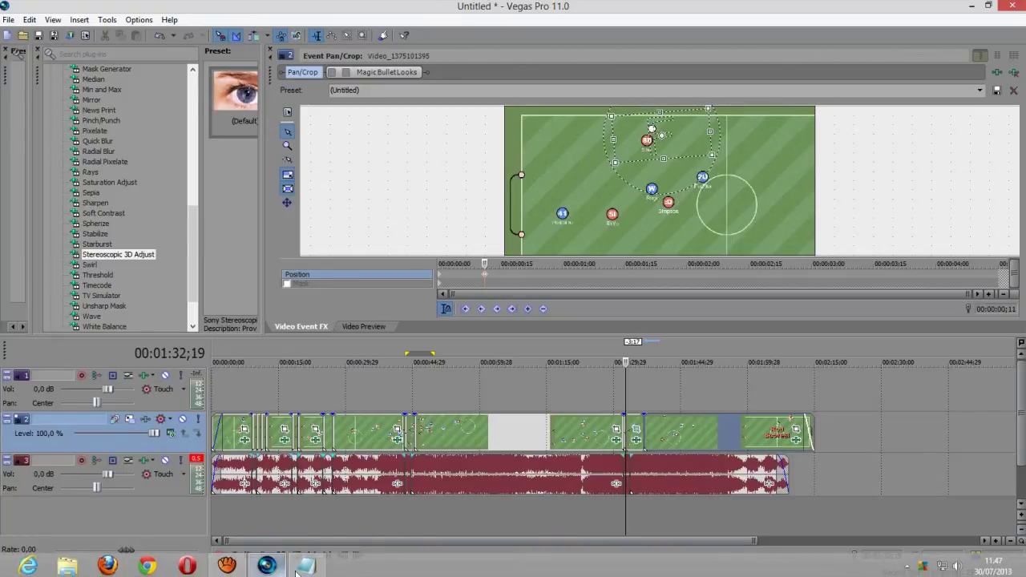
- Switch to Notepad and add "Per fare l'effetto terremoto dobbiamo cliccare 2 volte sulla barra che sta sotto al video così in modo da formare dei rombi"
click(302, 561)
click(348, 203)
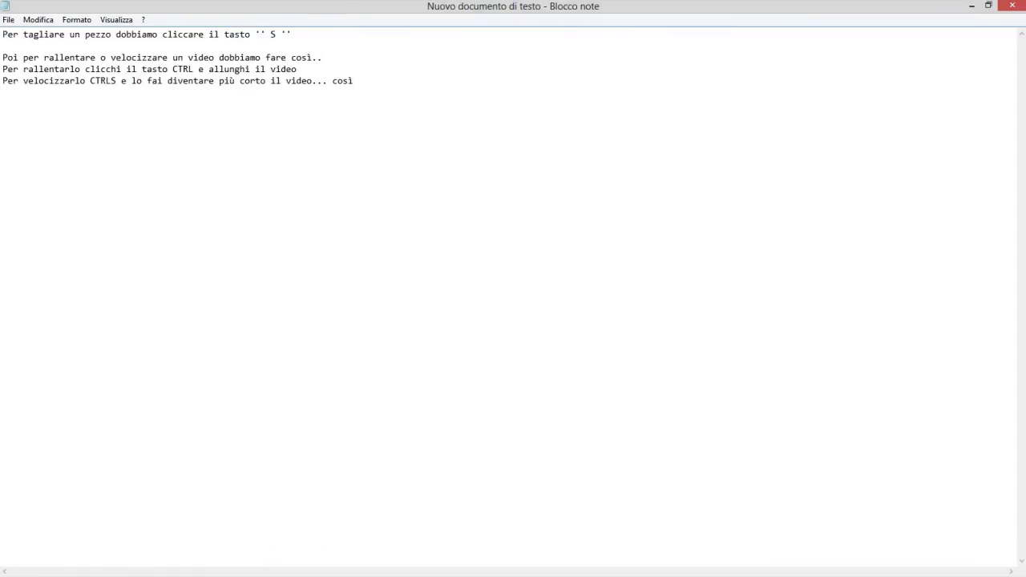
text(Per fare l'effetto terremoto dobbi)
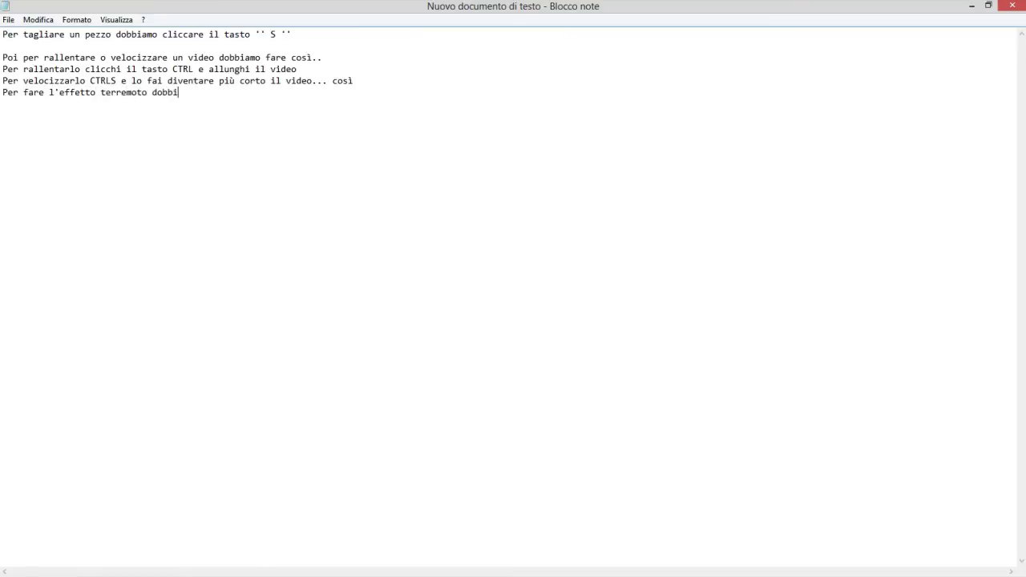
text(amo cliccare 2 volte su)
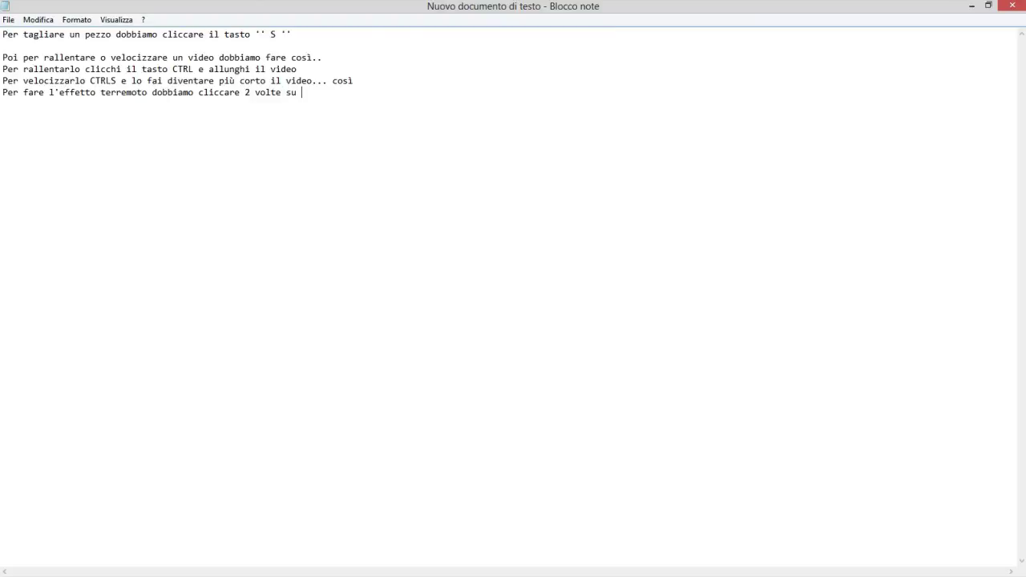
text(lla barra che sta sotto al video così)
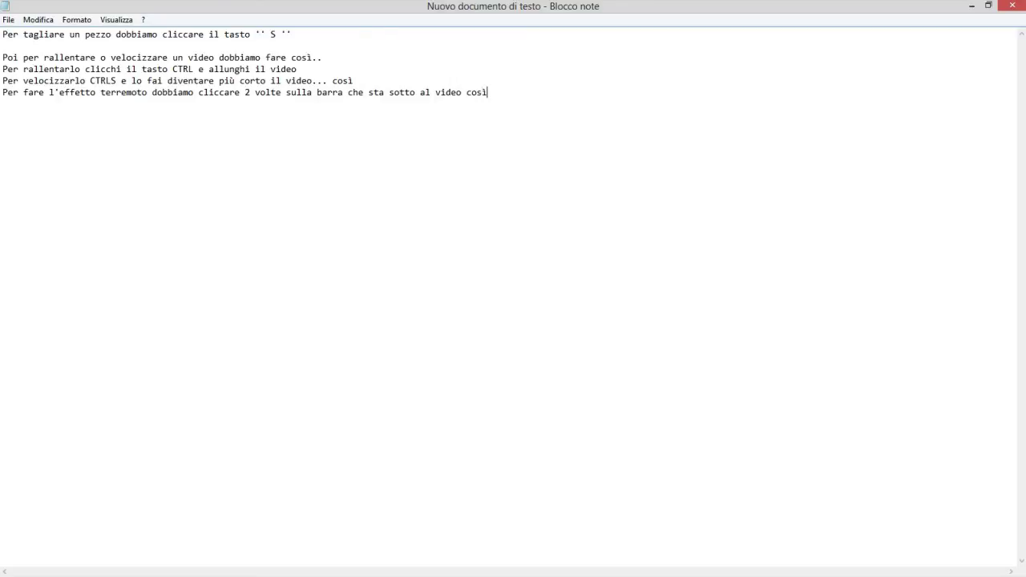
text( in modo da formare dei rombi)
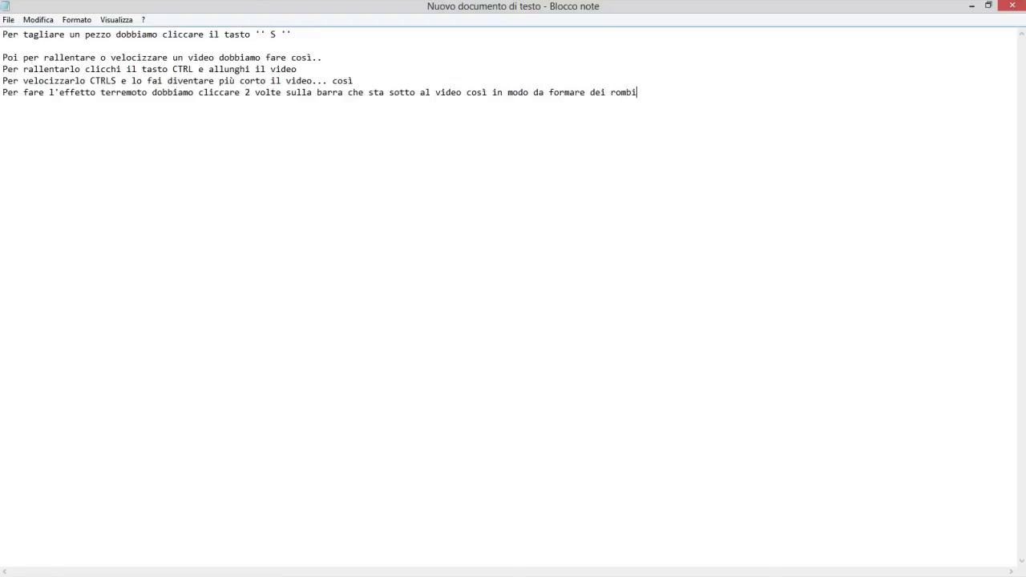
- Append ", e lo giriamo a nostro piacere" to the earthquake-effect note and switch back to Vegas Pro
click(268, 565)
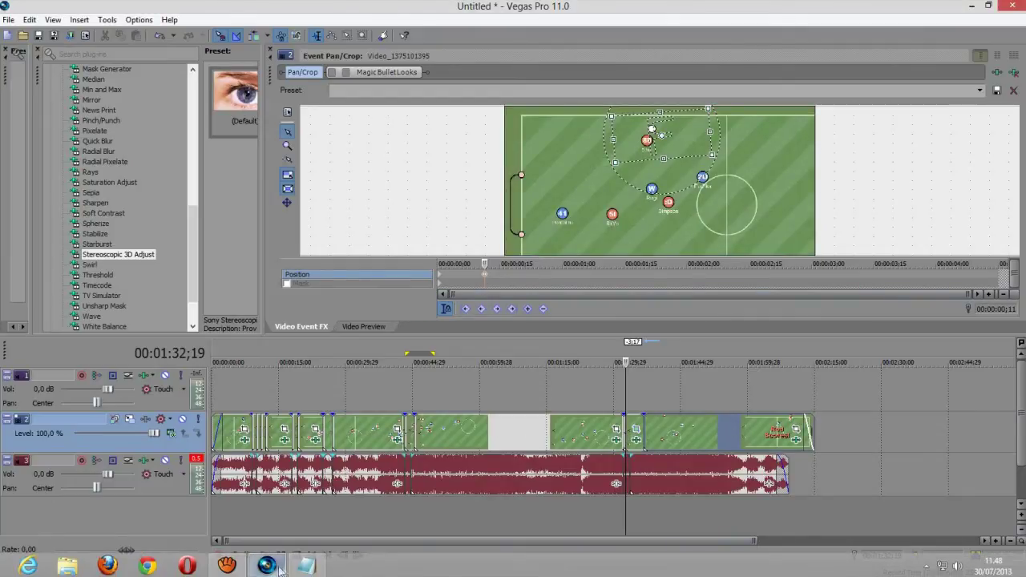
click(276, 567)
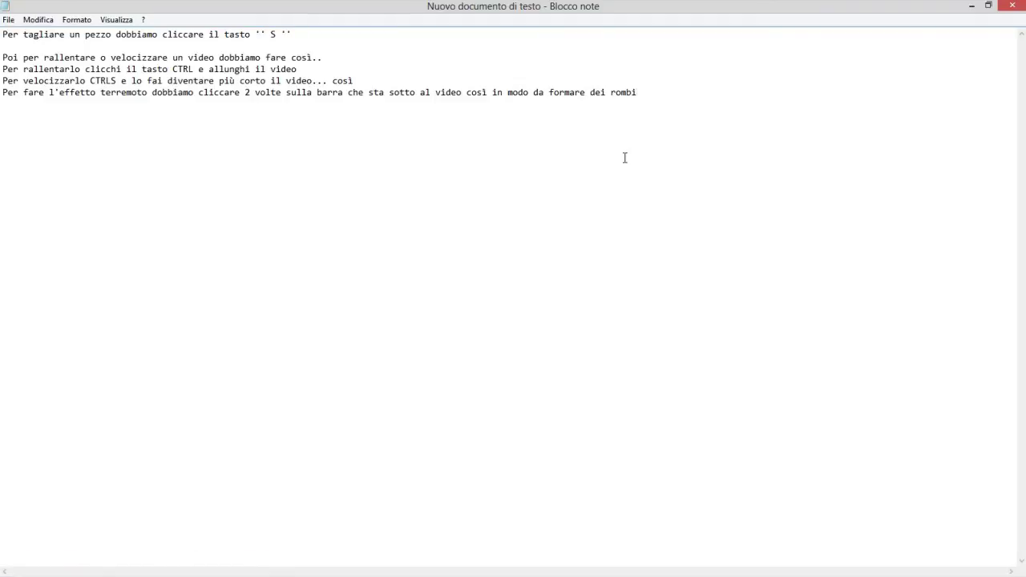
text(i, e lo giriamo co)
key(BackSpace)
key(BackSpace)
key(BackSpace)
key(BackSpace)
text(a nostro piacere)
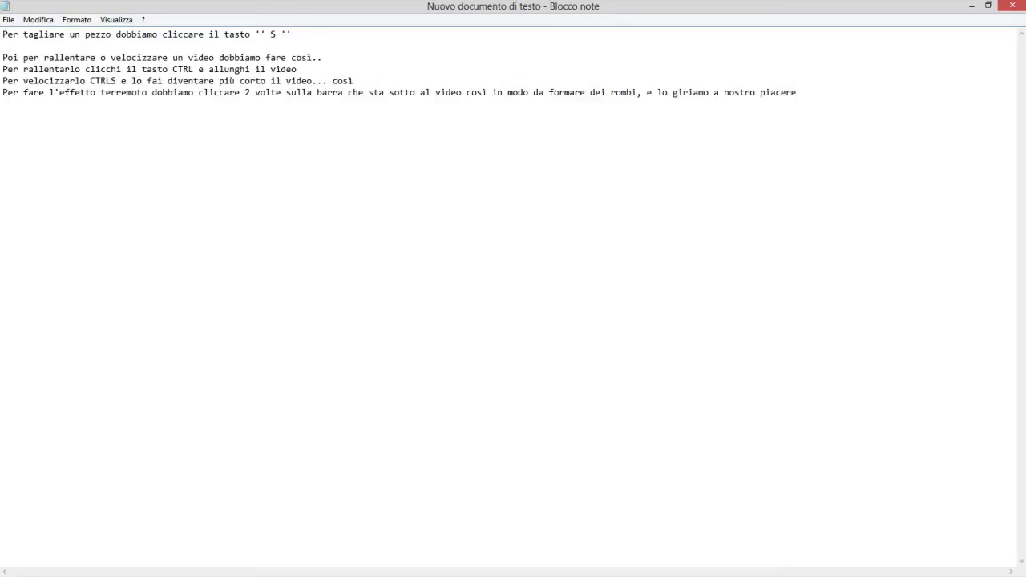
click(266, 564)
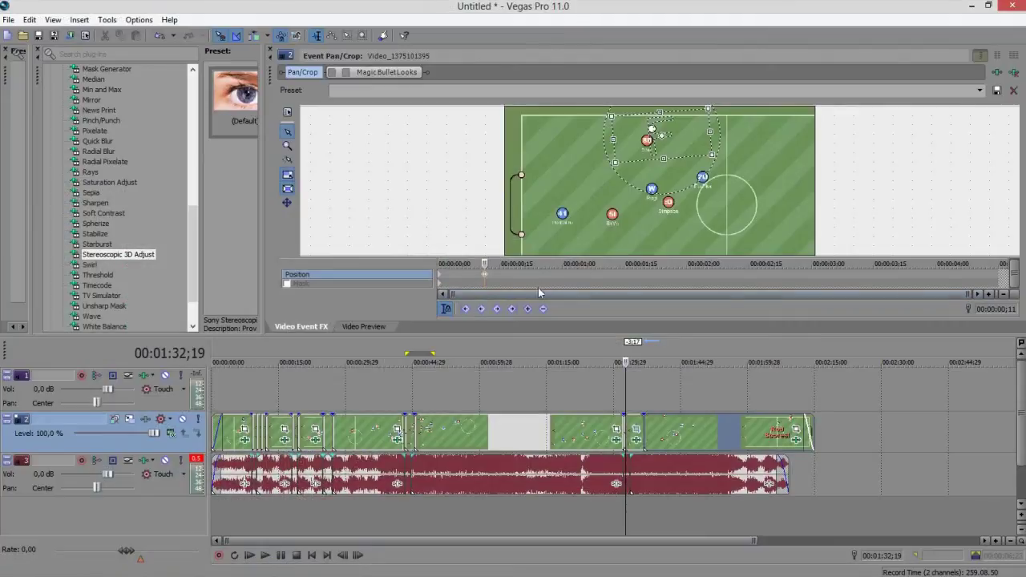
mouse_move(278, 566)
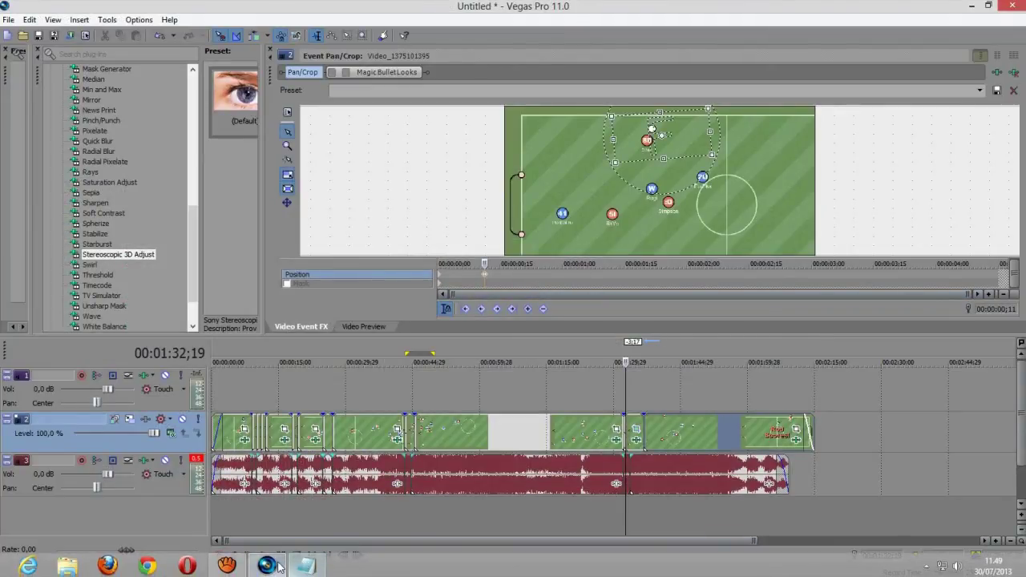
- Switch to Notepad, append "e più rombi si creano più l'effetto viene più bello :D" to the earthquake-effect note, and return to Vegas Pro
click(305, 565)
text(e più rombi si creano più l'effetto viene)
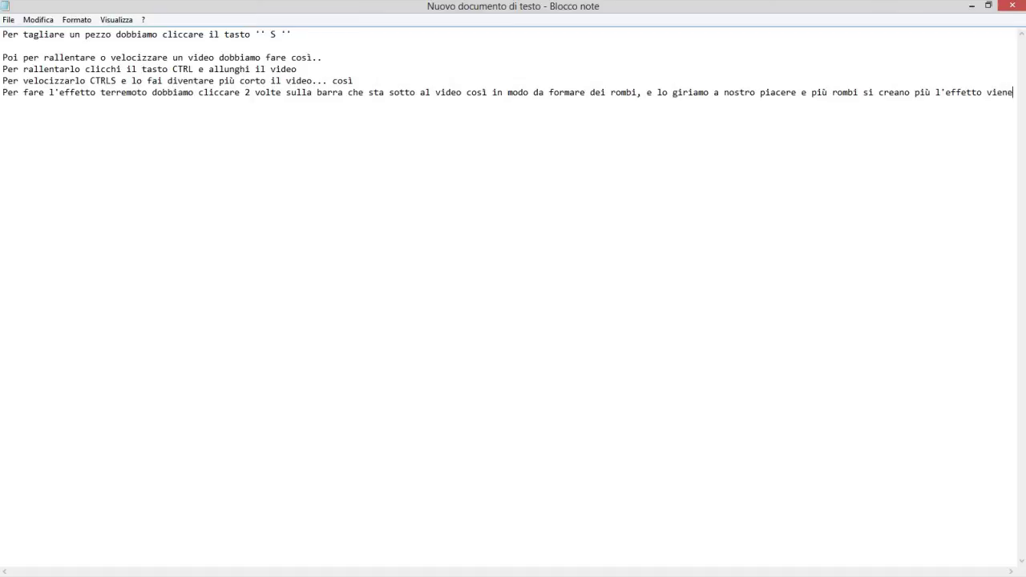
text(più bello :D)
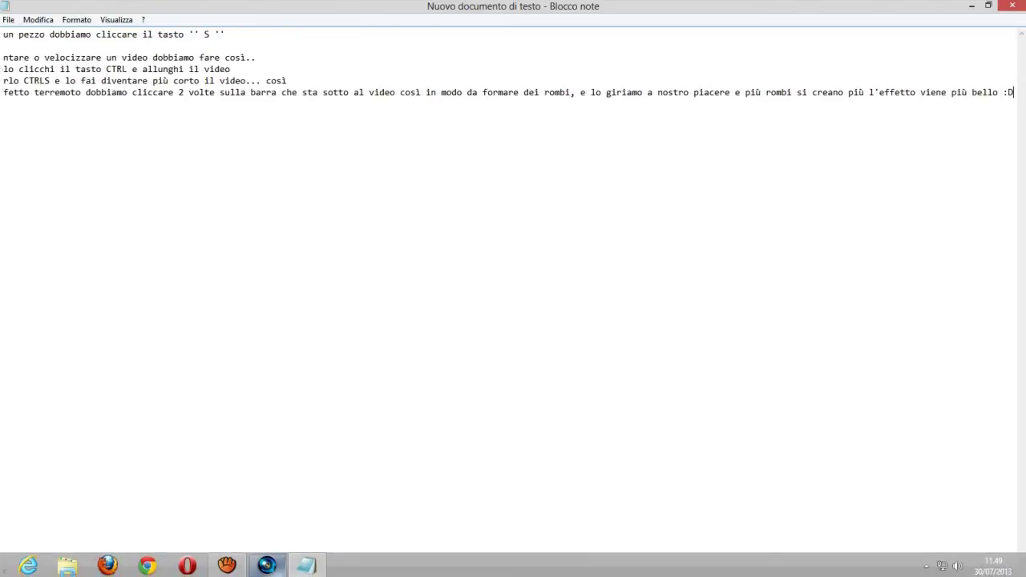
click(238, 567)
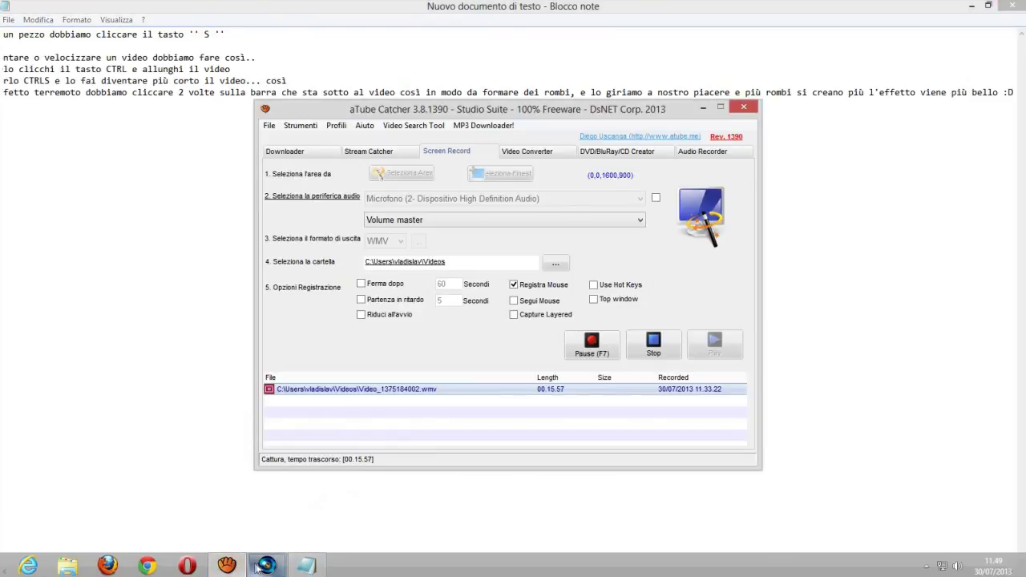
click(266, 567)
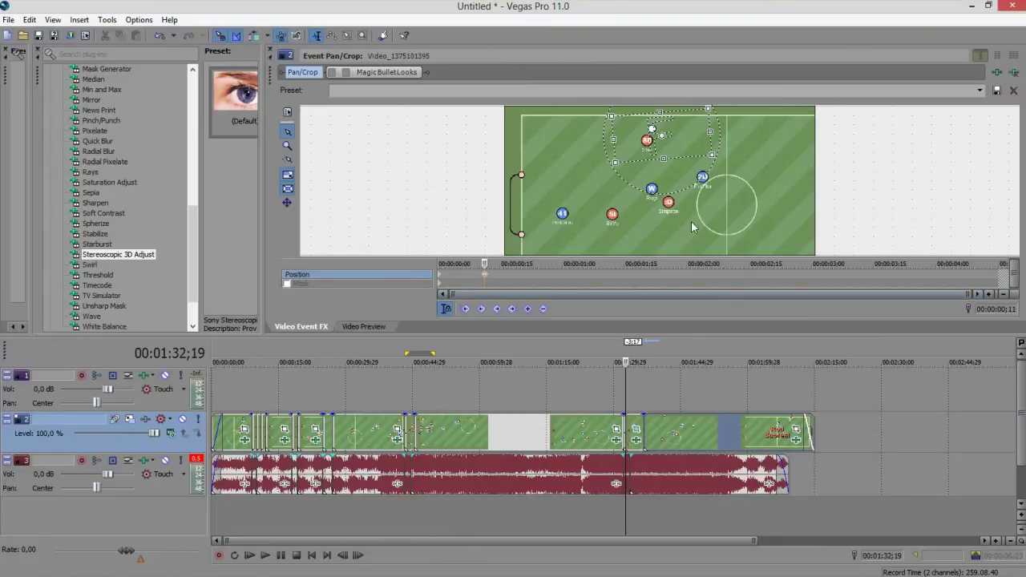
- Add Pan/Crop position keyframes at 00:00:00;23, 00:00:01;08, about midway to 00:00:02;07, and at 00:00:02;07, varying the frame's rotation at each
mouse_move(711, 160)
mouse_down()
mouse_move(705, 169)
mouse_move(709, 159)
mouse_up()
click(535, 263)
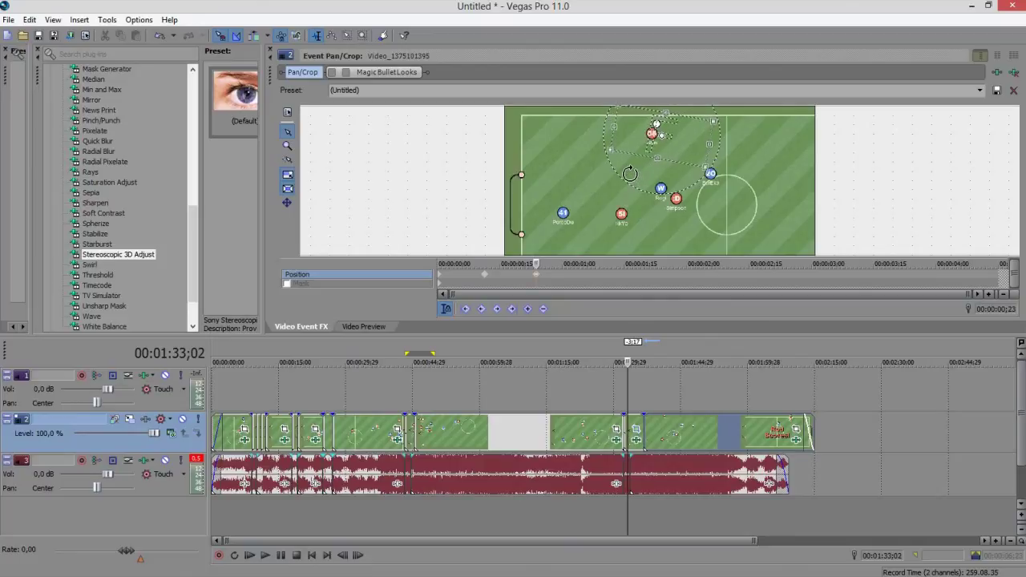
click(598, 262)
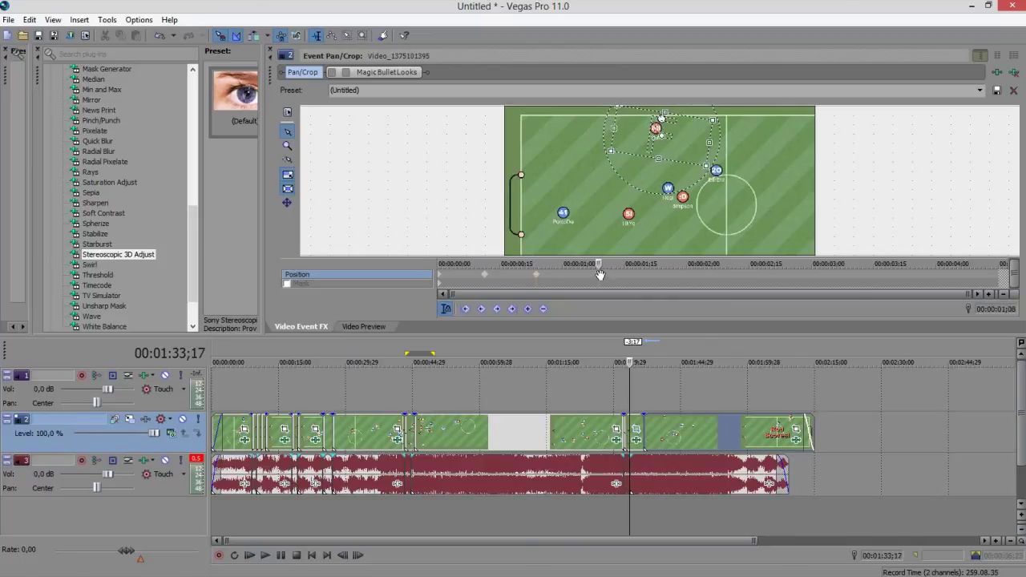
drag(622, 164, 630, 170)
click(655, 263)
drag(703, 167, 694, 171)
click(715, 265)
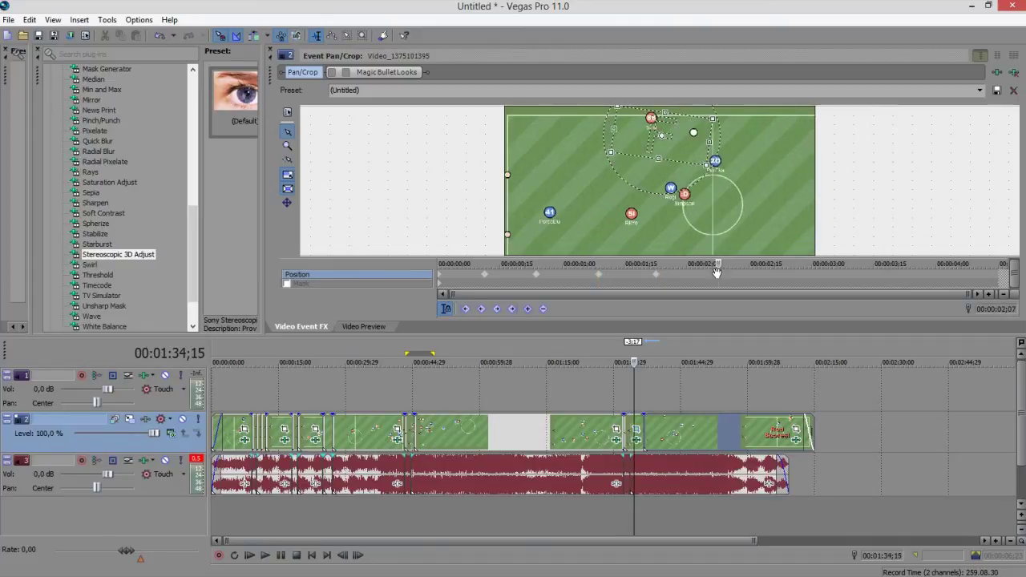
drag(639, 179, 645, 184)
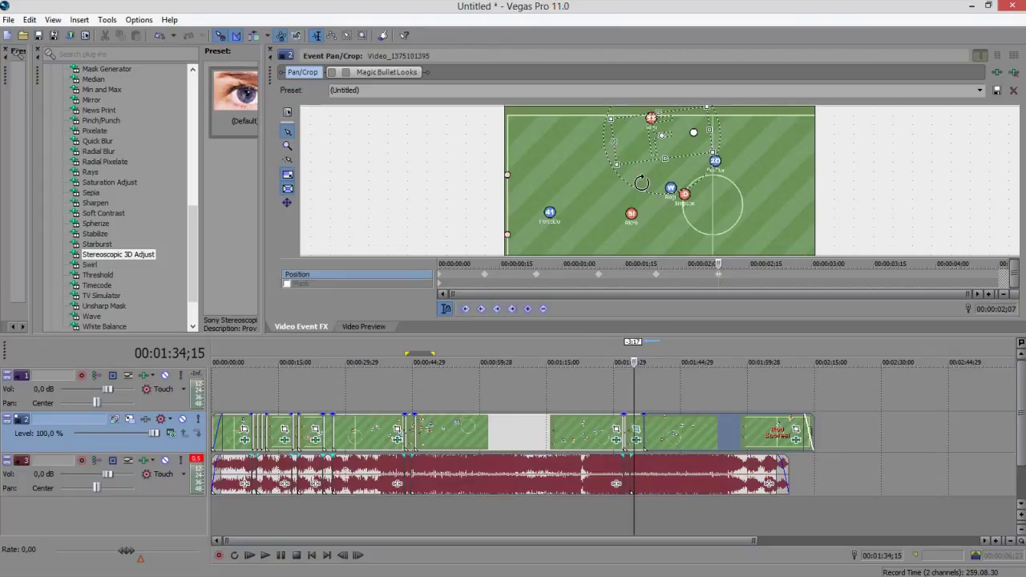
- Play back the slowed segment from just before it to review the earthquake effect in the video preview
click(270, 52)
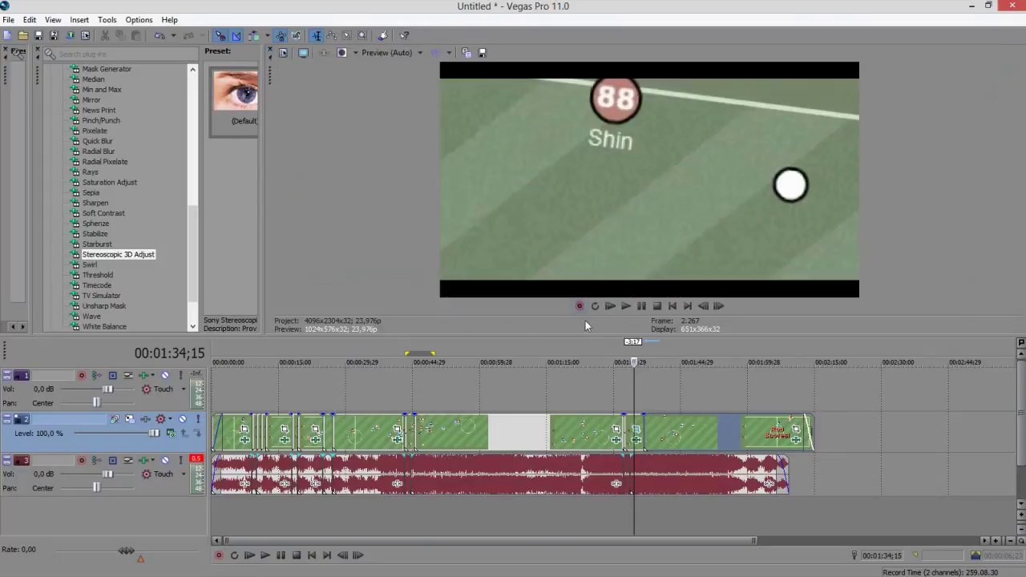
click(609, 394)
click(625, 306)
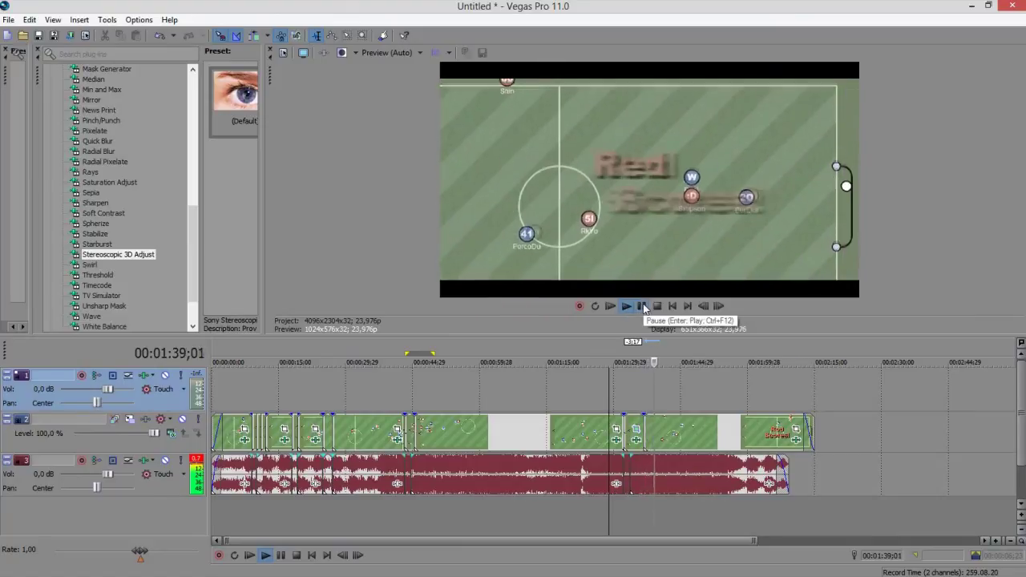
click(643, 307)
- Trim the end of the last video clip to match the end of the audio, and return the playhead to the project start
drag(808, 431, 788, 431)
click(722, 432)
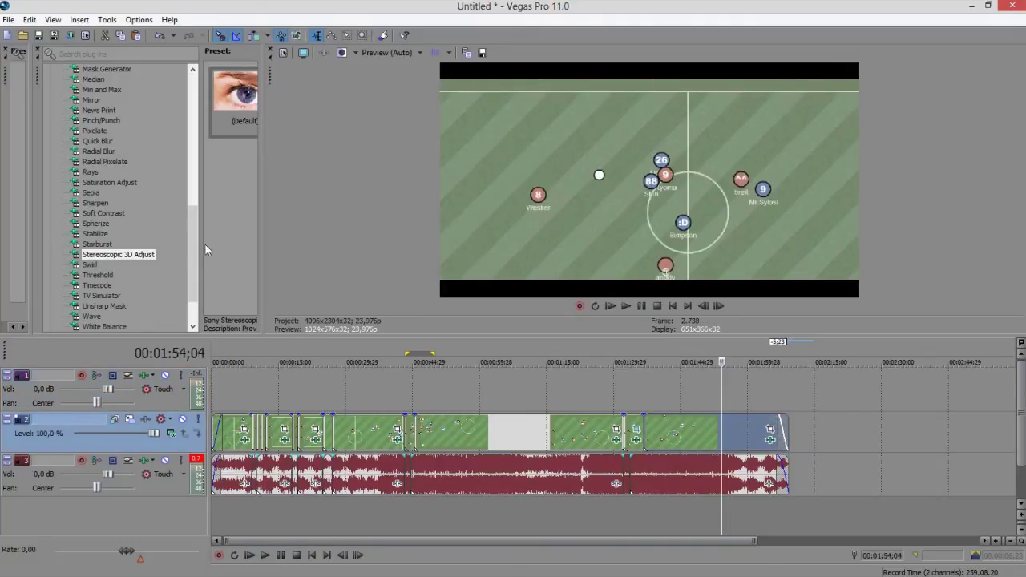
click(246, 381)
key(Home)
- Switch to Notepad and add the line "Per salvare il video dobbiamo andare su Render as"
mouse_move(265, 568)
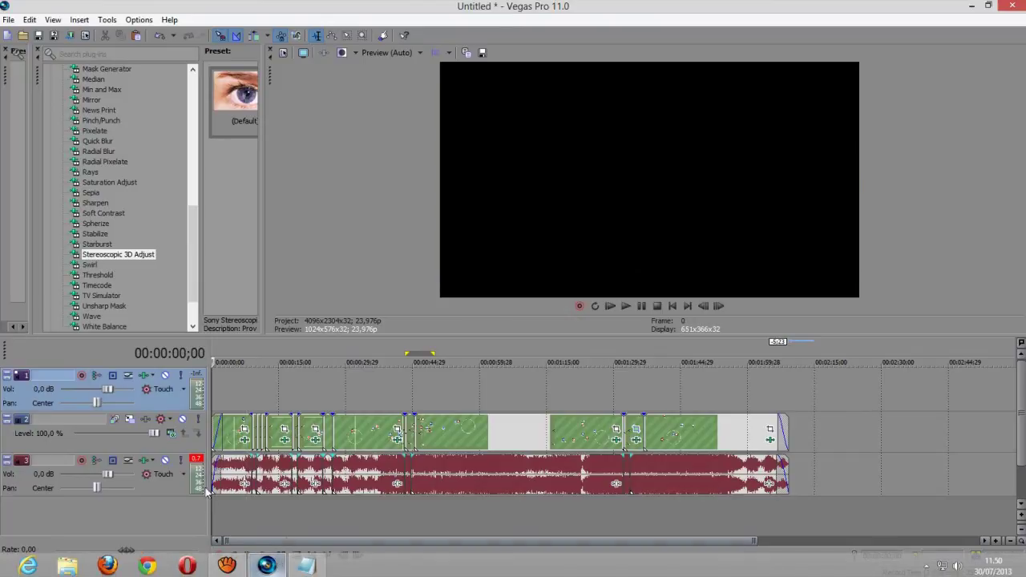
click(306, 565)
key(Return)
text(Per salvare il video)
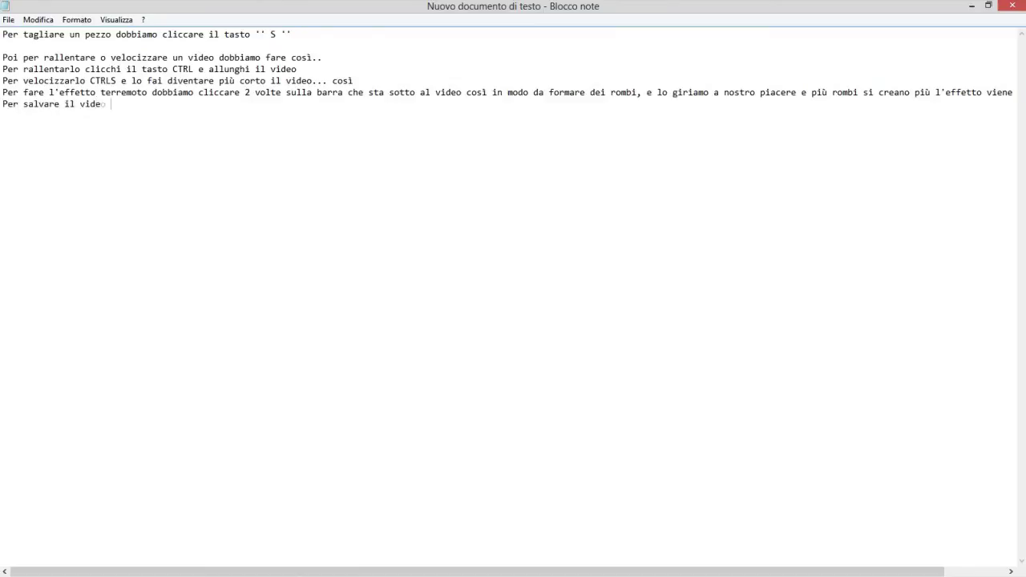
text( dobbiamo andare su Render ass)
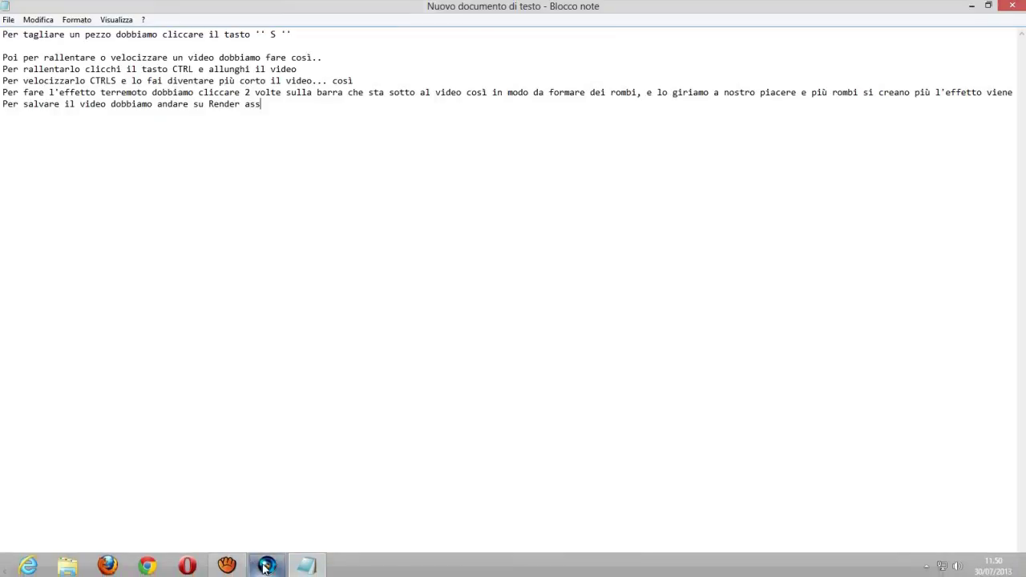
- Switch to Vegas Pro and start rendering as Windows Media Video V11 with the 4.8 Mbps HD 720-24p template, overwriting Untitled.wmv
click(265, 565)
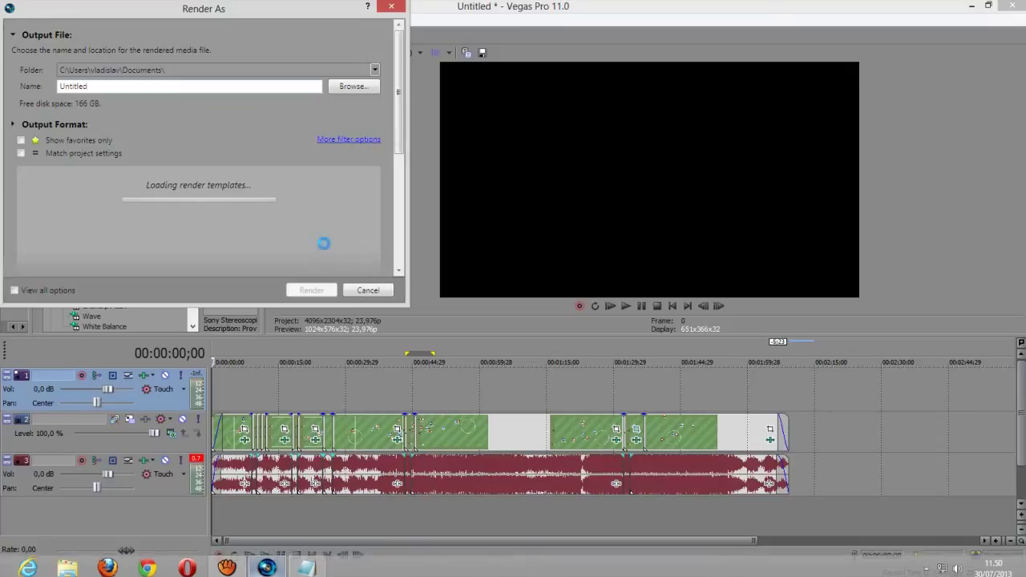
drag(263, 11, 399, 43)
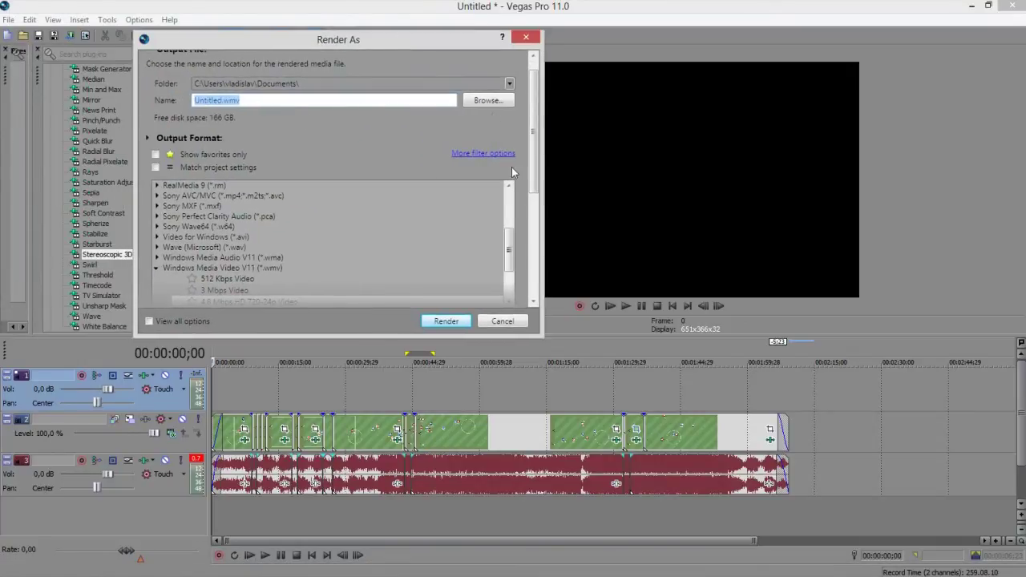
drag(530, 174, 507, 220)
click(271, 207)
click(207, 241)
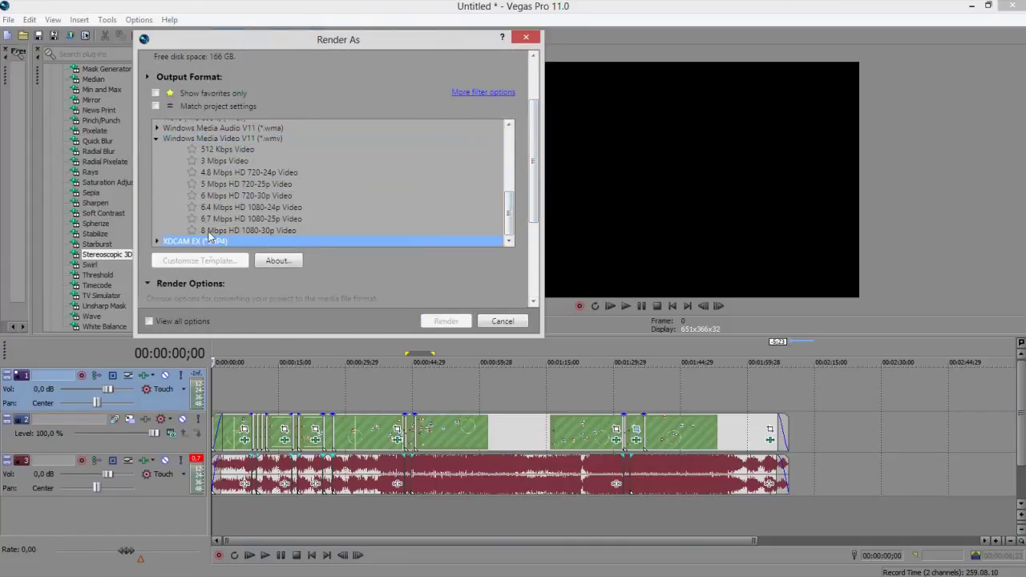
click(222, 138)
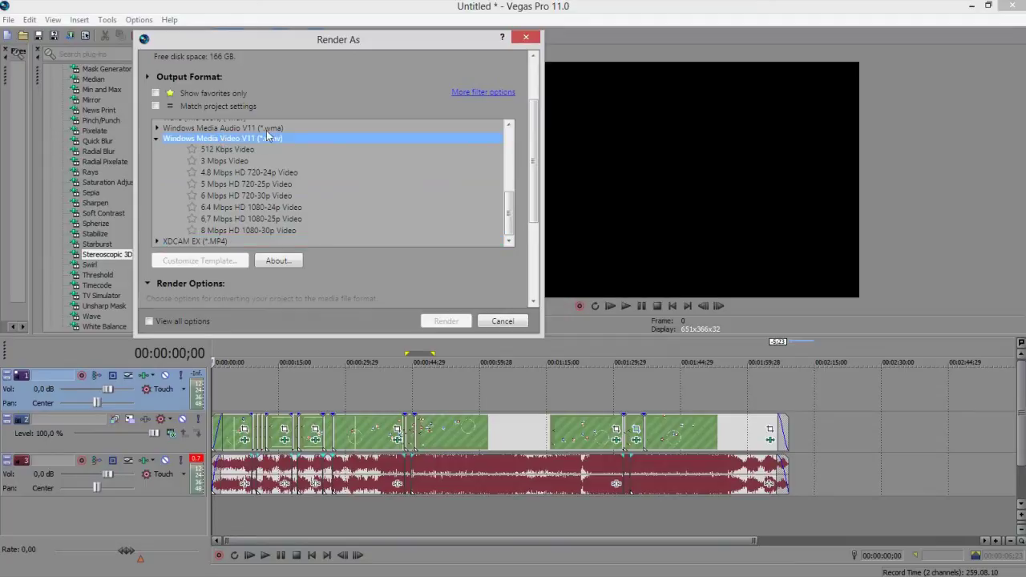
click(248, 174)
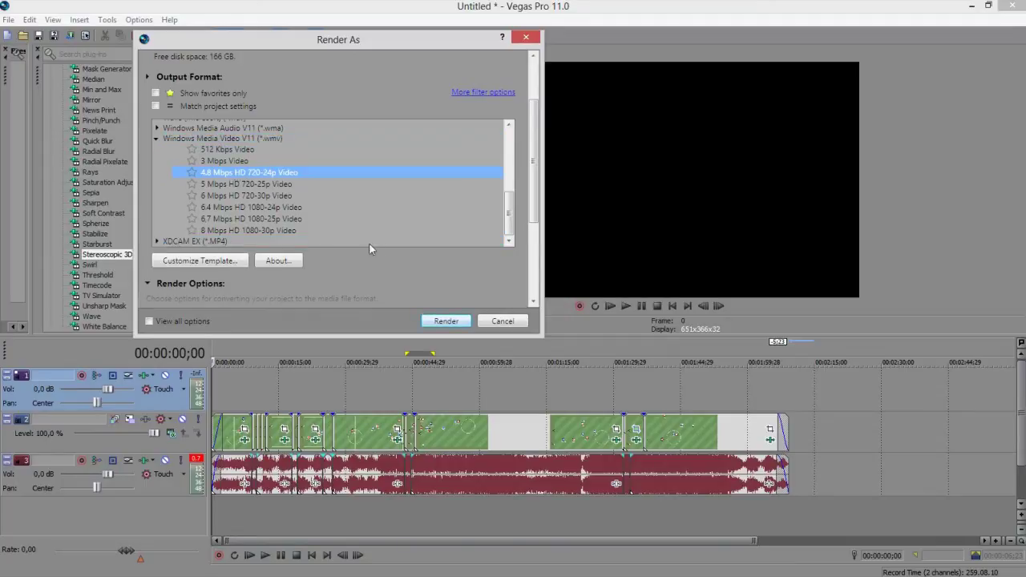
click(435, 321)
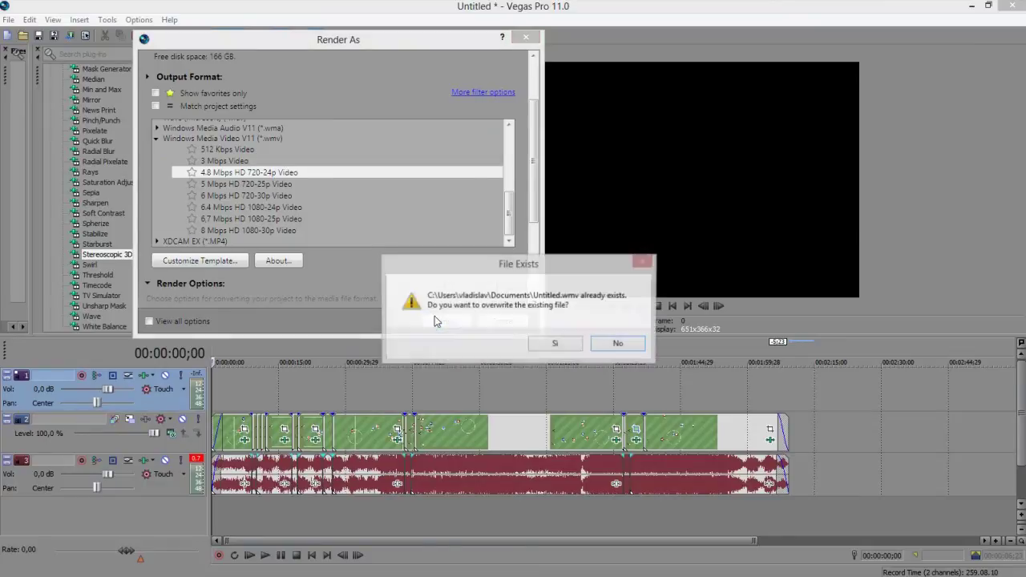
key(Return)
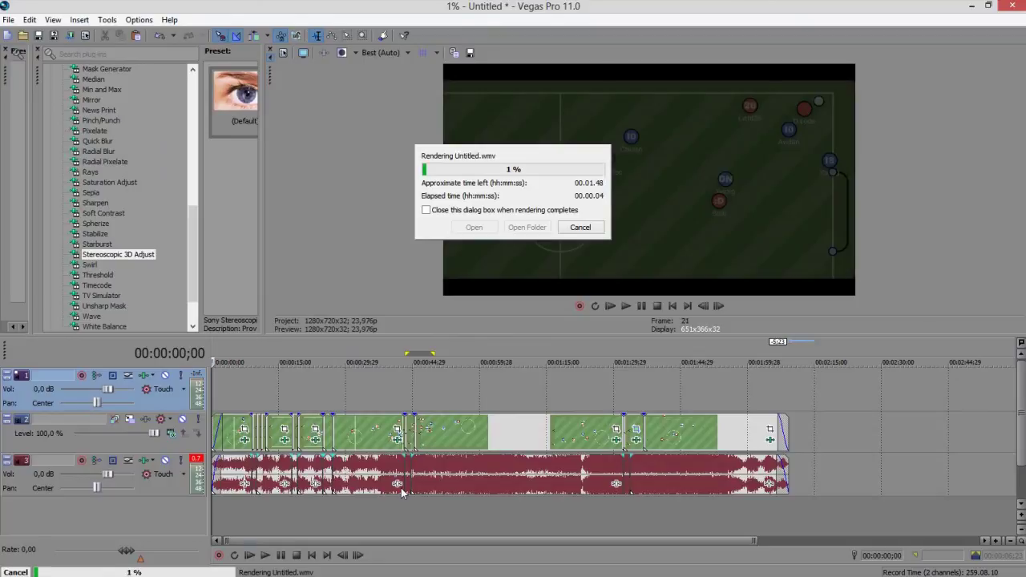
- Switch to Notepad and add the line "e sotto ti dice quanto bisogna aspettare :D" below the Render as note
mouse_move(299, 563)
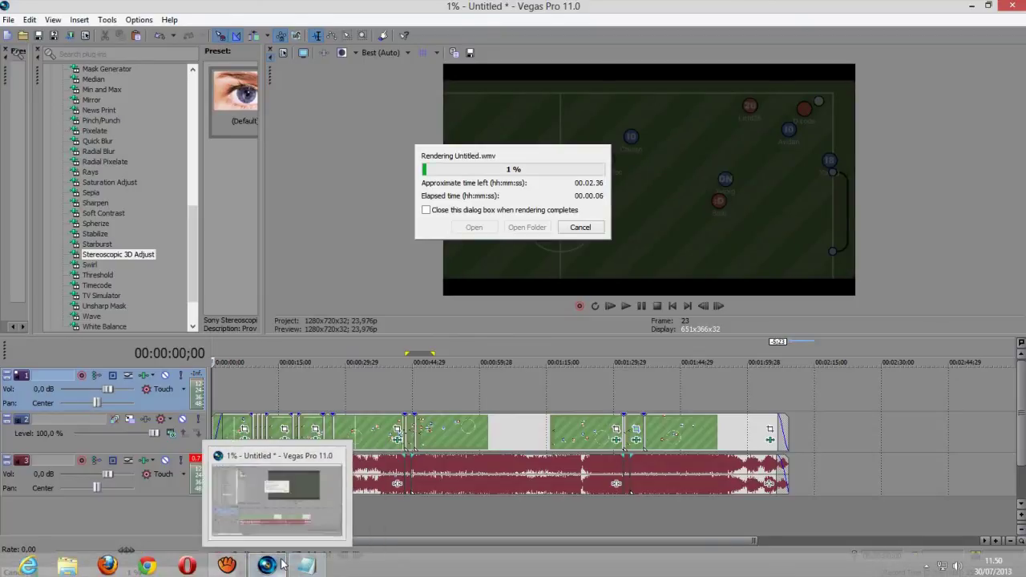
click(240, 473)
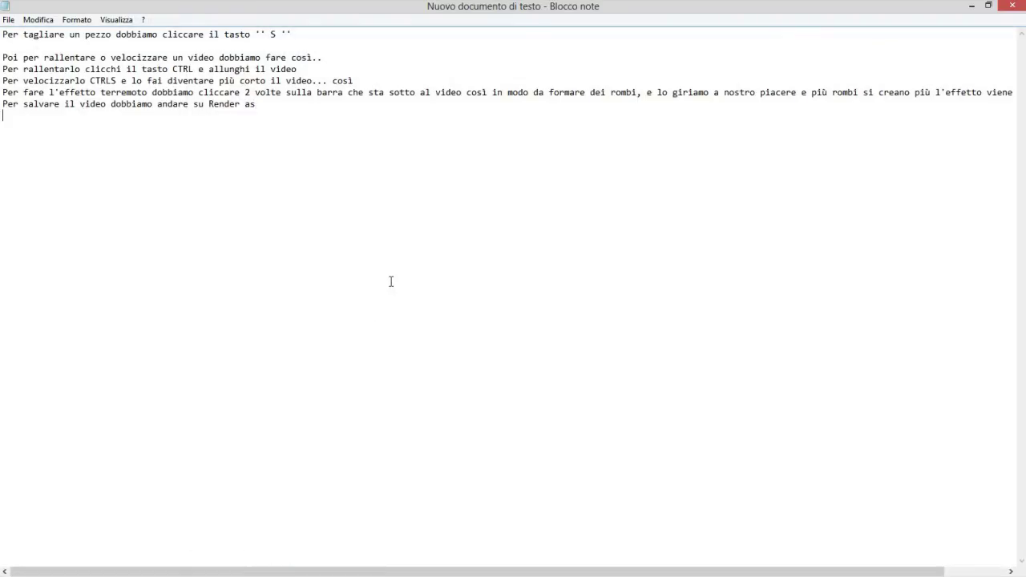
text(otto ti dice quanto bisog)
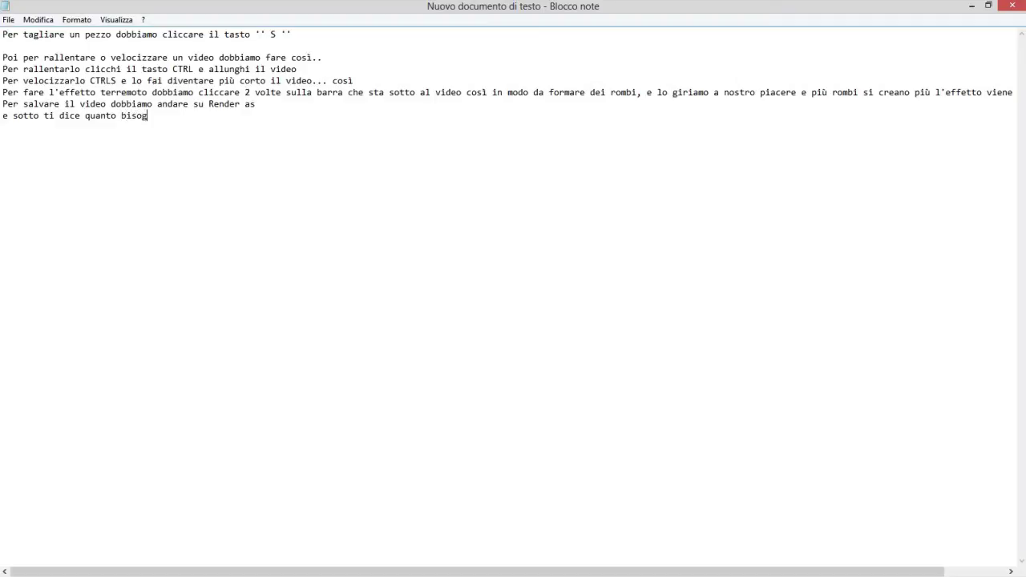
text(na aspettare :D)
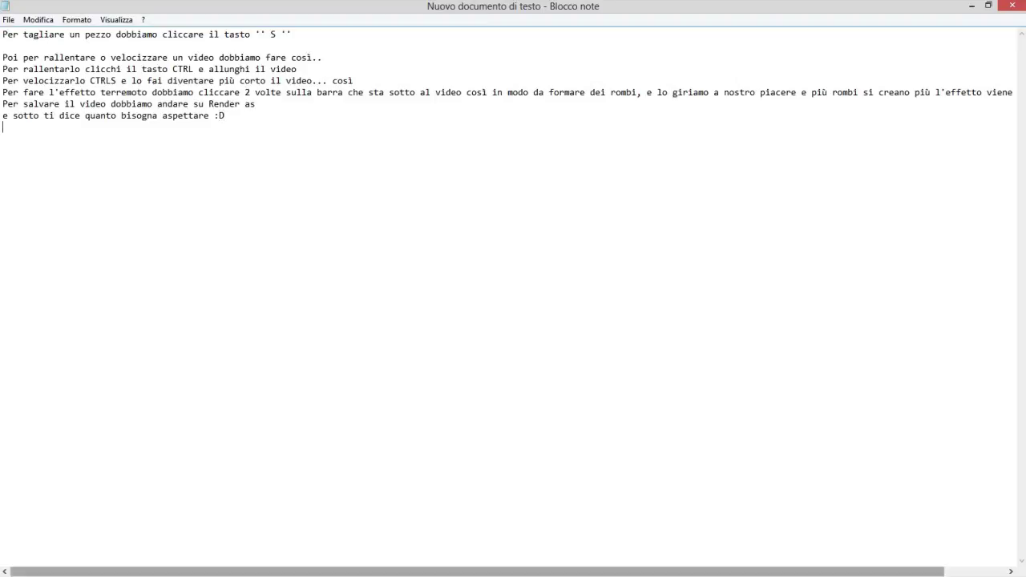
- Return to Vegas Pro, cancel the running render, and close the program without saving the project
click(269, 563)
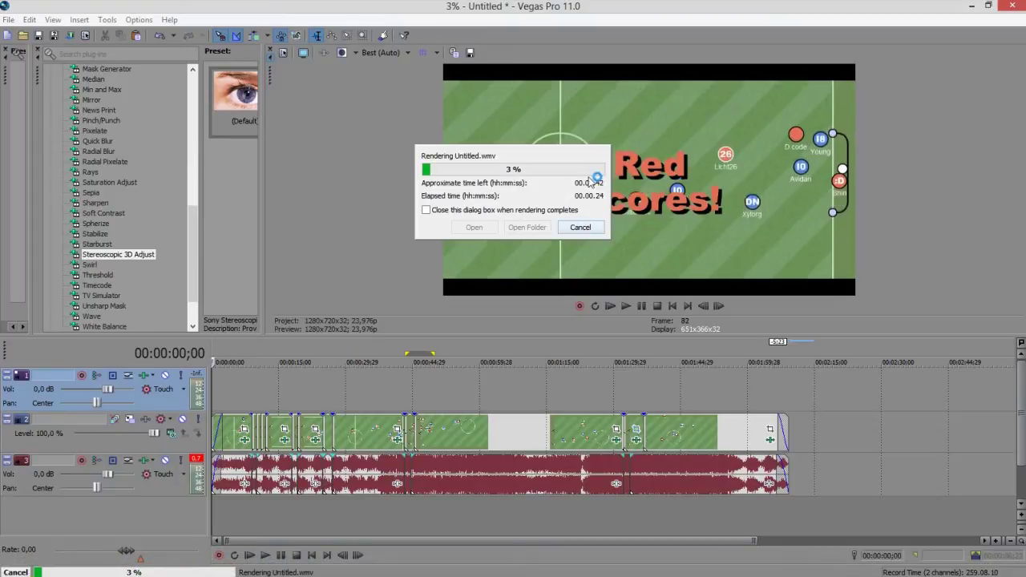
click(586, 228)
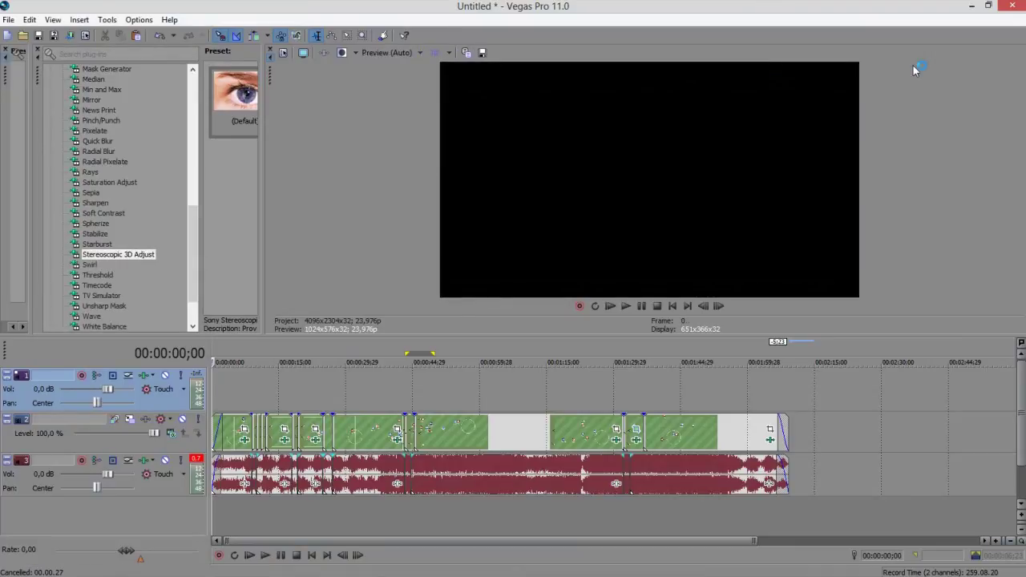
click(1011, 5)
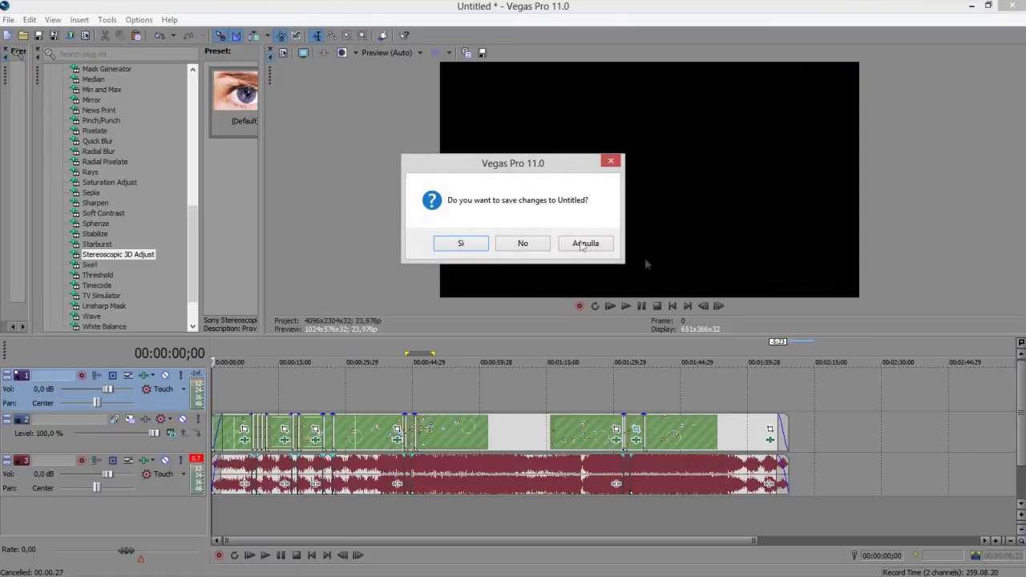
click(538, 245)
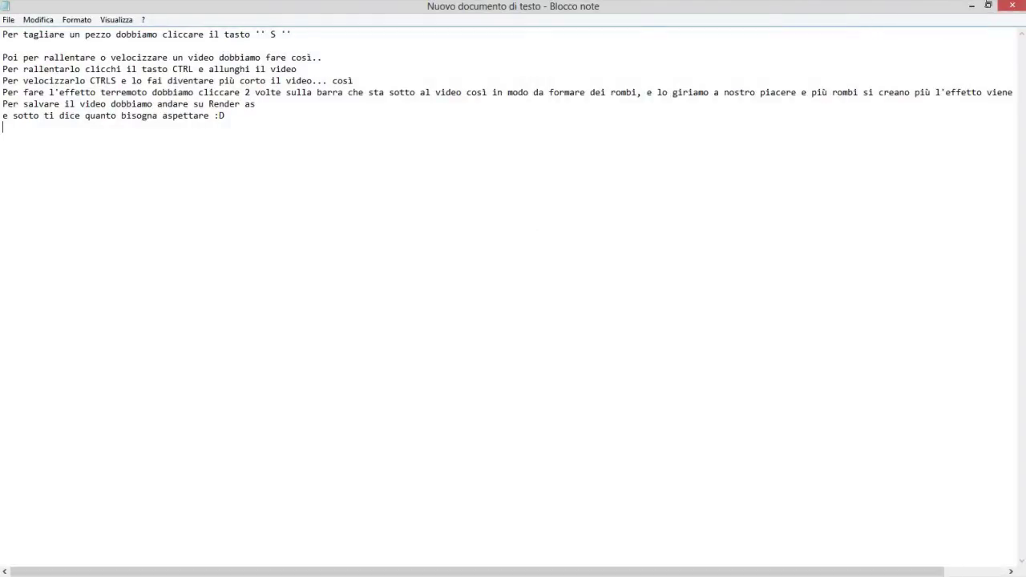
- Try to close the notes document and dismiss the save prompt
click(1011, 6)
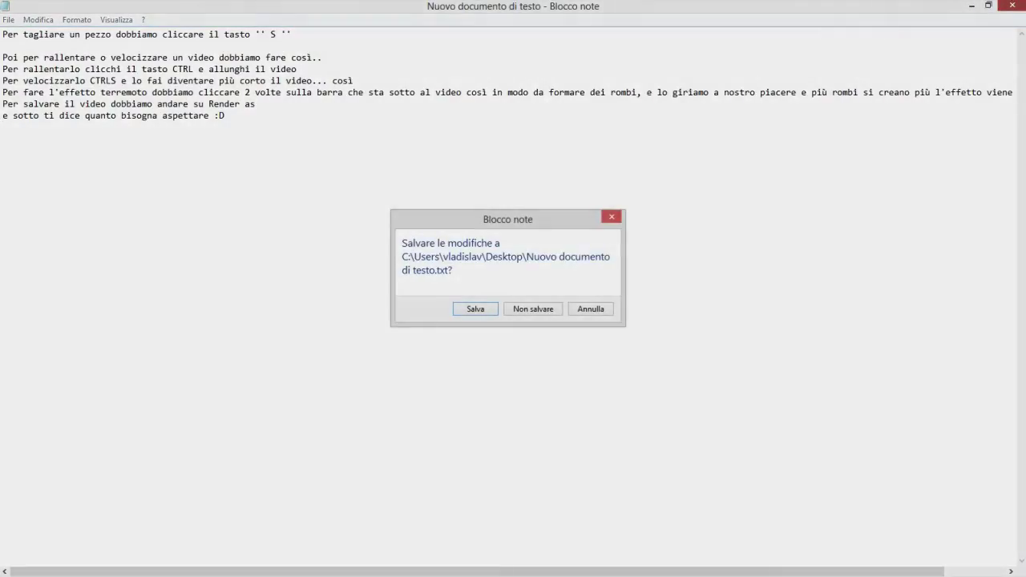
click(614, 218)
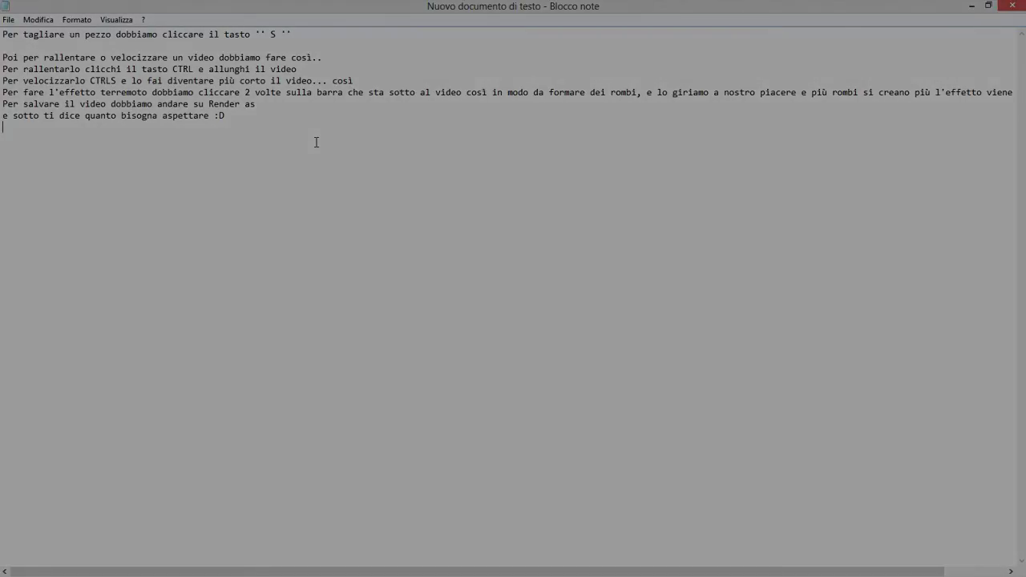